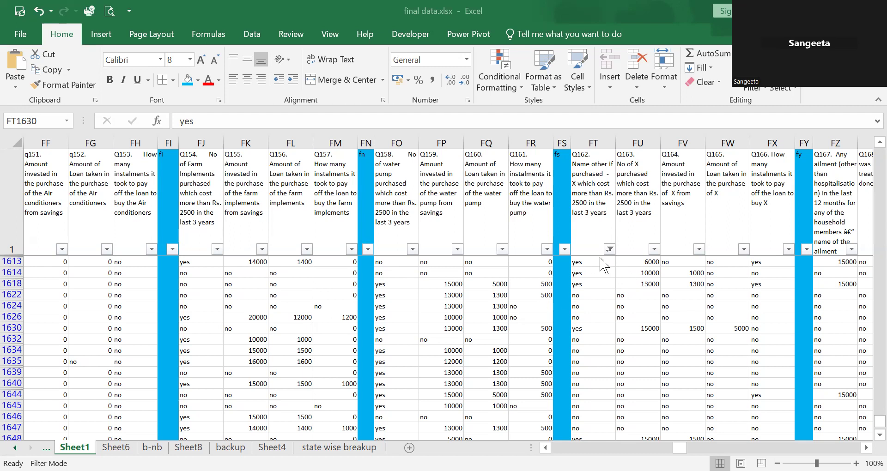
Filter the Q162 column to show only Home equipment and yes, excluding No.
key(alt+Tab)
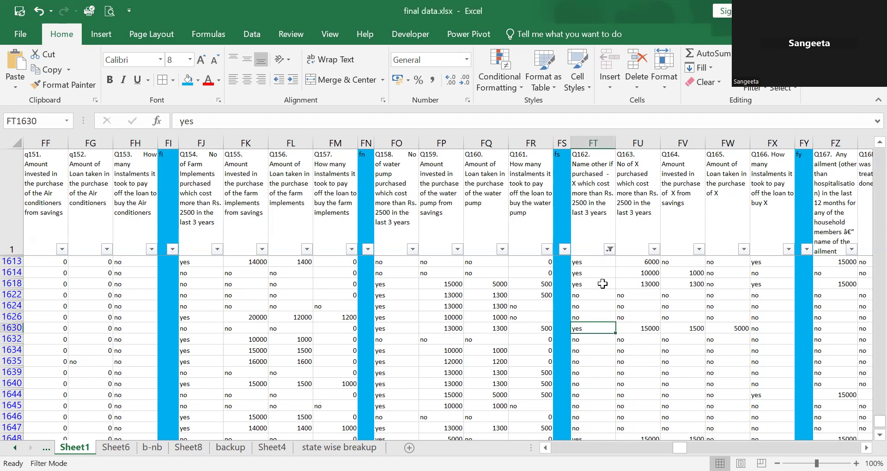
click(610, 250)
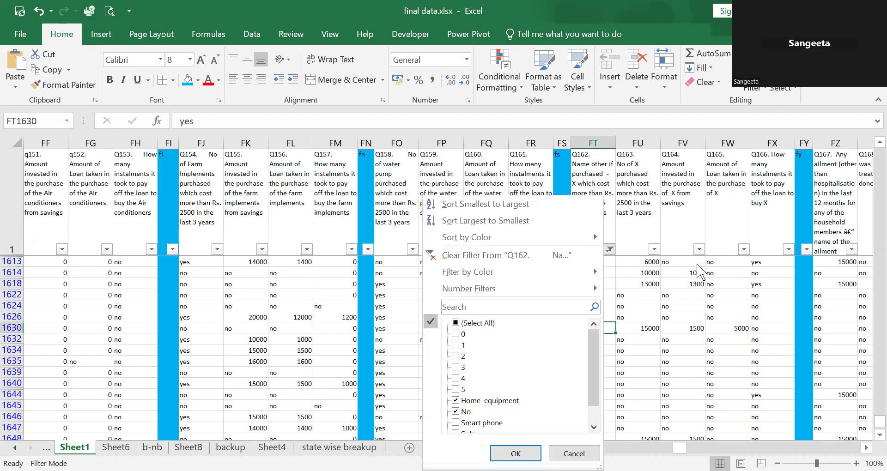
click(775, 302)
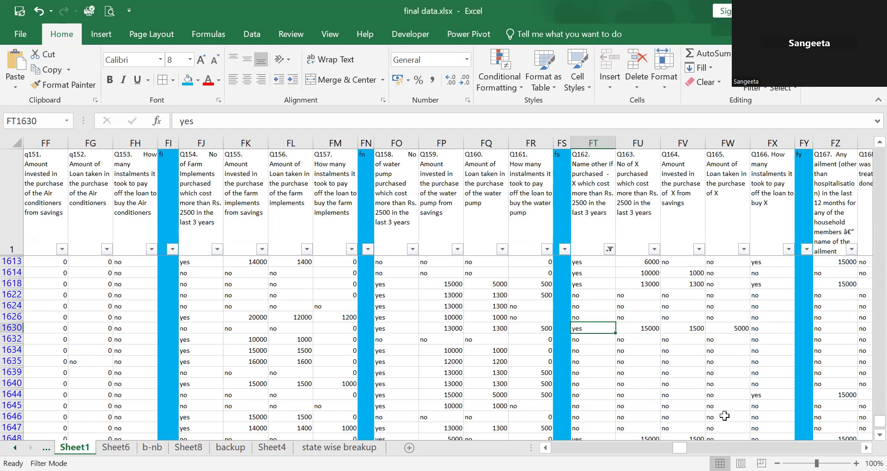
click(609, 250)
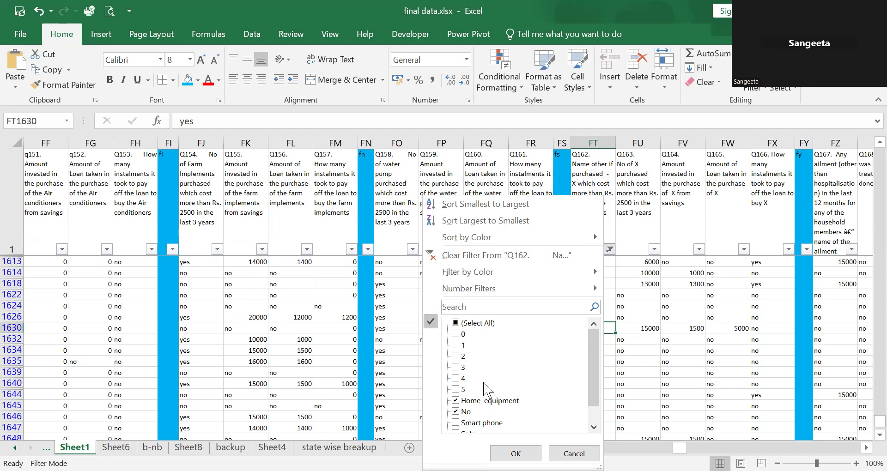
scroll(596, 396, down, 1)
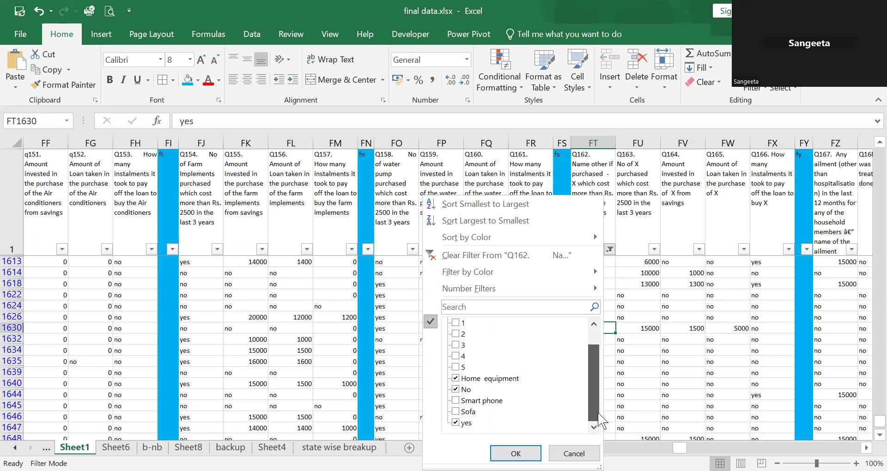
click(462, 392)
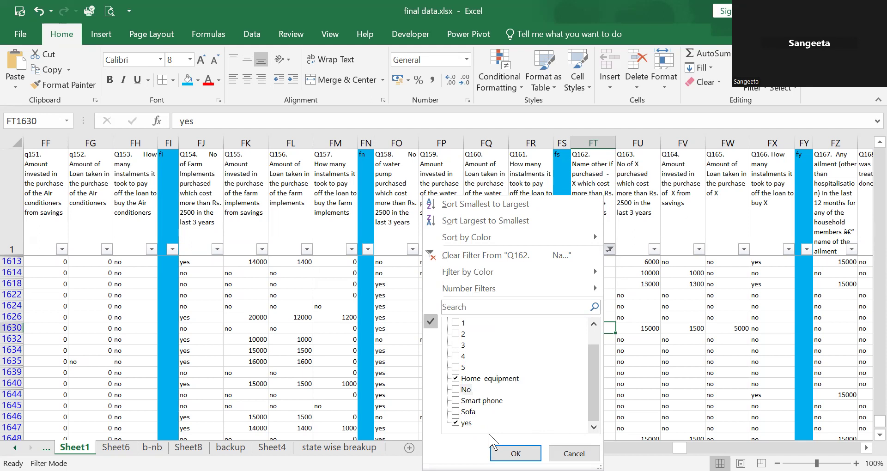
click(516, 454)
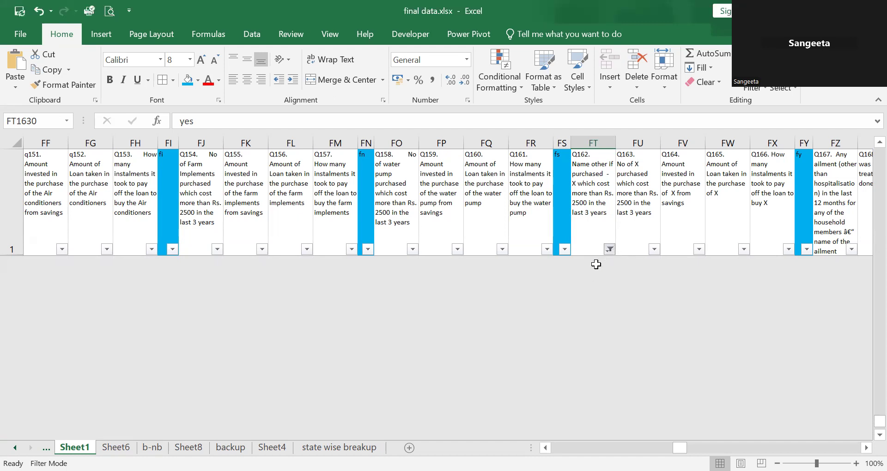
Copy Home equipment from FT182 over the yes cells FT1613:FT1652.
click(595, 270)
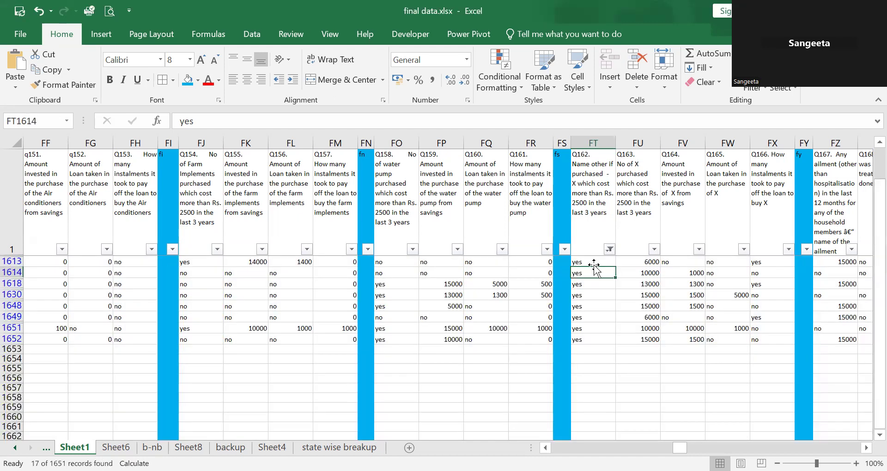
key(Up)
key(Up)
key(Up)
key(Up)
key(Up)
key(Up)
key(Up)
key(Up)
key(Up)
key(Up)
key(Up)
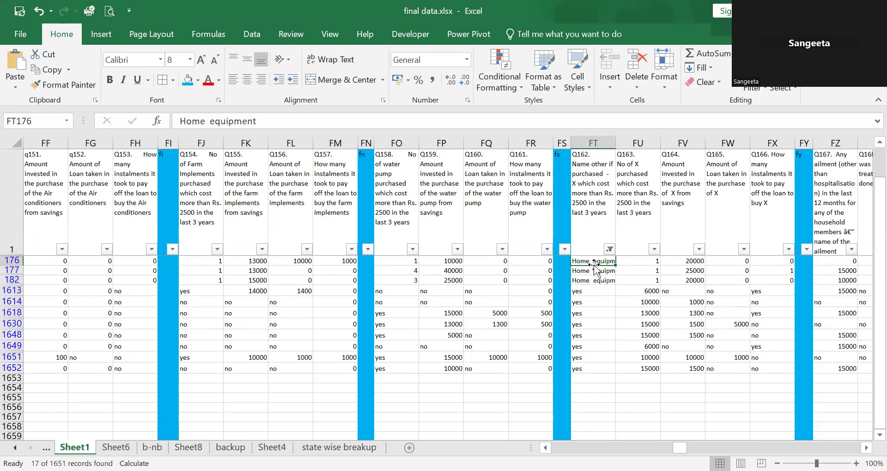
key(Down)
key(Down)
key(Down)
key(Down)
key(Down)
key(Down)
key(Down)
key(Down)
key(Down)
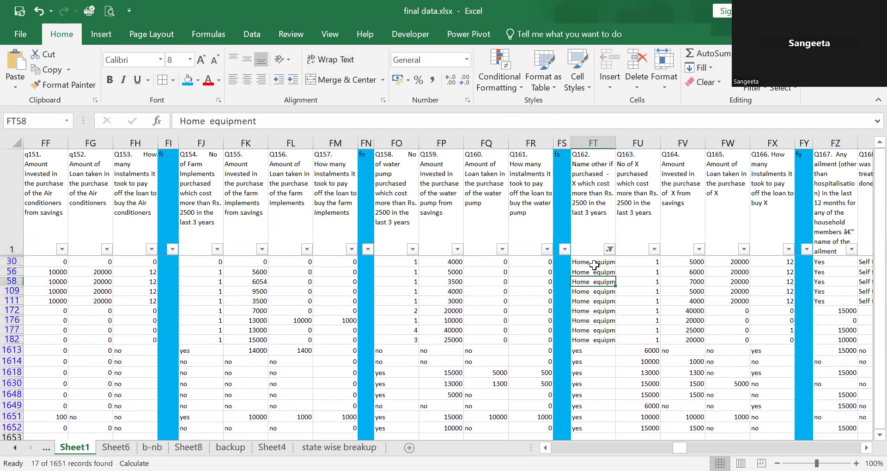
key(Down)
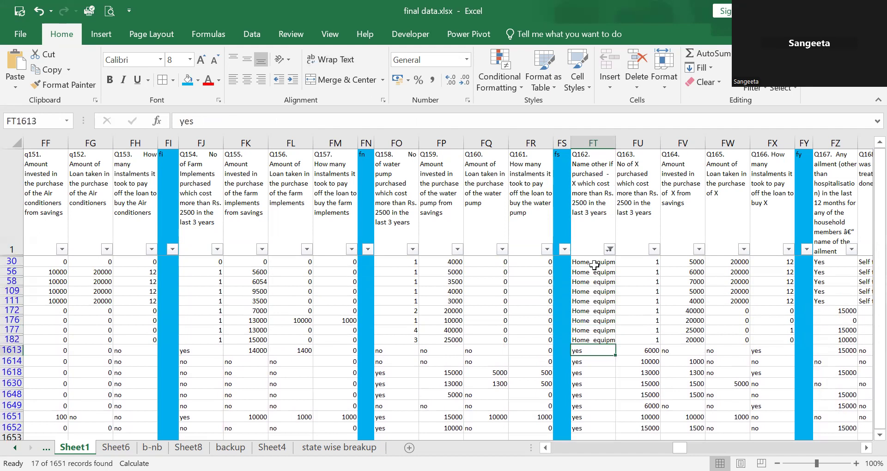
key(Up)
key(ctrl+c)
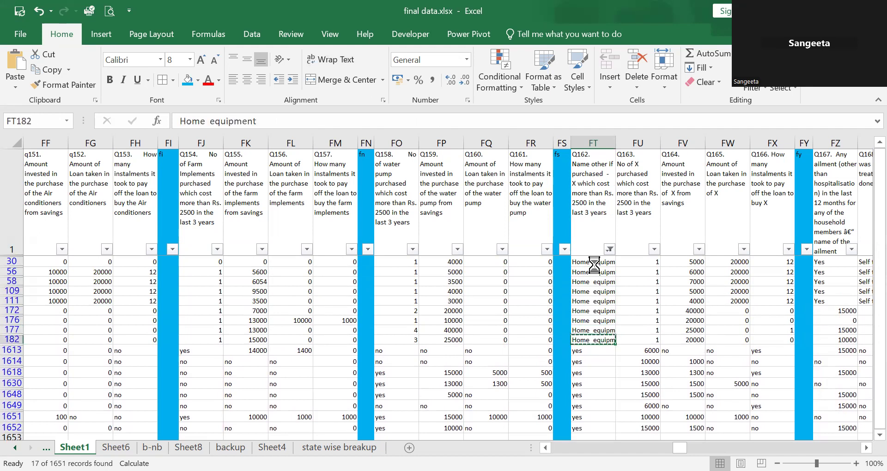
key(Down)
key(shift+Down)
key(shift+Down)
key(shift+Down)
key(shift+Down)
key(shift+Down)
key(shift+Down)
key(shift+Down)
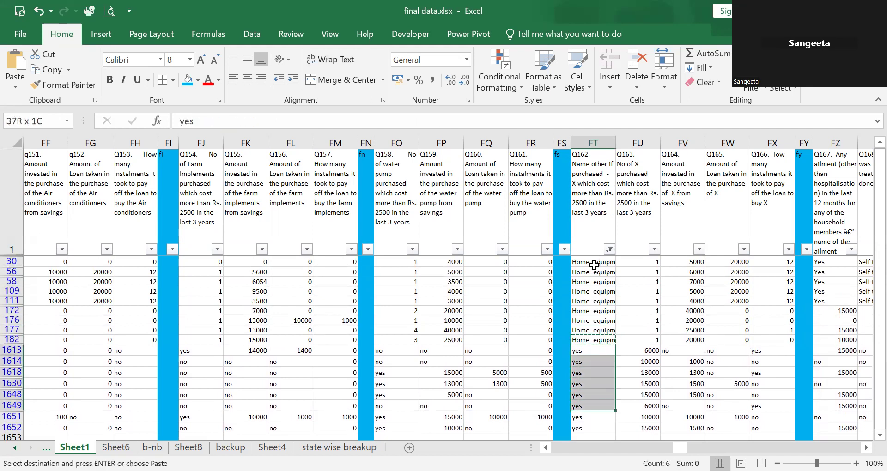
key(ctrl+v)
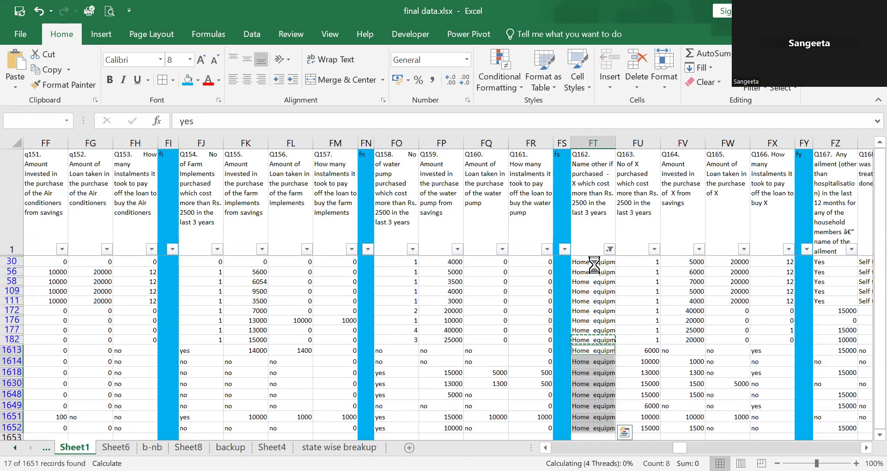
key(Right)
key(Right)
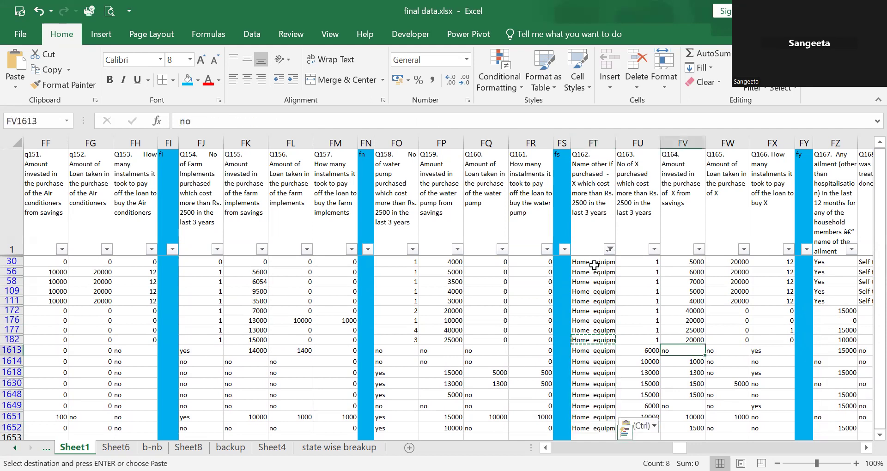
key(Left)
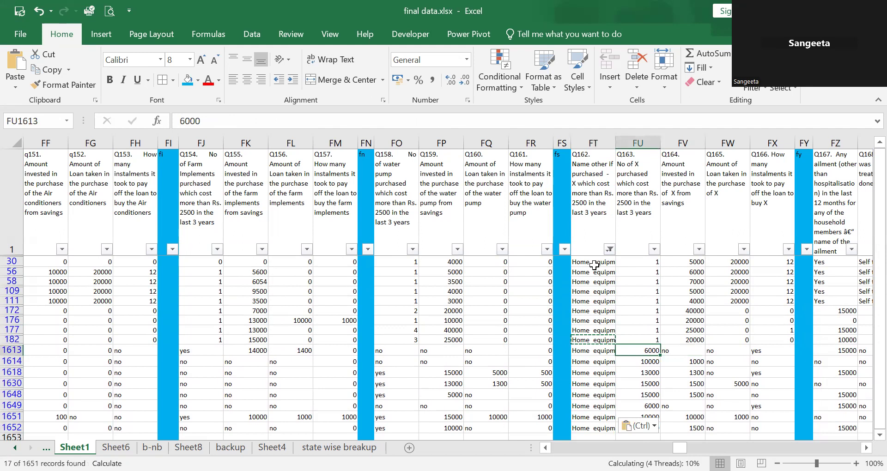
key(Right)
key(Right)
key(Right)
key(Right)
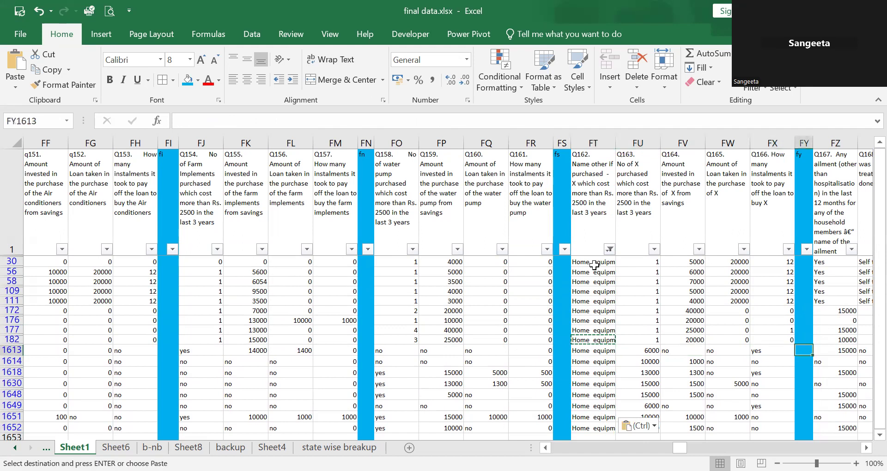
Change the Q166 value in FX177 to 0.
key(Left)
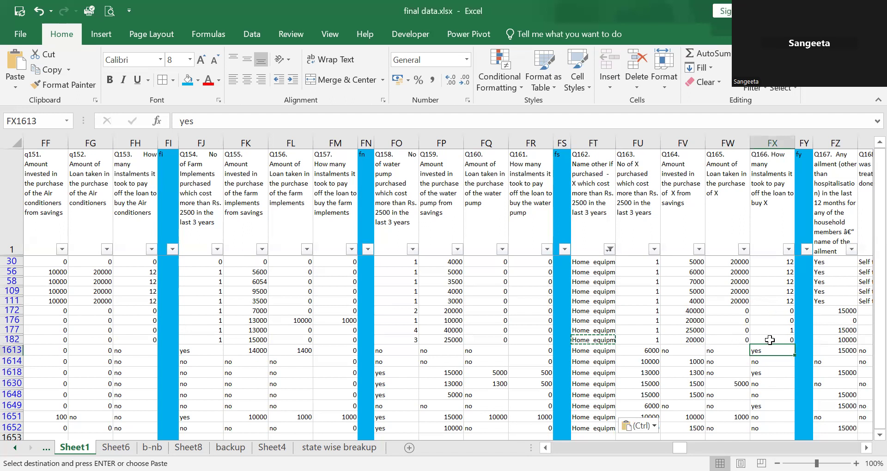
click(782, 331)
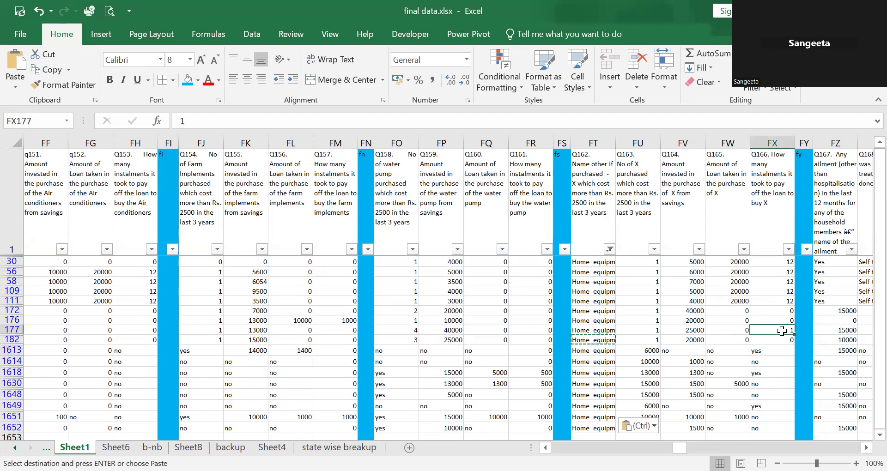
key(Escape)
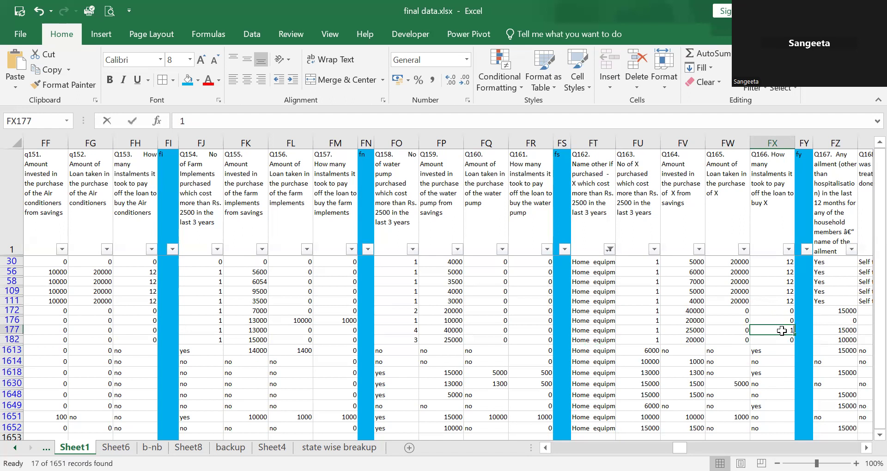
text(0)
key(Return)
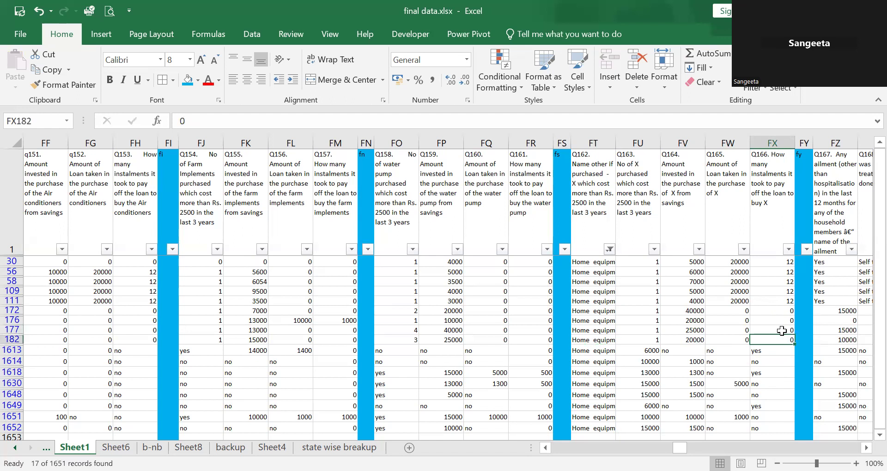
key(Down)
key(Left)
key(Left)
key(Left)
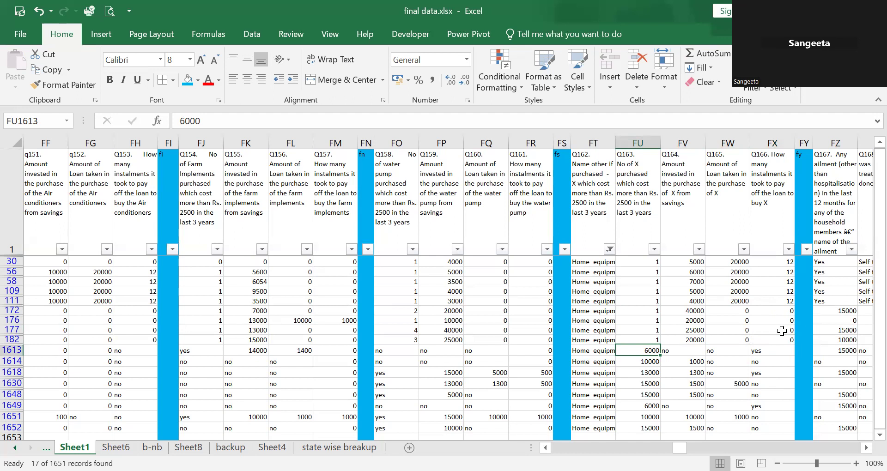
Move the FU1613:FV1652 block one column right into FV:FW, leaving Q163 empty.
key(shift+Down)
key(shift+Down)
key(shift+Down)
key(shift+Down)
key(shift+Down)
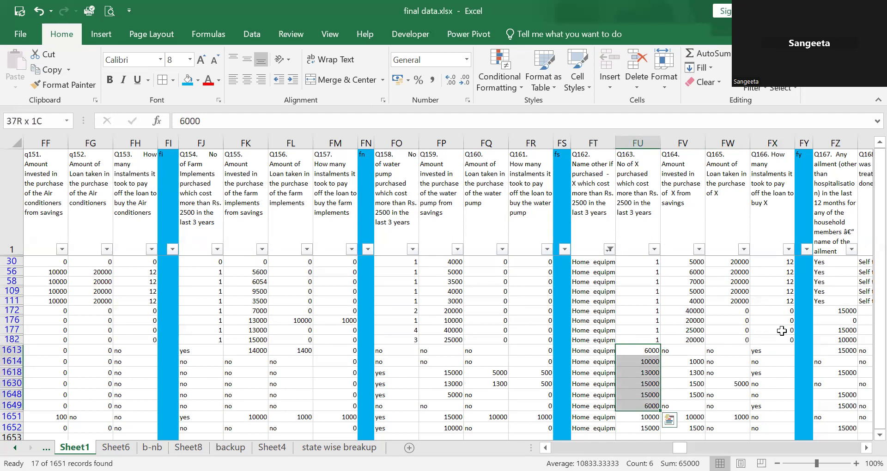
key(shift+Down)
key(shift+Down)
key(shift+Right)
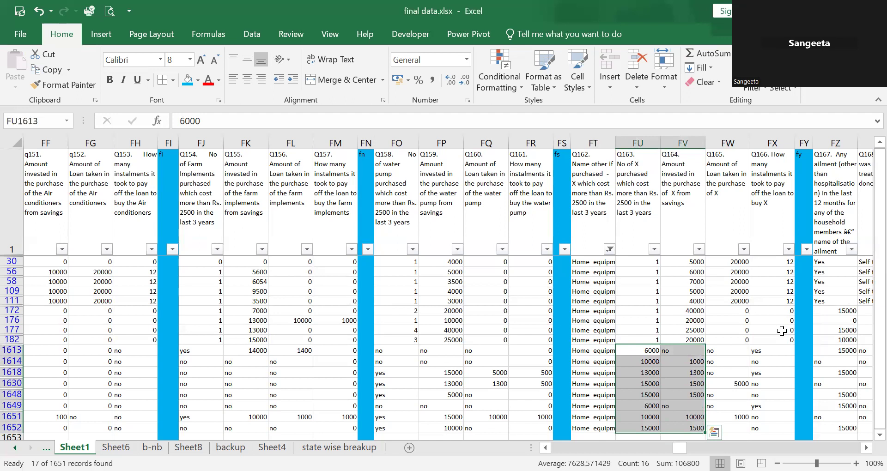
key(ctrl+c)
key(Right)
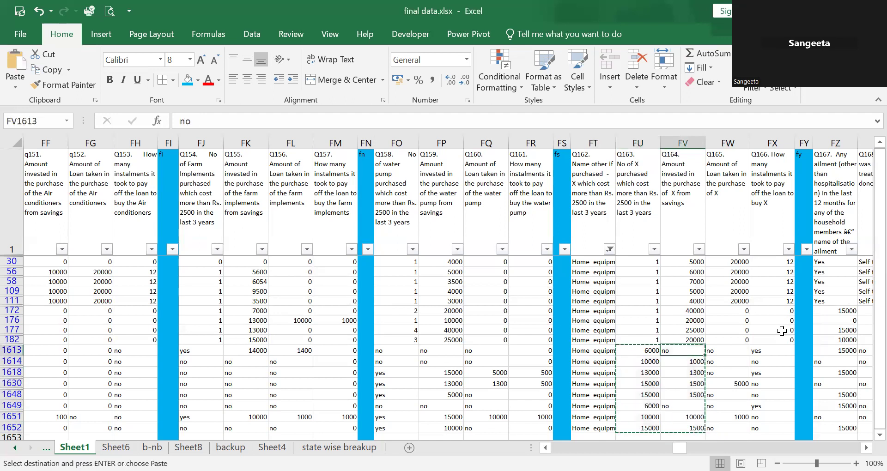
key(ctrl+v)
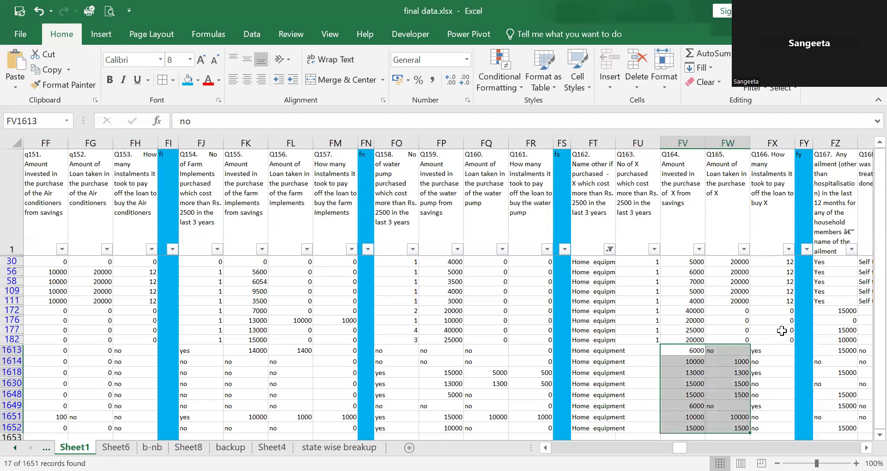
Enter 1 in the Q163 cell of every filtered row from FU1613 to FU1652.
key(Left)
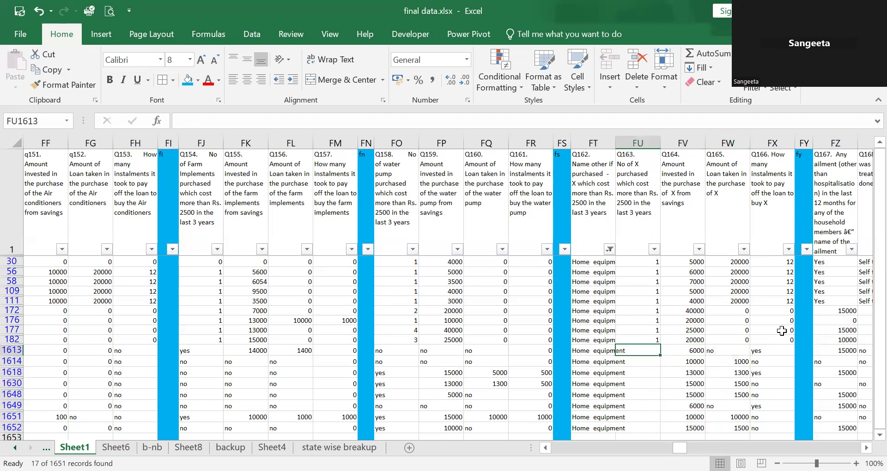
key(Up)
key(Up)
key(Up)
key(Up)
key(Up)
key(Up)
key(Up)
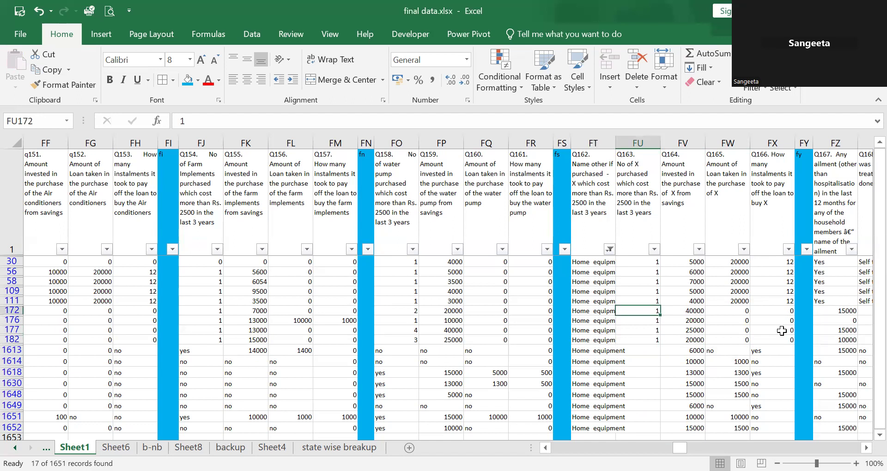
key(Up)
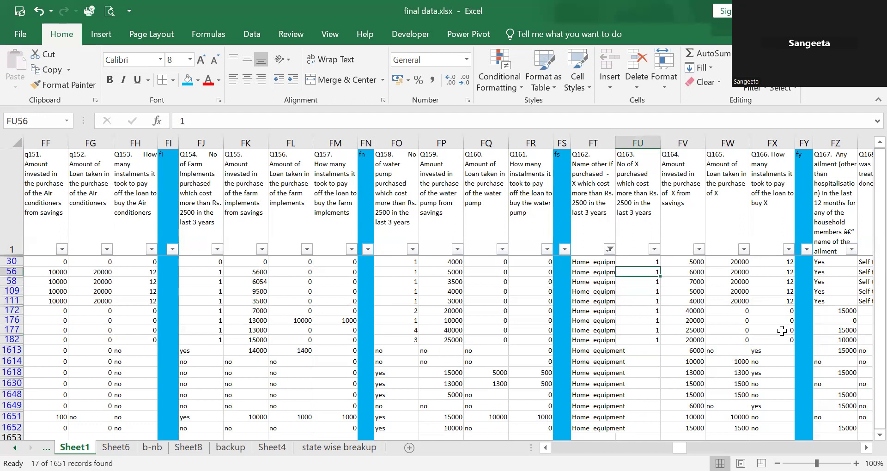
key(Down)
key(Down)
key(Down)
key(Down)
key(Down)
key(Down)
key(Down)
key(Down)
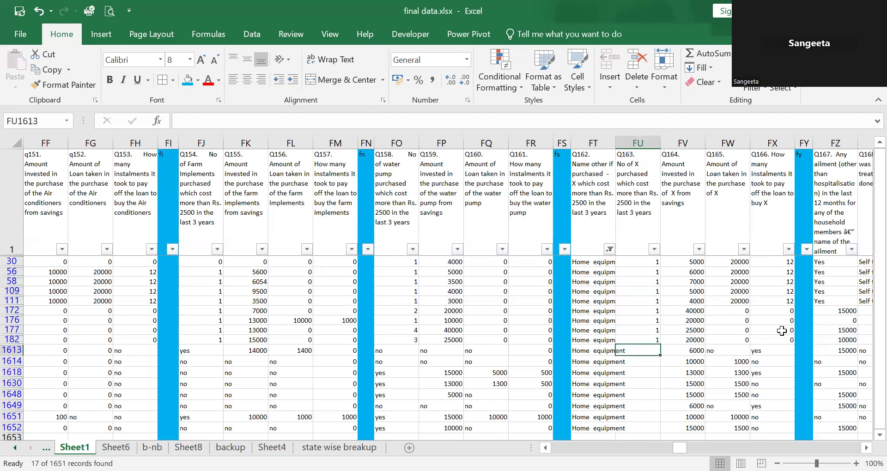
text(1)
key(Return)
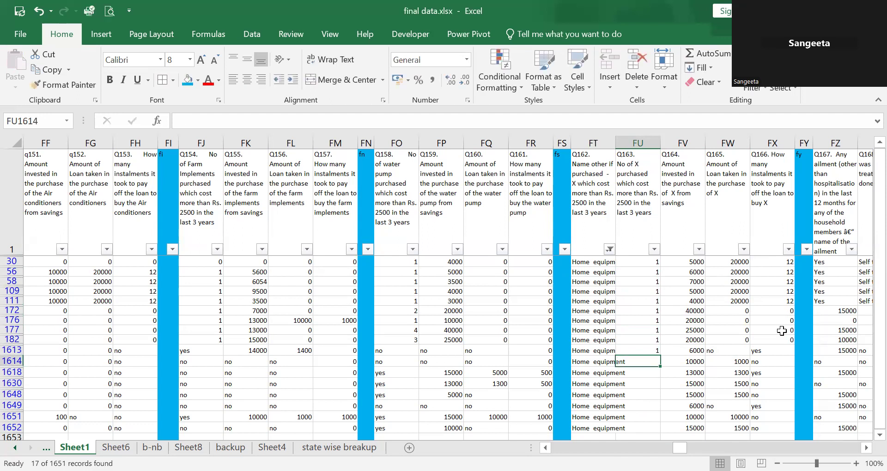
text(1)
key(Return)
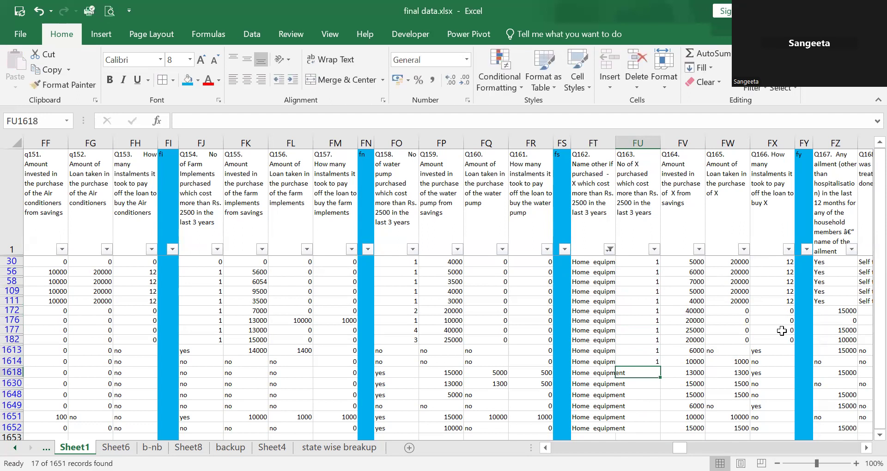
text(1)
key(Return)
text(1)
key(ctrl+Return)
key(Return)
text(1)
key(Return)
text(1)
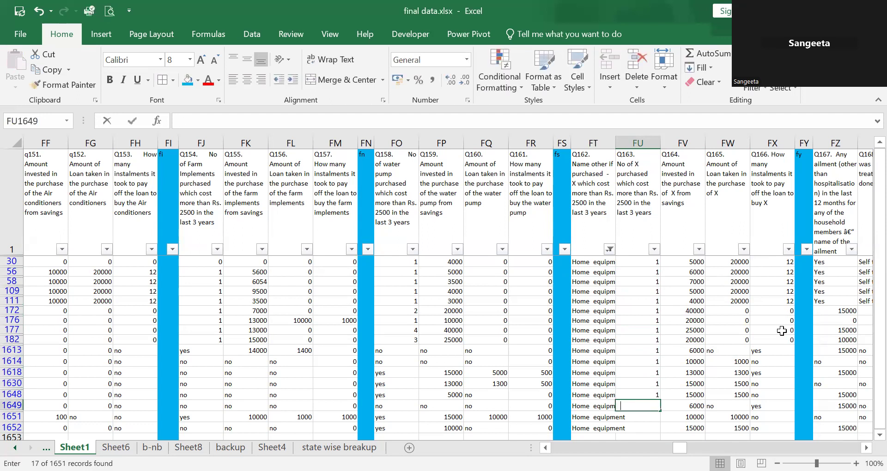
key(Return)
text(1)
key(ctrl+Return)
key(Return)
text(1)
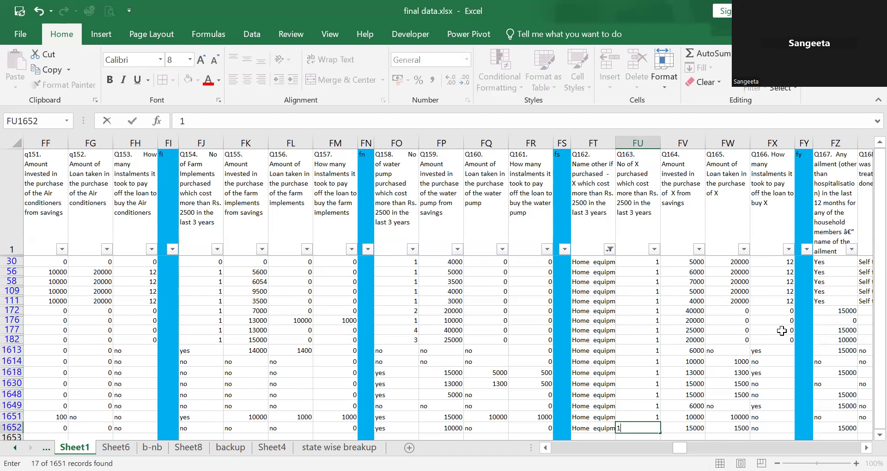
key(ctrl+Return)
key(Up)
key(Up)
key(Up)
key(Up)
key(Up)
key(Right)
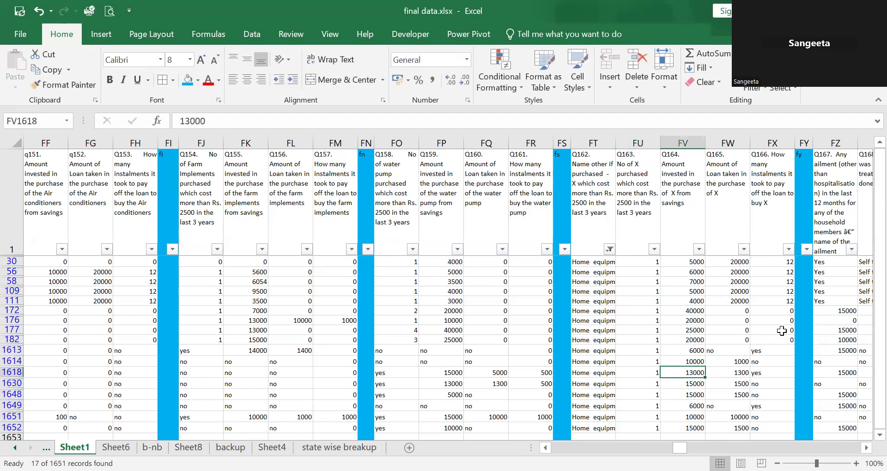
key(Up)
key(Right)
key(Up)
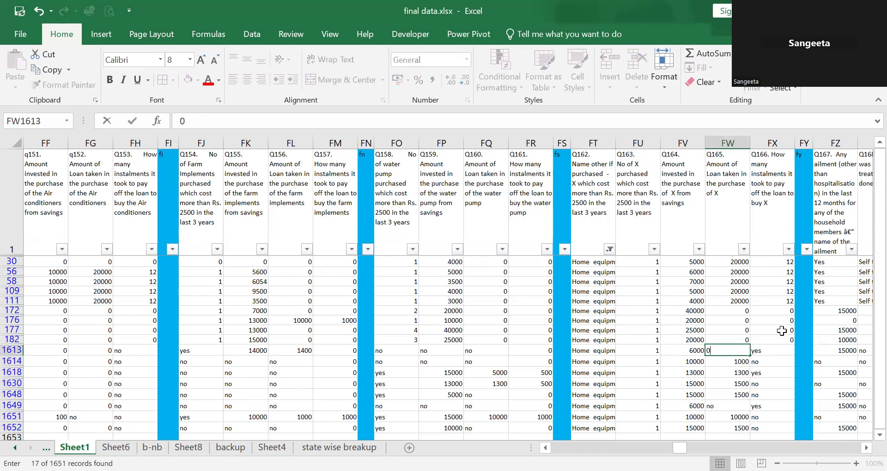
Set row 1613's loan amount and instalments to 0.
text(0)
key(Right)
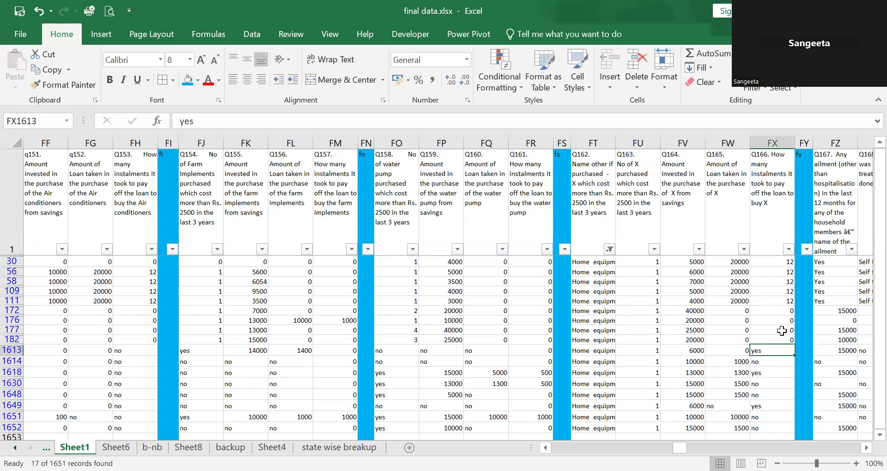
text(0)
key(Return)
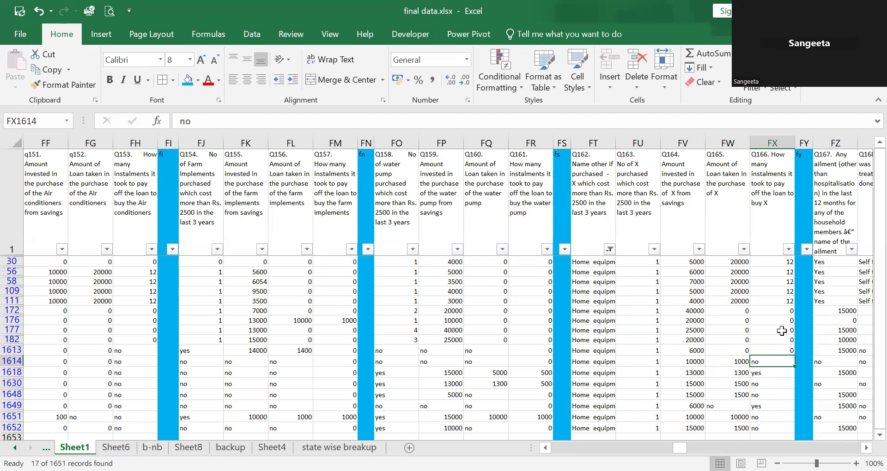
Fix row 1614: Q164 amount 1000, loan 10000, and 24 instalments.
key(Left)
key(Left)
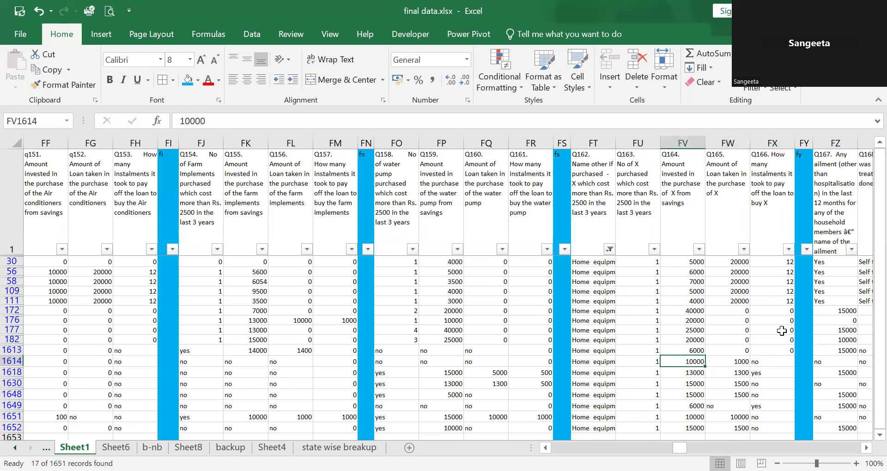
key(Right)
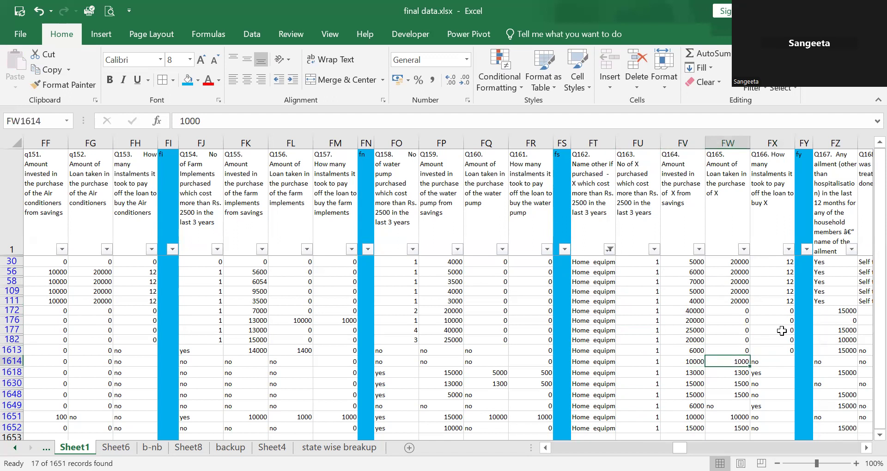
click(243, 122)
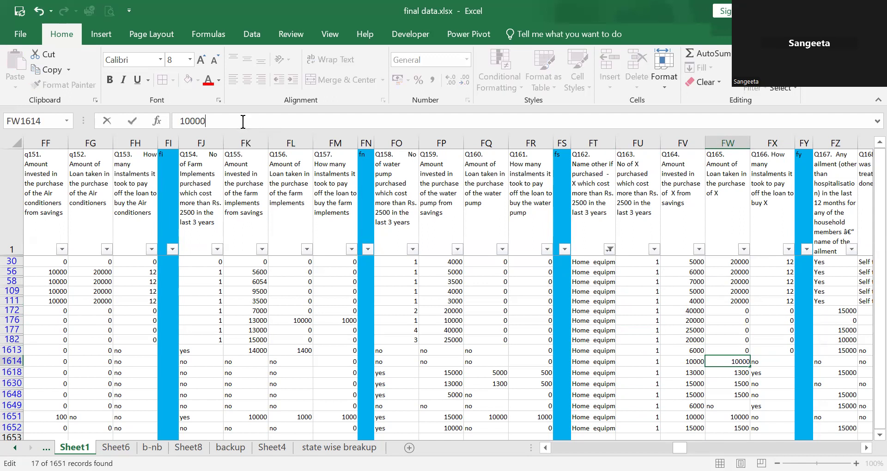
text(0)
key(Return)
key(Up)
key(Left)
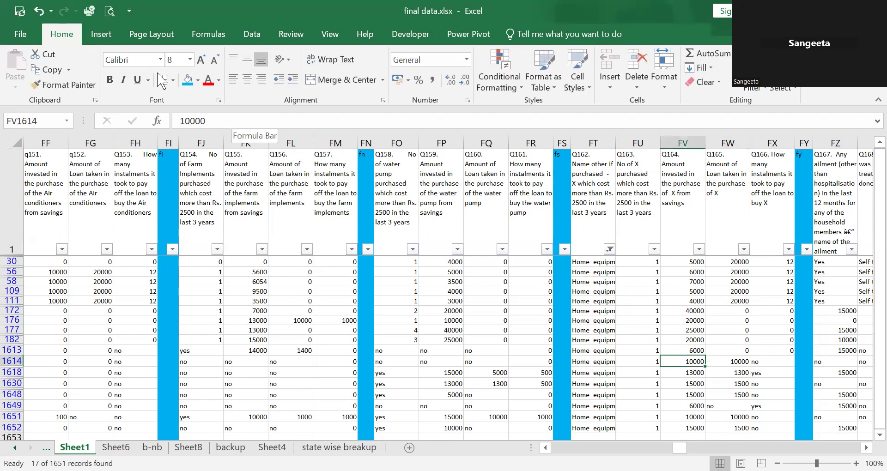
click(218, 121)
key(BackSpace)
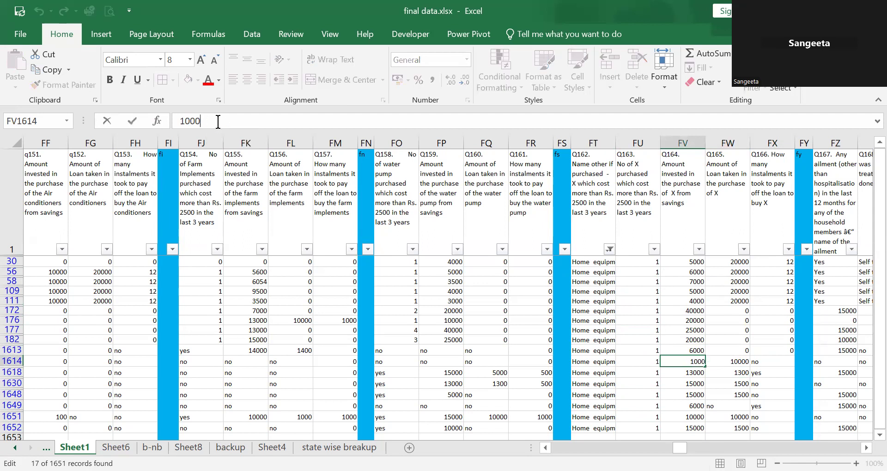
key(Return)
key(Up)
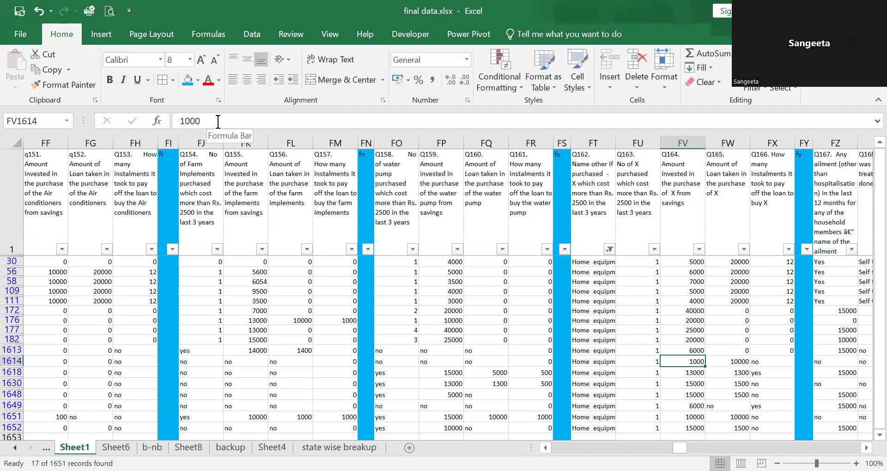
key(Right)
key(Right)
text(2)
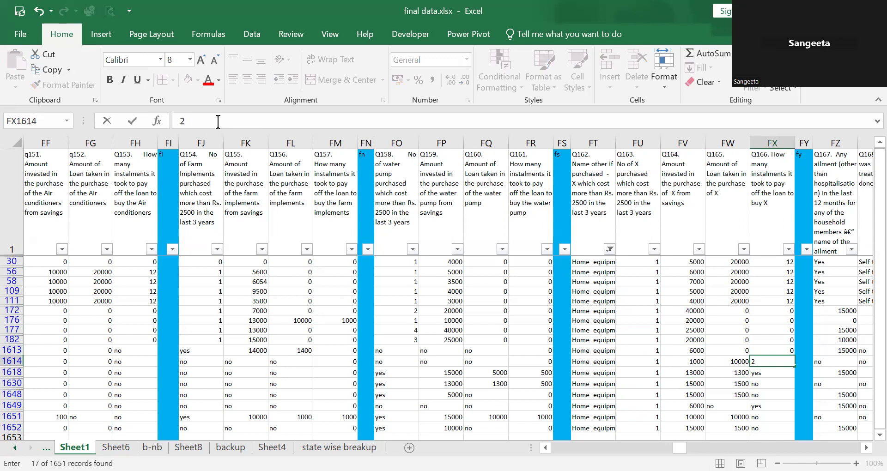
key(Return)
Fix row 1618: Q164 amount 1300, loan 13000, and 24 instalments.
key(Left)
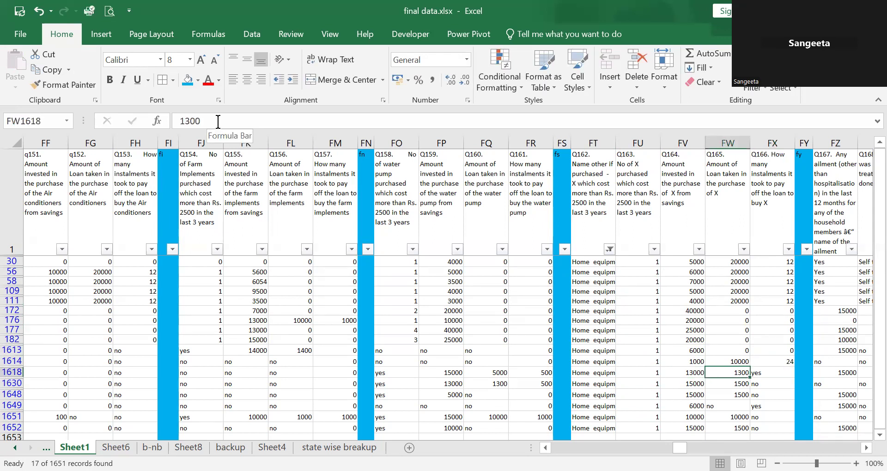
key(Left)
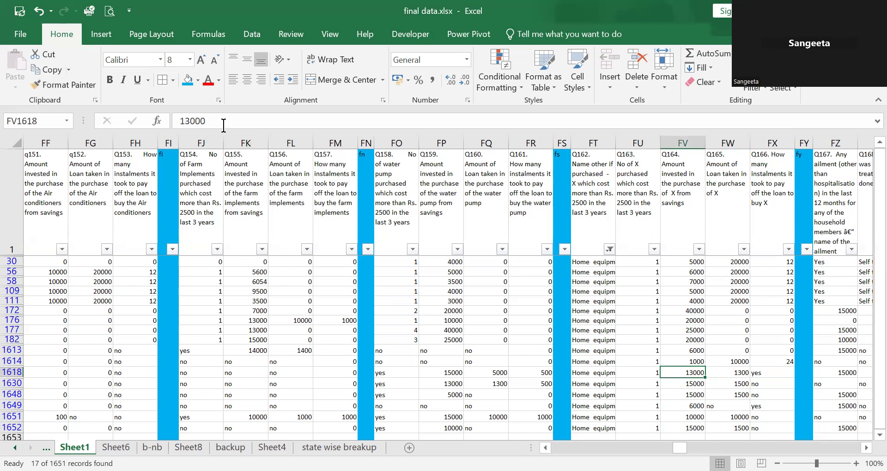
click(224, 122)
key(BackSpace)
key(Tab)
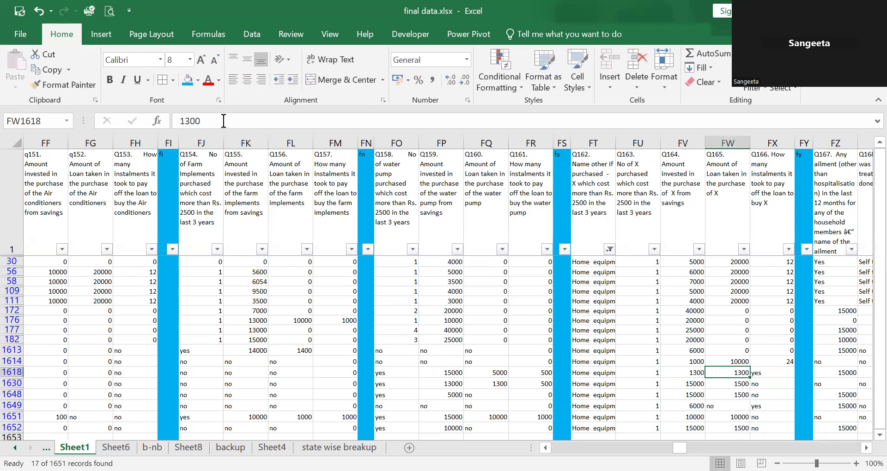
click(215, 119)
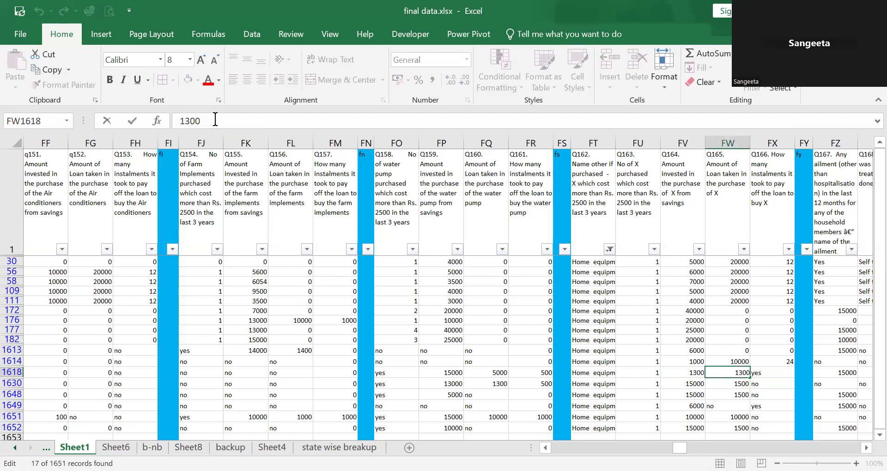
text(0)
key(Return)
key(Up)
key(Right)
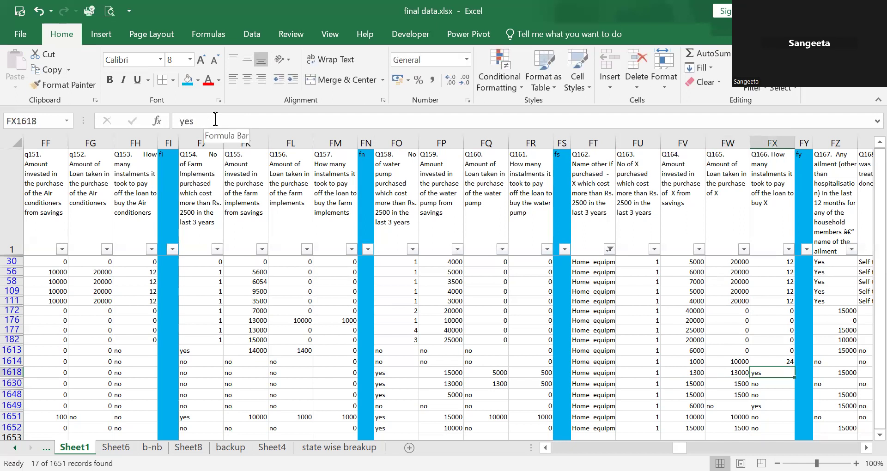
text(24)
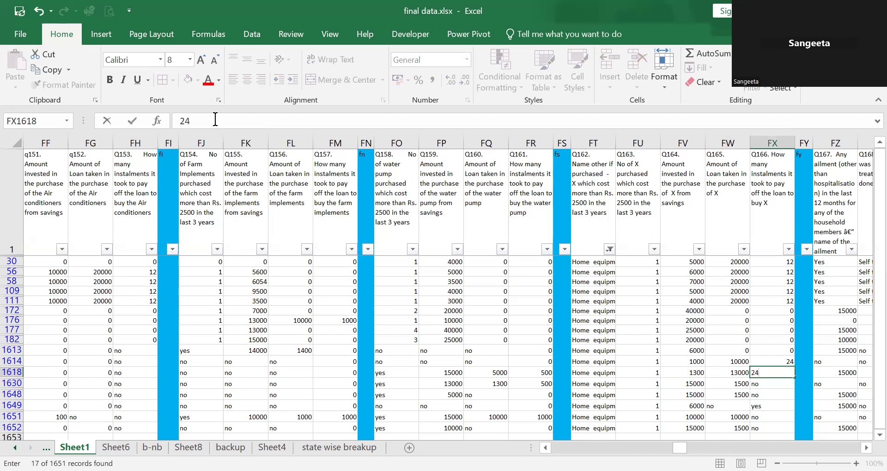
key(Return)
Fix row 1630: Q164 amount 1500, loan 15000, and 24 instalments.
key(Left)
key(Left)
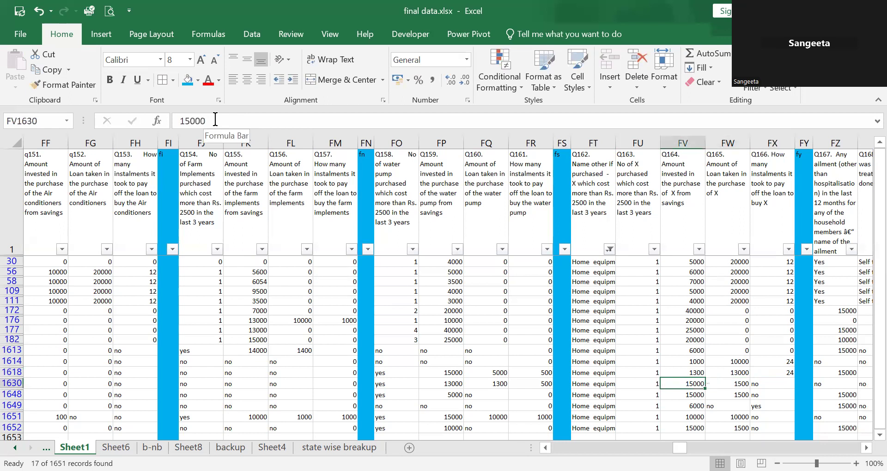
click(224, 117)
key(BackSpace)
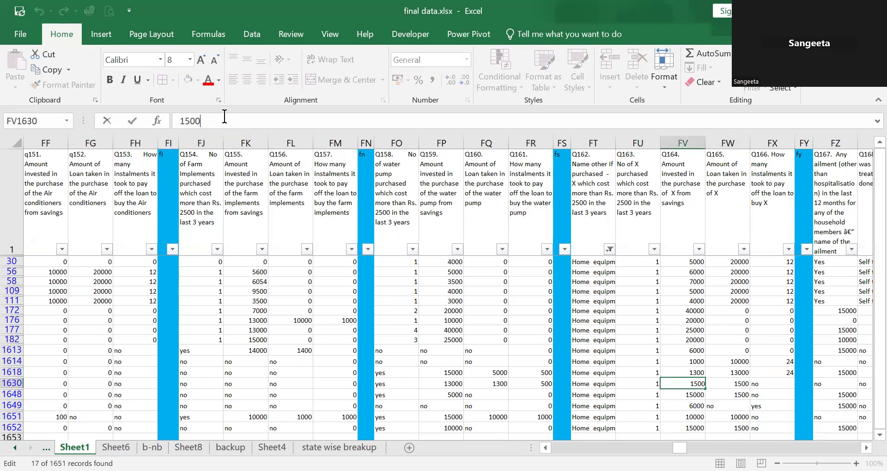
key(Tab)
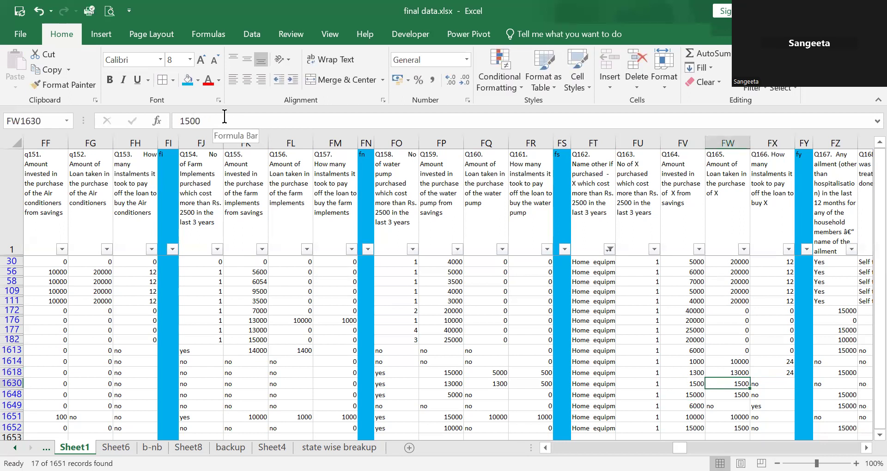
click(225, 117)
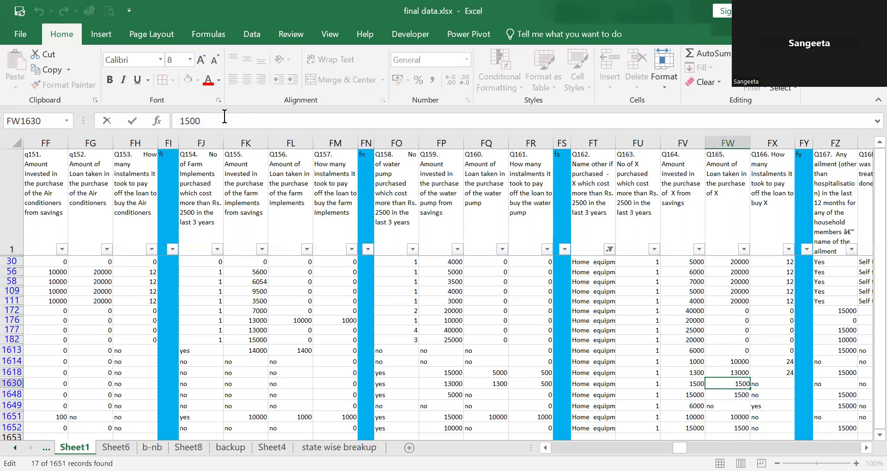
text(0)
key(Return)
key(Up)
key(Tab)
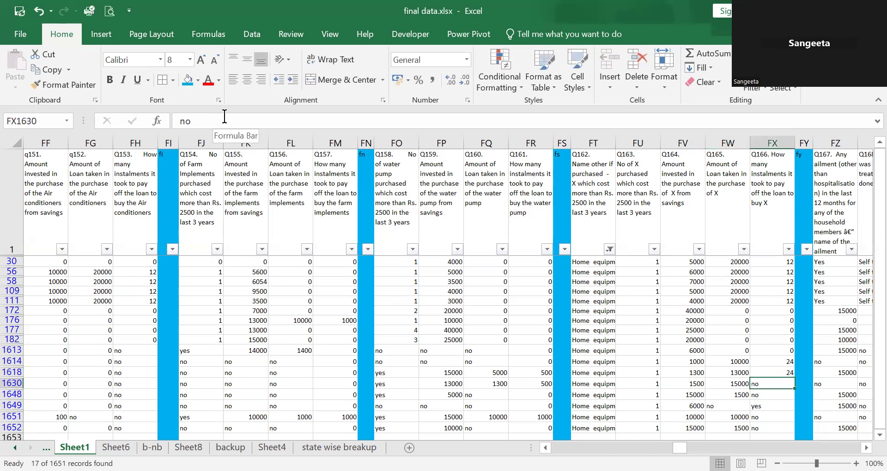
text(24)
key(Return)
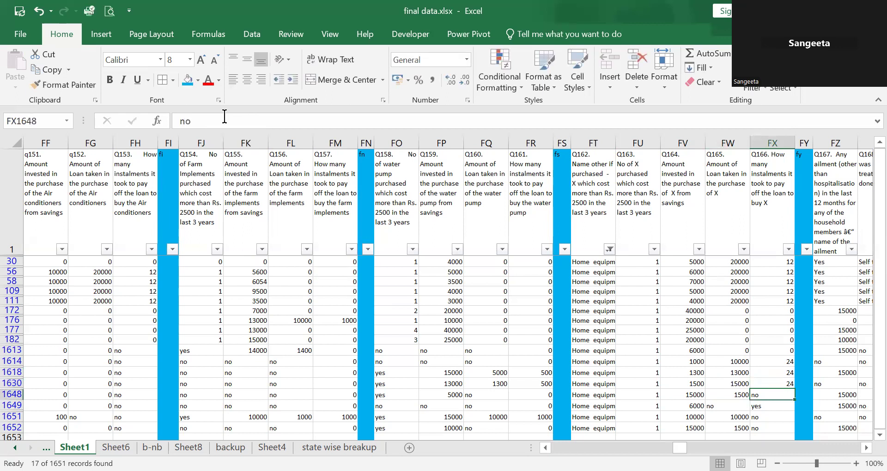
Fix row 1648: Q164 amount 1500, loan 15000, and 24 instalments.
key(Left)
key(Left)
click(221, 116)
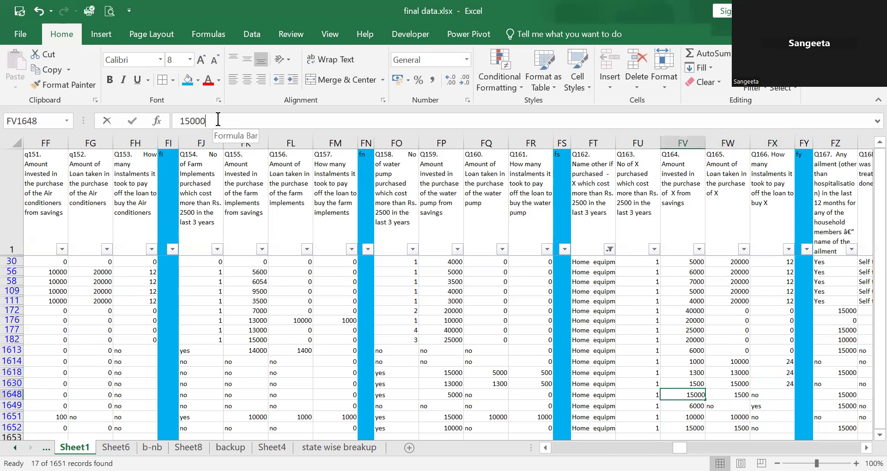
key(BackSpace)
key(ctrl+Return)
key(Right)
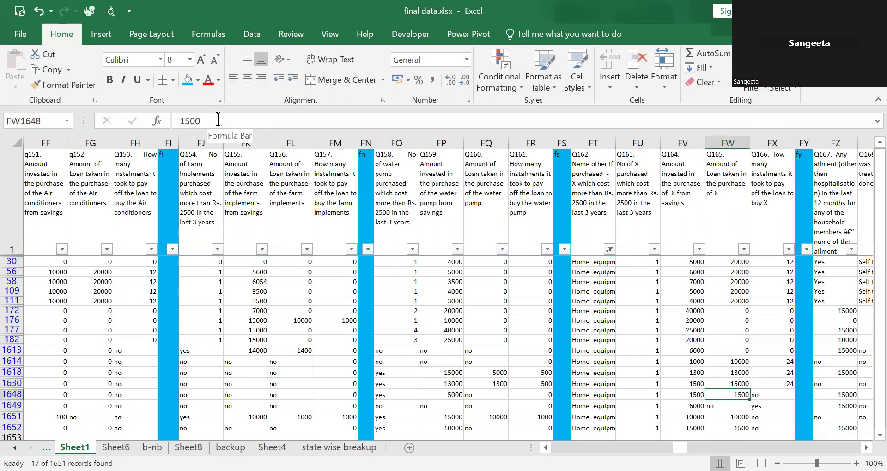
click(218, 119)
text(0)
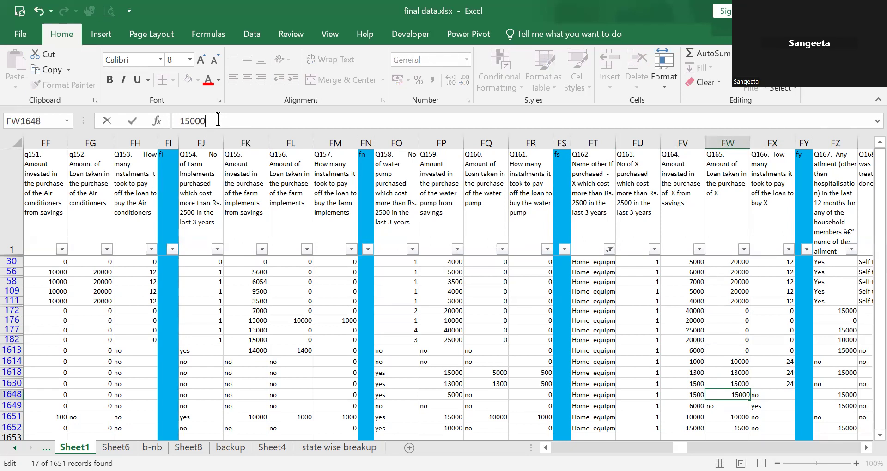
key(Tab)
key(Left)
key(Right)
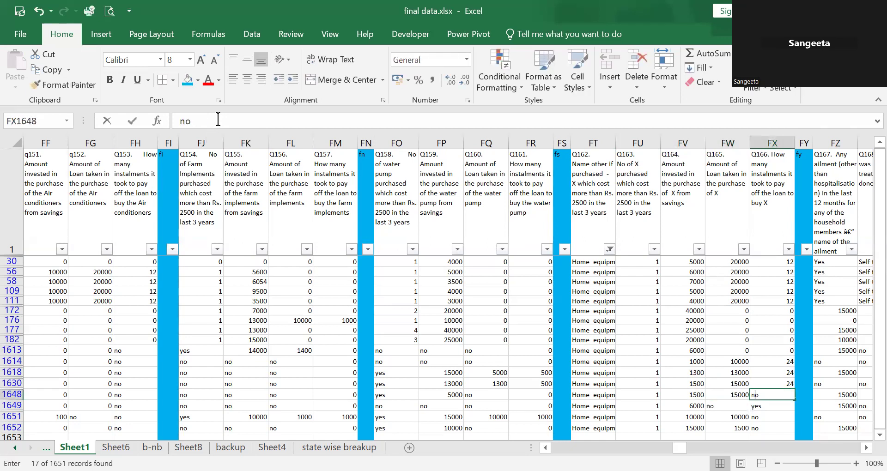
text(24)
key(Return)
Set row 1649's loan and instalments to 0, and give row 1651 24 instalments.
key(Left)
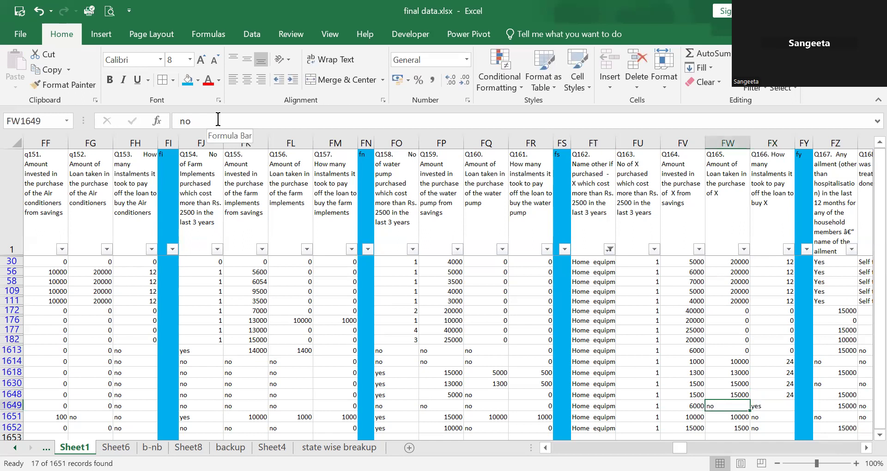
text(0)
key(Tab)
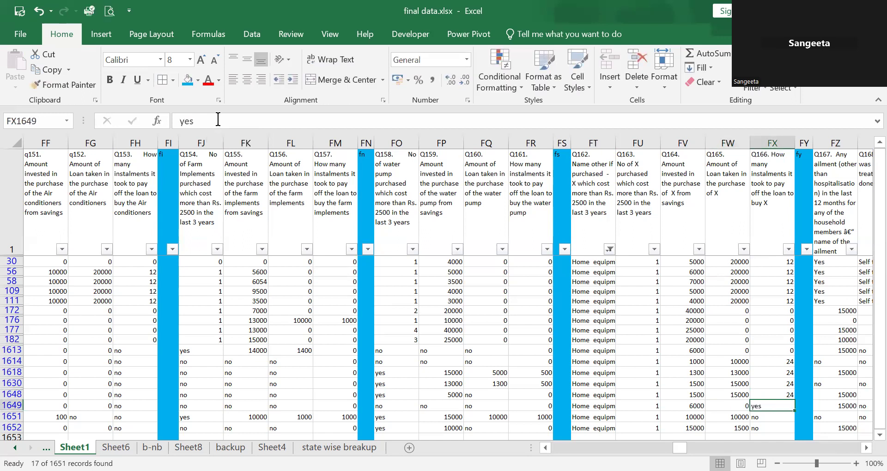
text(0)
key(Return)
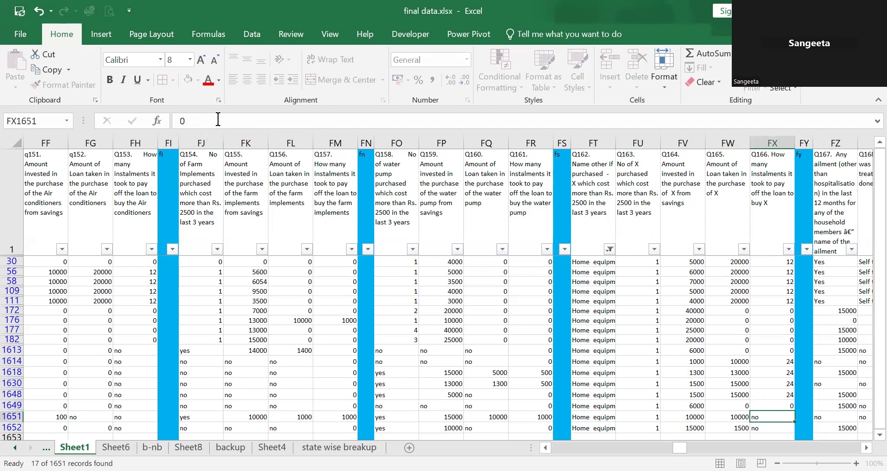
key(Left)
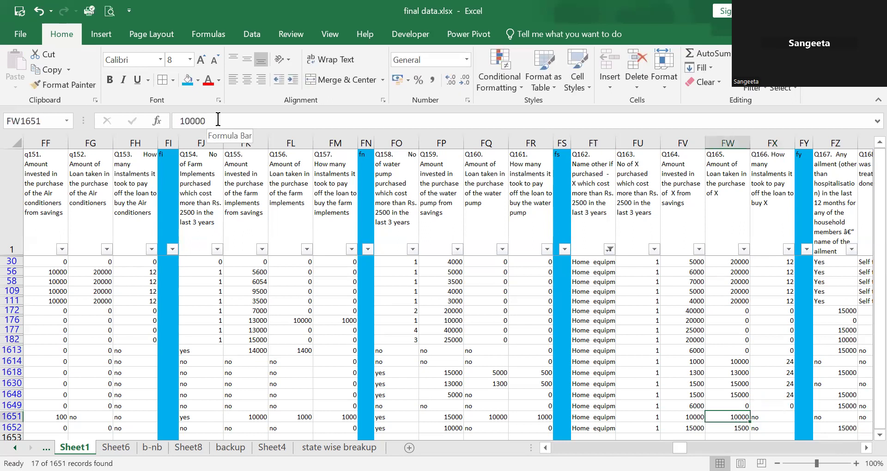
key(Right)
text(2)
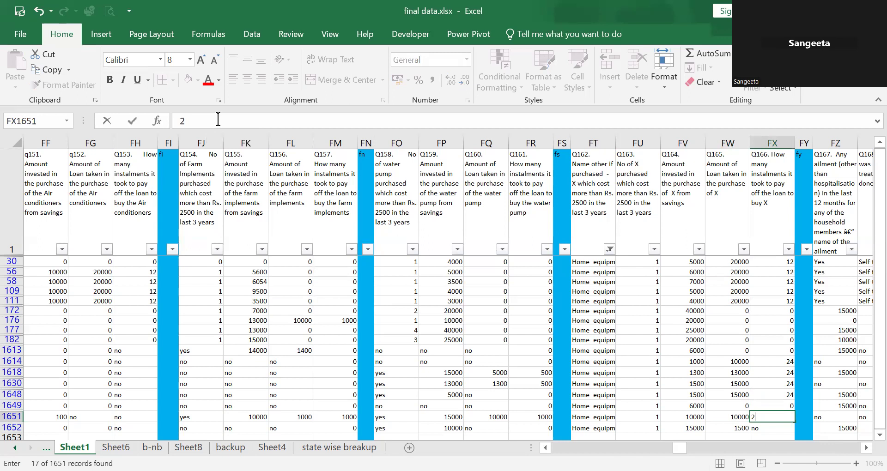
text(4)
key(Return)
Fix row 1652: investment 1500, loan 15000, and 24 instalments.
key(Left)
key(Left)
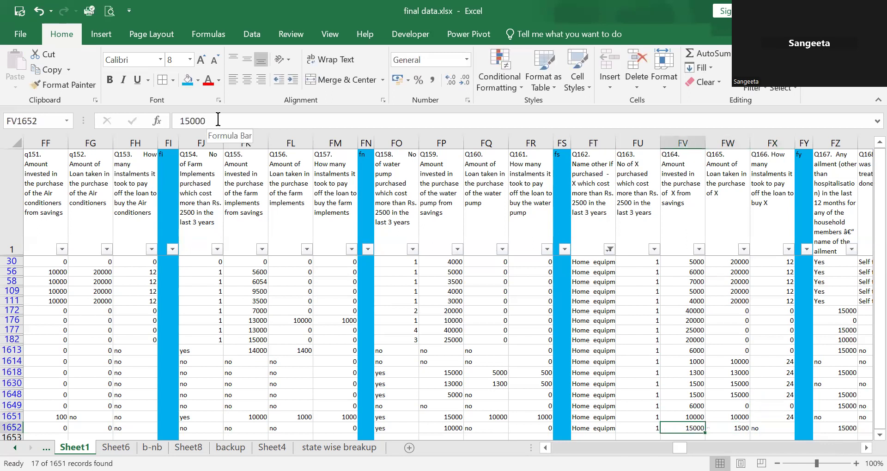
text(1500)
key(Return)
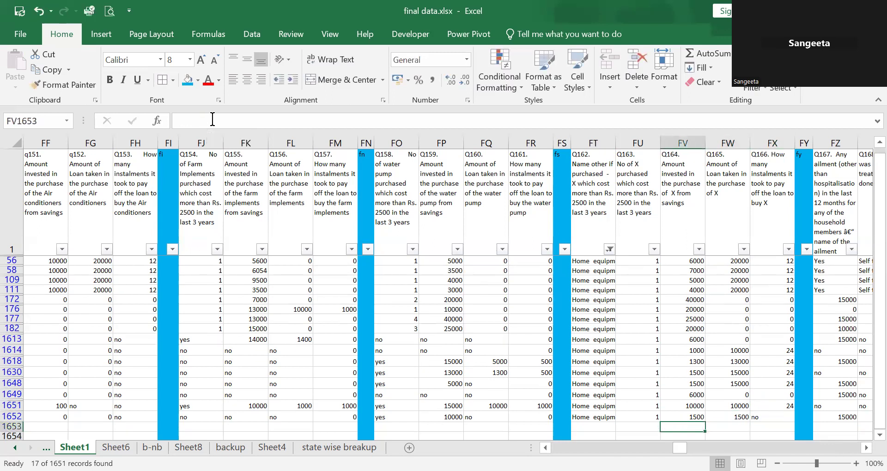
key(Up)
key(Right)
click(212, 120)
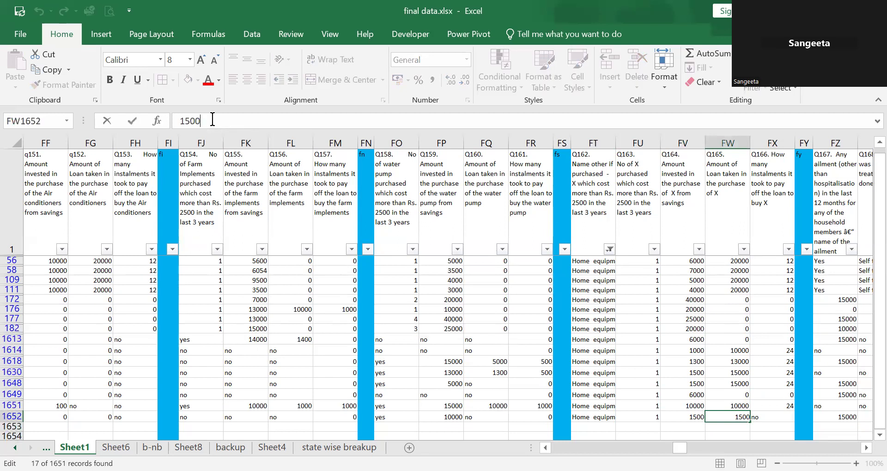
text(0)
key(Return)
key(Up)
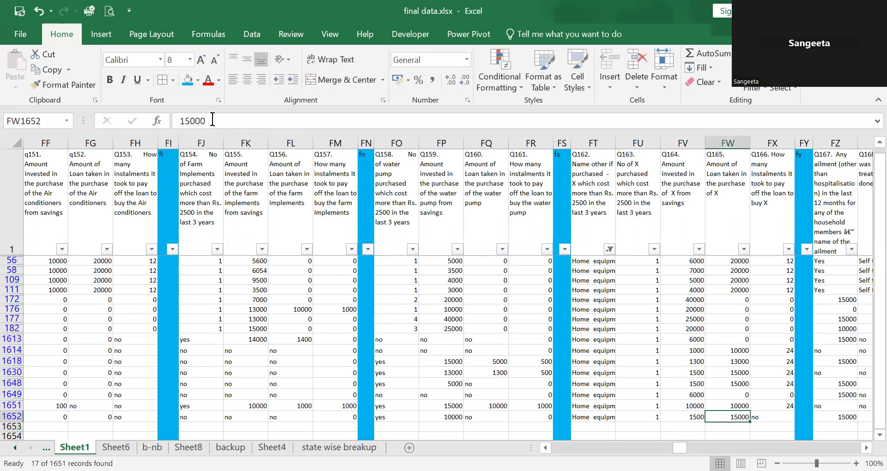
key(Right)
text(2)
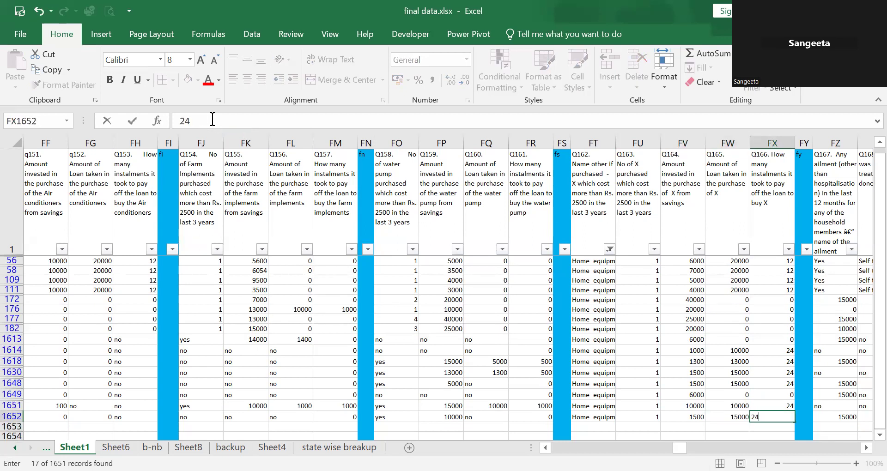
key(Return)
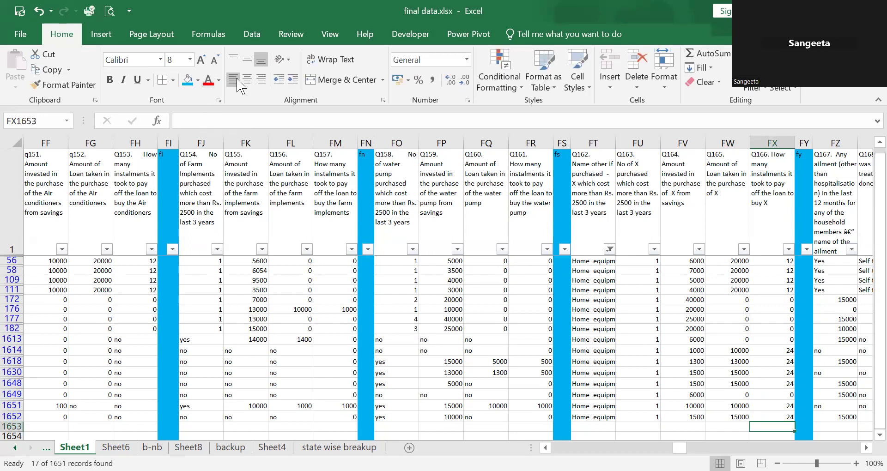
Change the Q162 filter to show only No and 0 entries, hiding Home equipment.
key(ctrl+Up)
key(ctrl+Up)
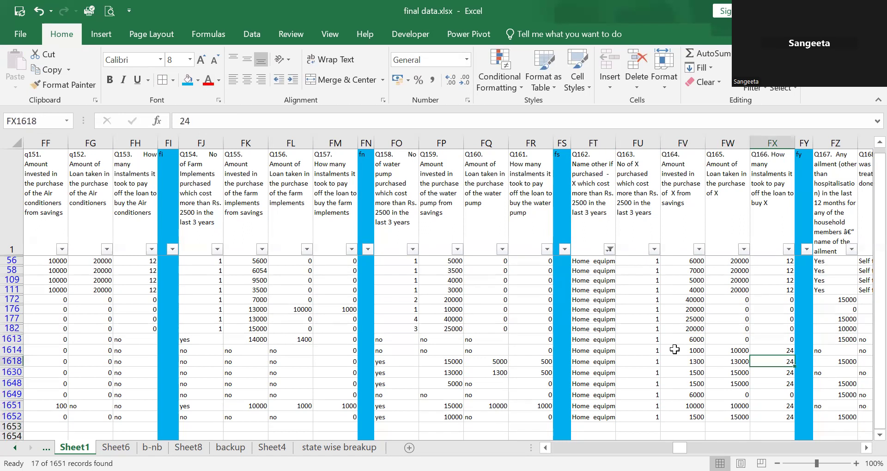
key(Down)
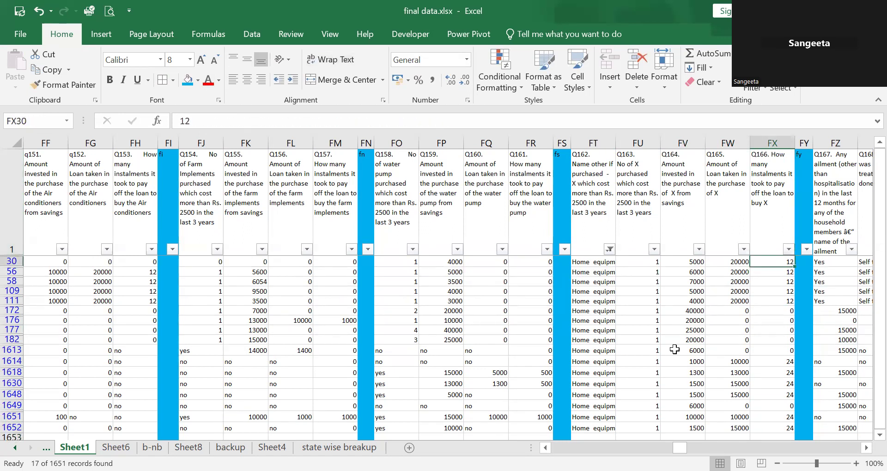
click(609, 249)
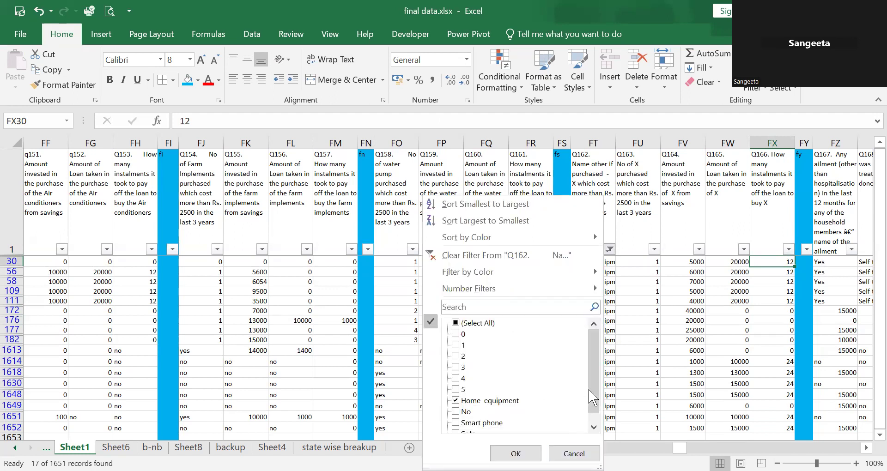
scroll(593, 402, down, 1)
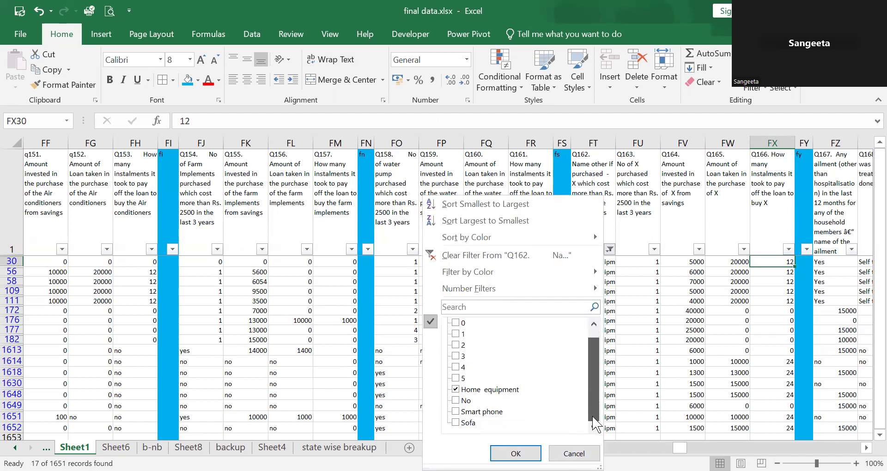
click(455, 390)
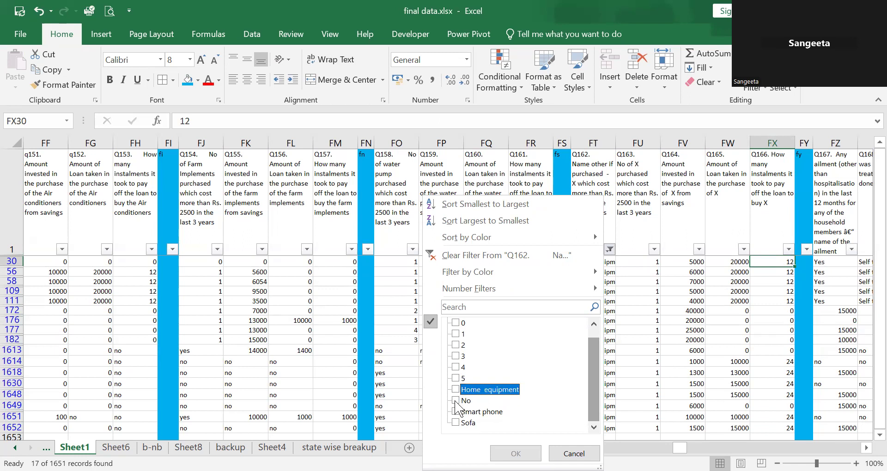
click(456, 401)
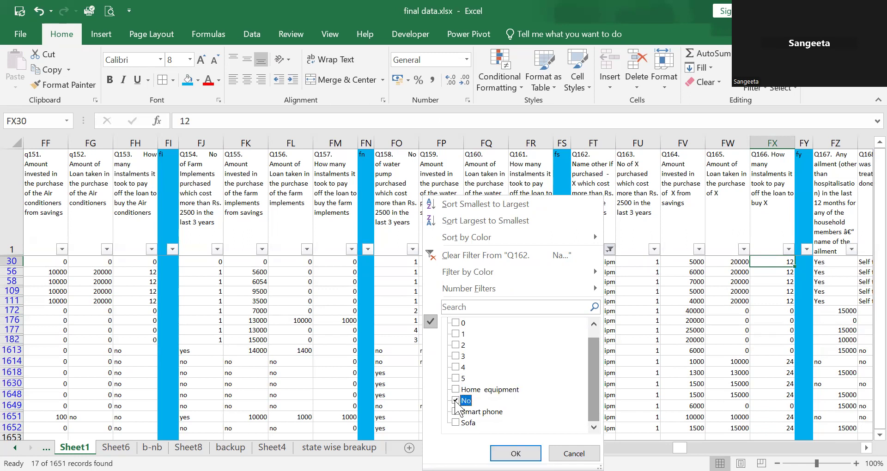
click(456, 323)
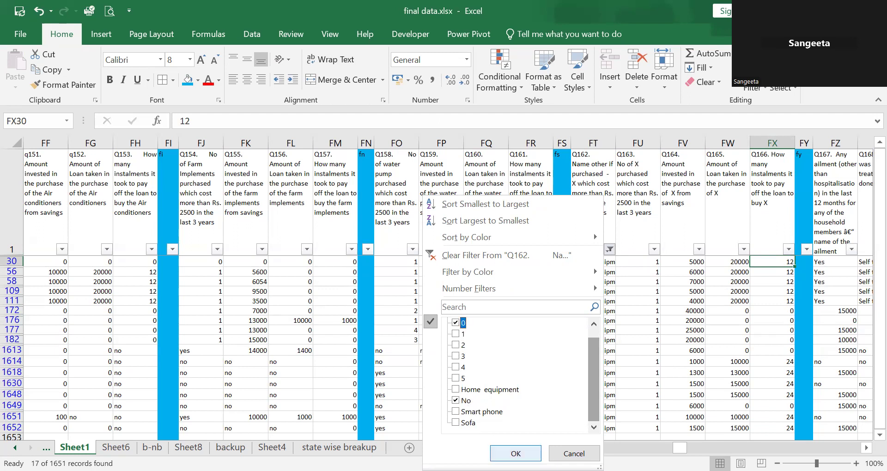
click(516, 454)
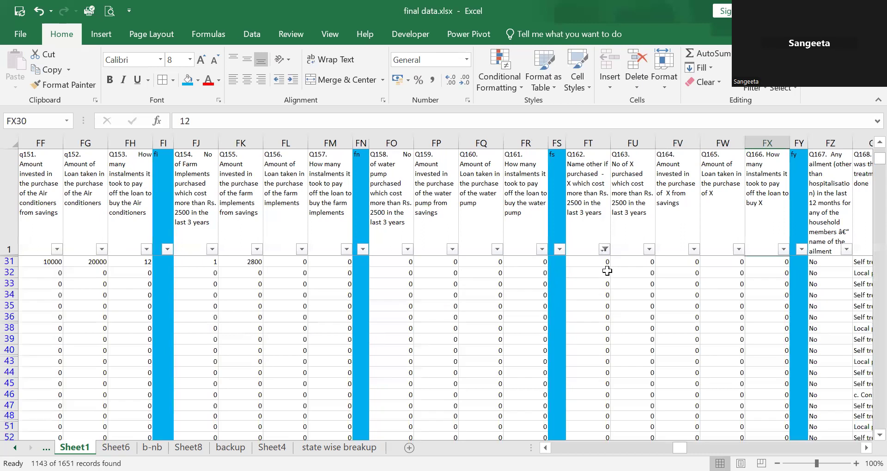
Enter No as the Q162 value in cell FT31.
click(603, 273)
double_click(605, 272)
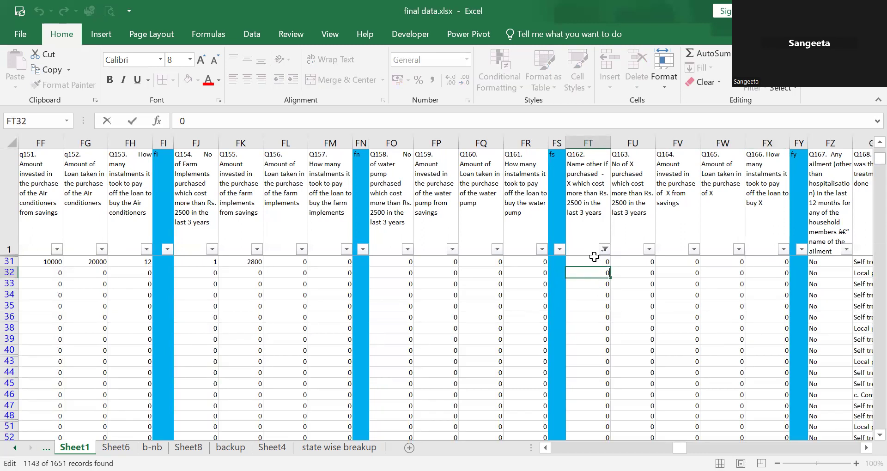
click(600, 261)
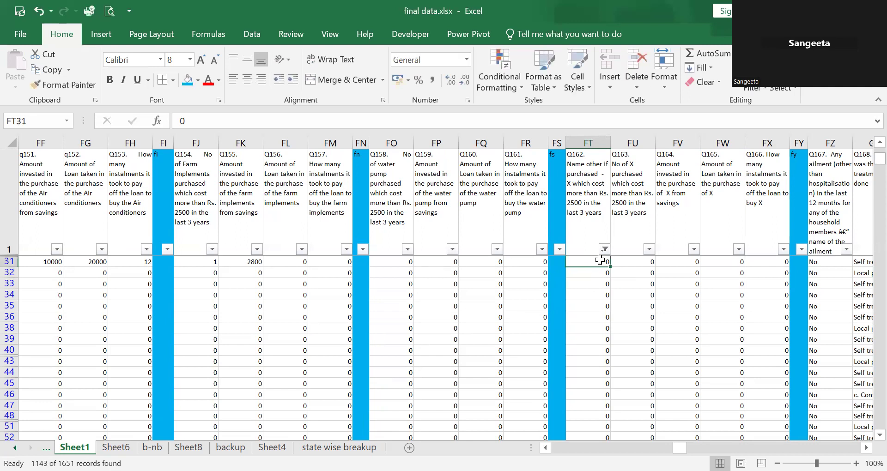
text(No)
key(Return)
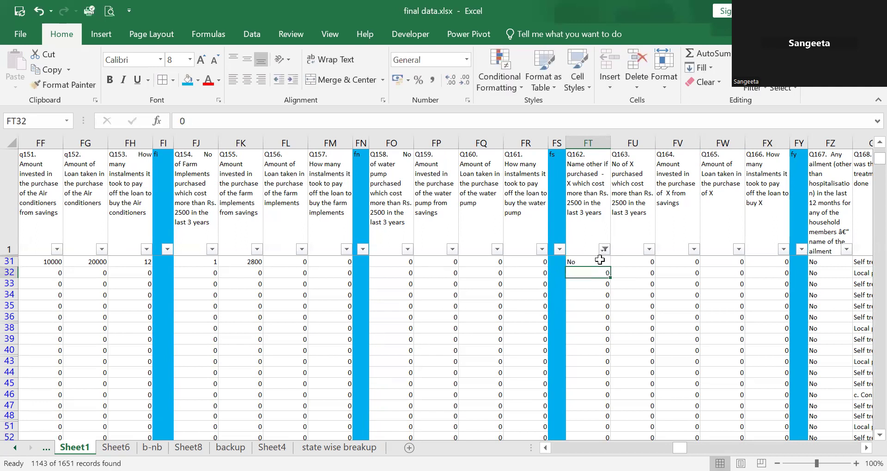
Copy No from FT31 and paste it over Q162 rows 246–258.
click(600, 261)
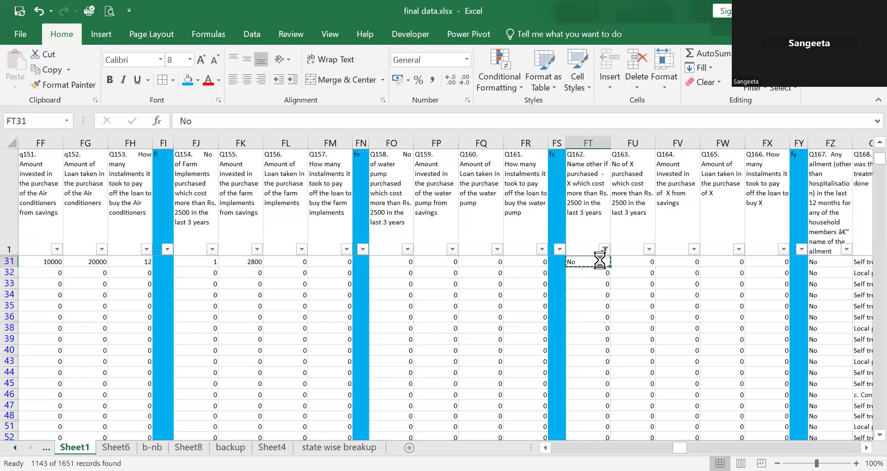
key(ctrl+c)
key(Down)
key(shift+Down)
key(shift+Down)
key(shift+Down)
key(shift+Down)
key(shift+Down)
key(shift+Down)
key(shift+Down)
key(shift+Down)
key(shift+Down)
key(shift+Down)
key(shift+Down)
key(shift+Down)
key(shift+Down)
key(shift+Down)
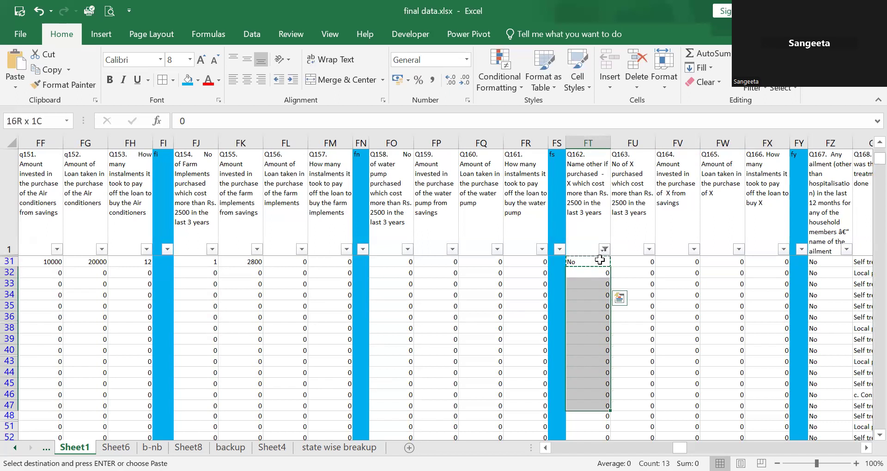
key(shift+Down)
key(shift+Down)
key(shift+Down)
key(shift+Down)
key(shift+Down)
key(shift+Down)
key(shift+Down)
key(shift+Down)
key(shift+Down)
key(shift+Down)
key(shift+Down)
key(shift+Down)
key(shift+Down)
key(shift+Down)
key(shift+Down)
key(shift+Down)
key(shift+Down)
key(shift+Down)
key(shift+Down)
key(shift+Down)
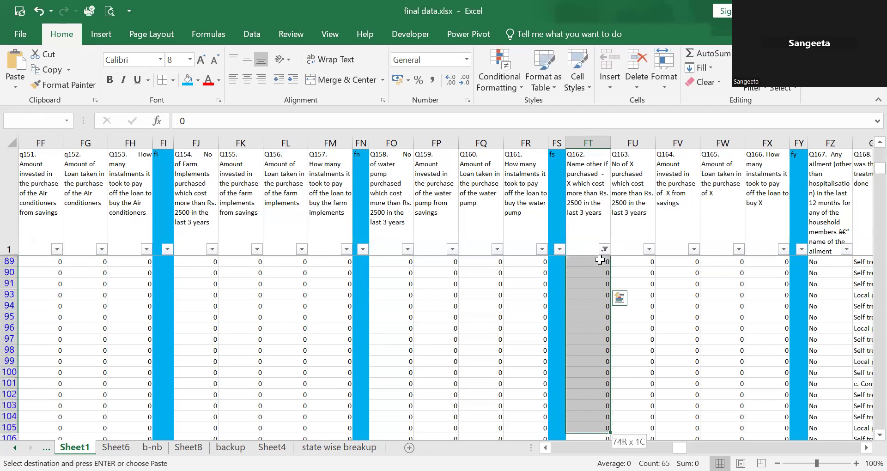
key(shift+Down)
key(shift+Down)
key(shift+Down)
key(shift+Down)
key(shift+Down)
key(shift+Down)
key(shift+Down)
key(shift+Down)
key(shift+Down)
key(shift+Down)
key(shift+Down)
key(shift+Down)
key(shift+Down)
key(shift+Down)
key(shift+Down)
key(shift+Down)
key(shift+Down)
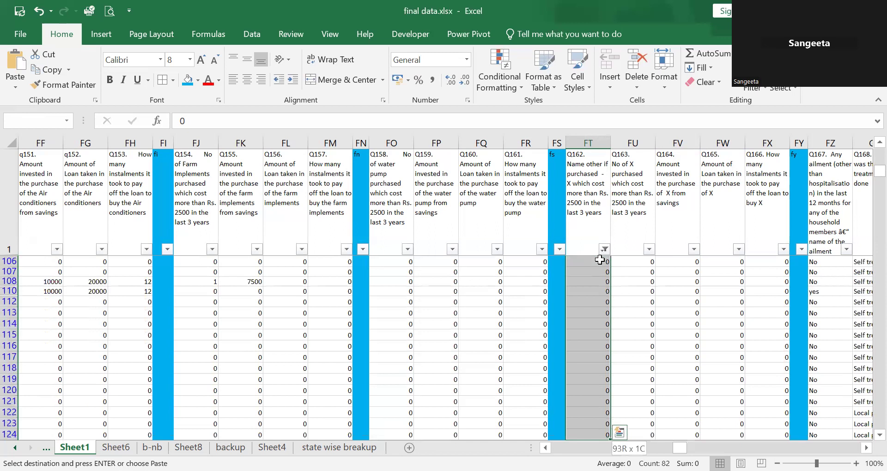
key(shift+Page_Down)
key(shift+Page_Down)
key(shift+Page_Down)
key(shift+Page_Down)
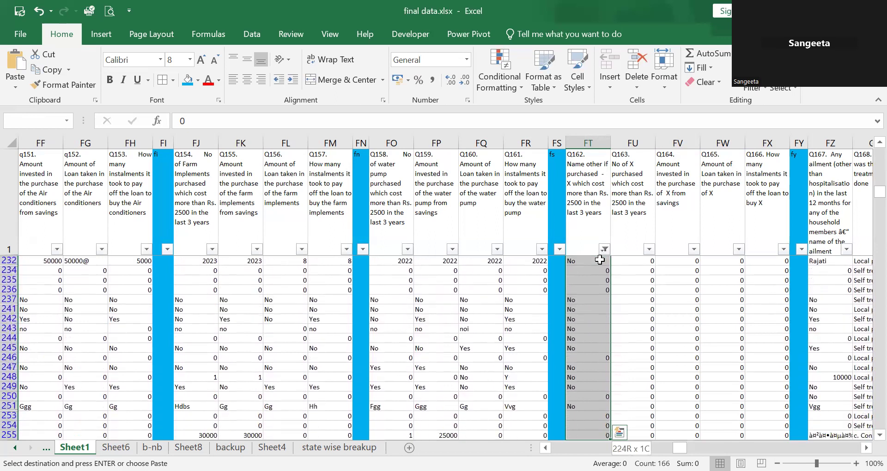
key(shift+Down)
key(shift+Down)
key(shift+Down)
key(shift+Down)
key(shift+Down)
key(shift+Down)
key(shift+Down)
key(shift+Down)
key(shift+Down)
key(shift+Down)
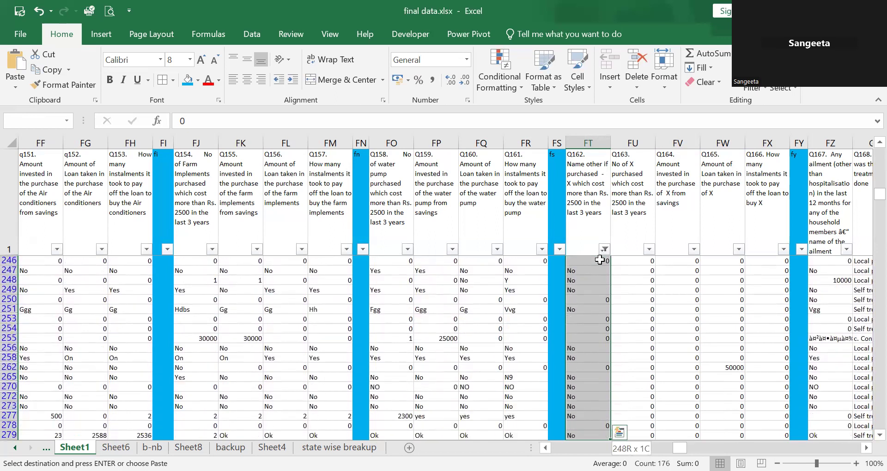
key(shift+Up)
key(shift+Up)
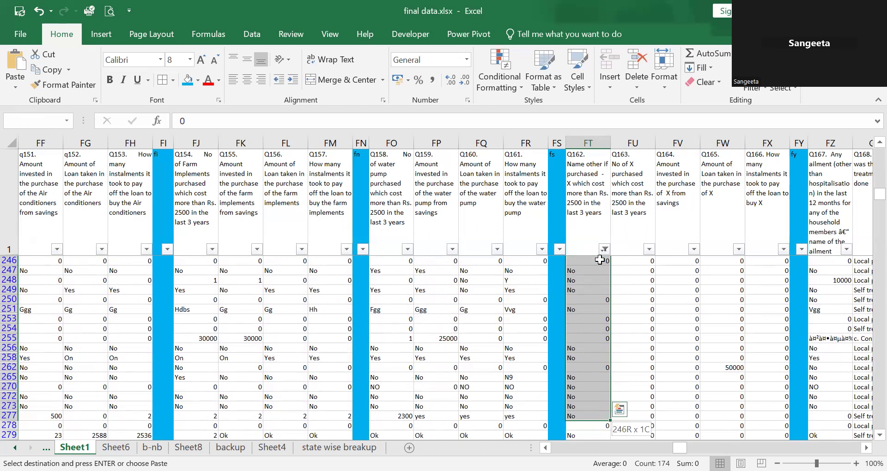
key(shift+Up)
key(shift+Up)
key(shift+Up)
key(shift+Up)
key(shift+Up)
key(shift+Up)
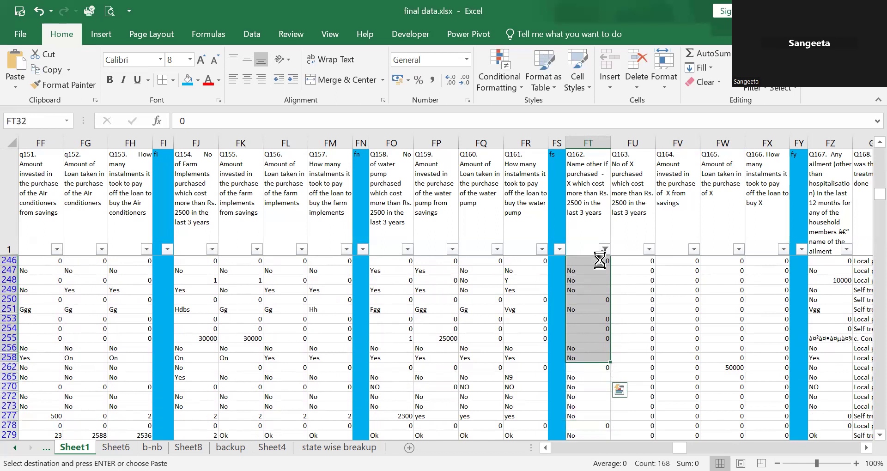
key(ctrl+v)
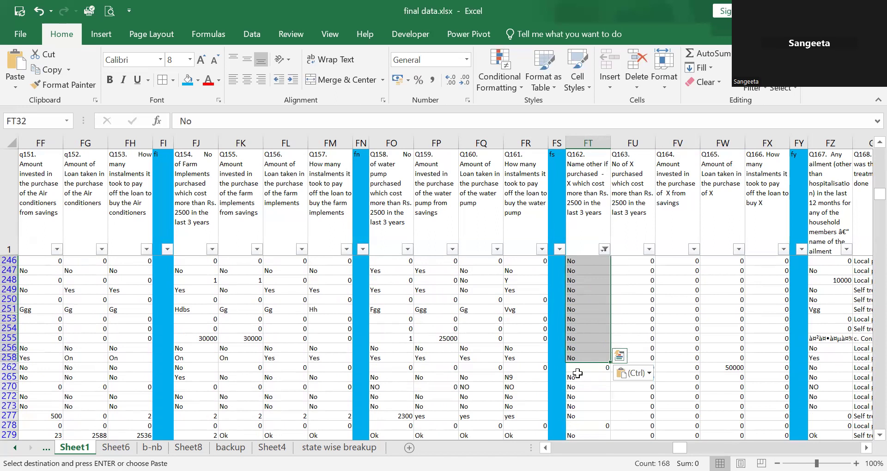
click(579, 379)
Extend the Q162 selection from FT265 past row 302 and paste No.
key(shift+Down)
key(shift+Down)
key(shift+Down)
key(shift+Down)
key(shift+Down)
key(shift+Down)
key(shift+Down)
key(shift+Down)
key(shift+Down)
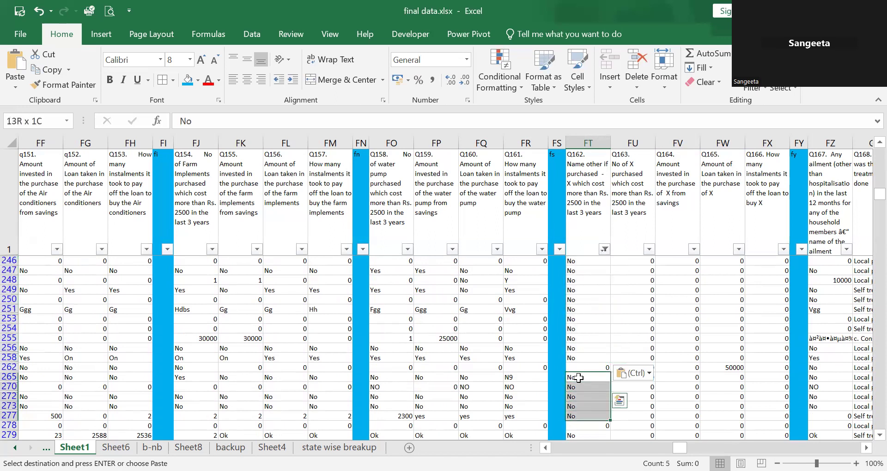
key(shift+Down)
key(shift+Down)
key(shift+Down)
key(shift+Down)
key(shift+Down)
key(shift+Down)
key(shift+Down)
key(shift+Down)
key(shift+Down)
key(shift+Down)
key(shift+Down)
key(shift+Down)
key(shift+Down)
key(shift+Down)
key(shift+Down)
key(shift+Down)
key(shift+Down)
key(shift+Down)
key(shift+Down)
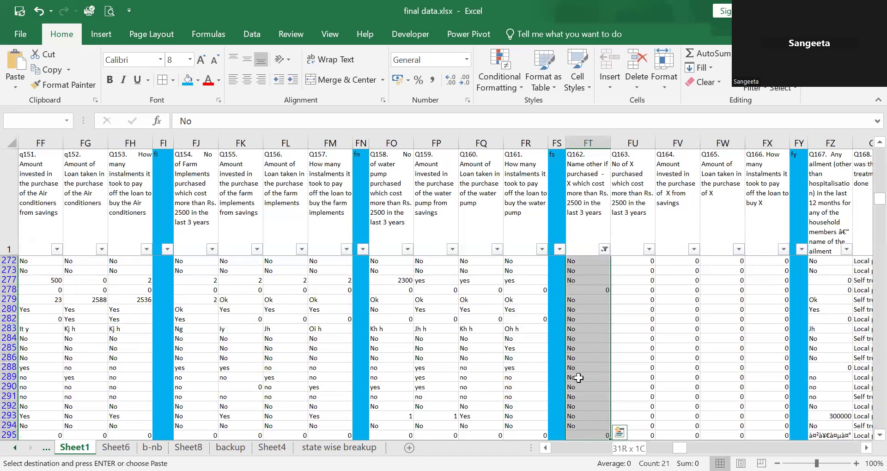
key(shift+Down)
key(shift+Down)
key(shift+Down)
key(shift+Down)
key(shift+Down)
key(shift+Down)
key(shift+Down)
key(shift+Down)
key(shift+Down)
key(shift+Down)
key(shift+Down)
key(shift+Down)
key(shift+Down)
key(shift+Down)
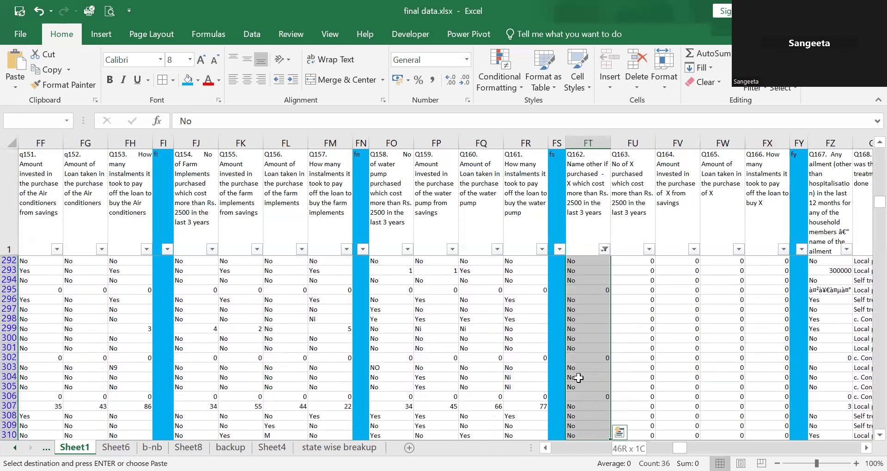
key(shift+Down)
key(shift+Down)
key(shift+Down)
key(shift+Down)
key(shift+Down)
key(shift+Down)
key(shift+Down)
key(shift+Down)
key(shift+Down)
key(shift+Down)
key(shift+Down)
key(shift+Down)
key(shift+Down)
key(shift+Down)
key(shift+Down)
key(shift+Down)
key(shift+Down)
key(shift+Down)
key(shift+Down)
key(shift+Down)
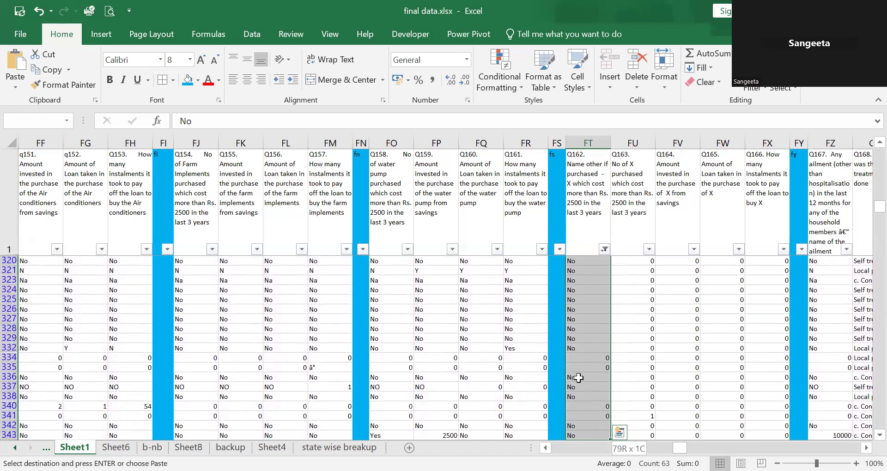
key(shift+Down)
key(shift+Down)
key(shift+Down)
key(shift+Down)
key(shift+Down)
key(shift+Down)
key(shift+Down)
key(shift+Down)
key(shift+Down)
key(shift+Down)
key(shift+Down)
key(shift+Down)
key(shift+Down)
key(shift+Down)
key(shift+Down)
key(shift+Down)
key(shift+Down)
key(shift+Down)
key(shift+Down)
key(shift+Down)
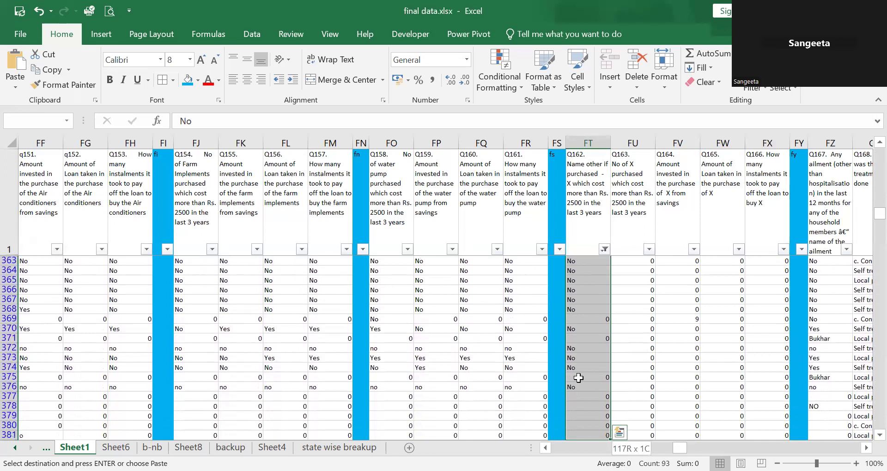
key(shift+Down)
key(shift+Down)
key(shift+Down)
key(shift+Down)
key(shift+Down)
key(shift+Down)
key(shift+Down)
key(shift+Down)
key(shift+Down)
key(shift+Down)
key(shift+Down)
key(shift+Down)
key(shift+Down)
key(shift+Down)
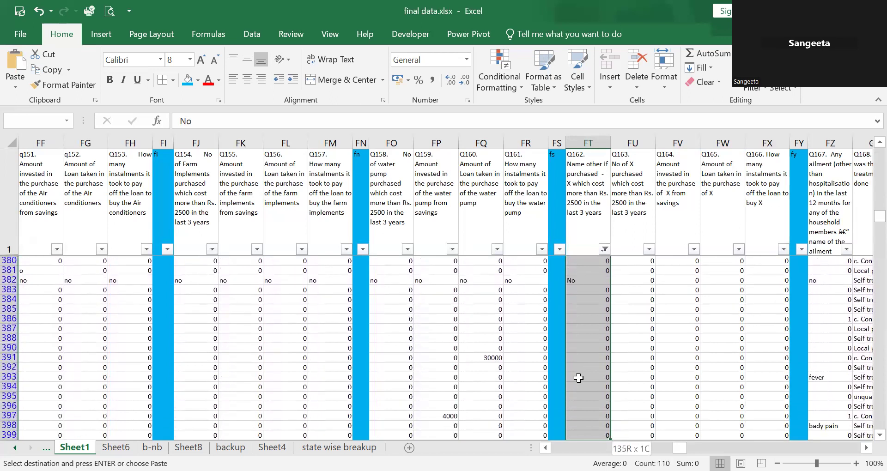
key(shift+Down)
key(shift+Down)
key(shift+Down)
key(shift+Down)
key(shift+Down)
key(shift+Down)
key(shift+Down)
key(shift+Down)
key(shift+Down)
key(shift+Down)
key(shift+Down)
key(shift+Down)
key(shift+Down)
key(shift+Down)
key(shift+Down)
key(shift+Down)
key(shift+Down)
key(shift+Down)
key(shift+Down)
key(shift+Down)
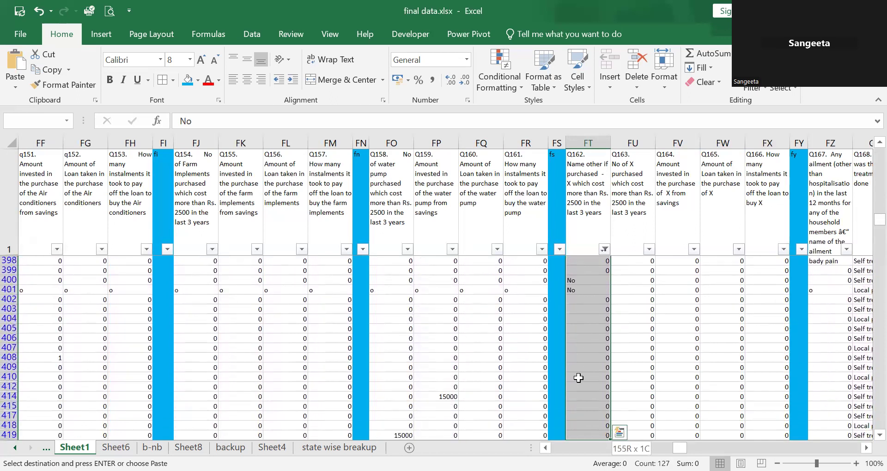
key(shift+Down)
key(shift+Down)
key(shift+Down)
key(shift+Down)
key(shift+Down)
key(shift+Down)
key(shift+Down)
key(shift+Down)
key(shift+Down)
key(shift+Down)
key(shift+Down)
key(shift+Down)
key(shift+Down)
key(shift+Down)
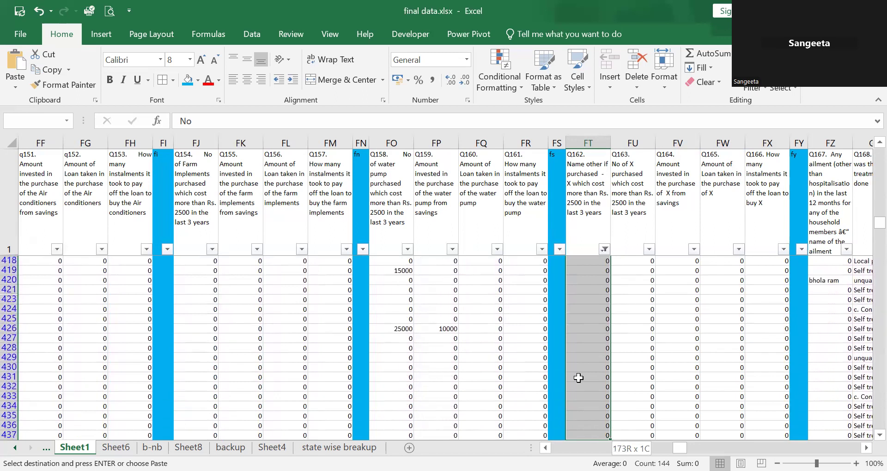
key(shift+Down)
key(shift+Down)
key(shift+Down)
key(shift+Down)
key(shift+Down)
key(shift+Down)
key(shift+Down)
key(shift+Down)
key(shift+Down)
key(shift+Down)
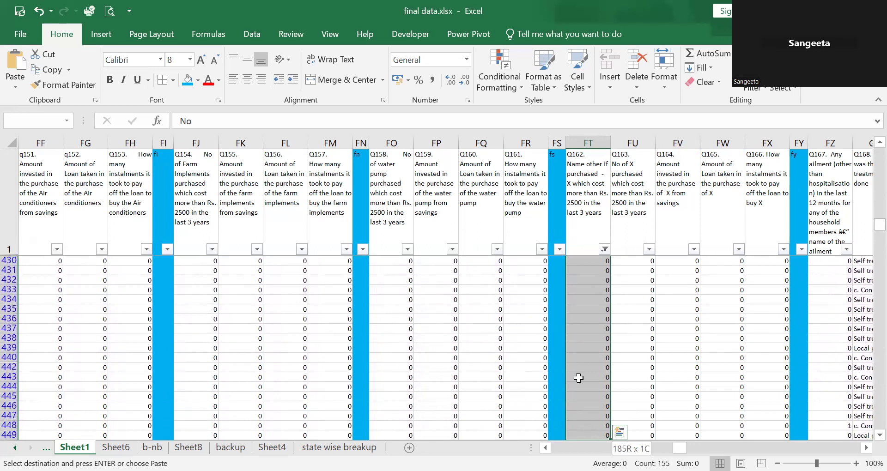
key(shift+Down)
key(shift+Down)
key(shift+Down)
key(shift+Down)
key(shift+Down)
key(shift+Down)
key(shift+Down)
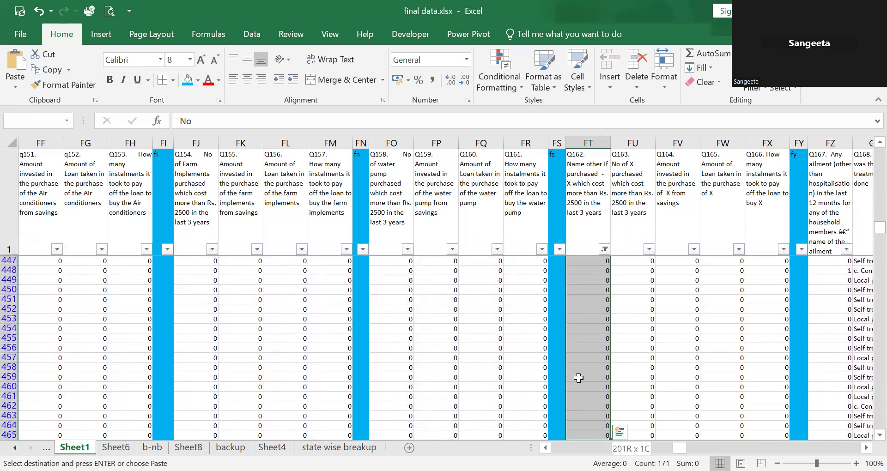
key(shift+Down)
key(shift+Down)
key(shift+Down)
key(shift+Down)
key(shift+Down)
key(shift+Down)
key(shift+Down)
key(shift+Down)
key(shift+Down)
key(shift+Down)
key(shift+Down)
key(shift+Down)
key(shift+Down)
key(shift+Down)
key(shift+Down)
key(shift+Down)
key(shift+Down)
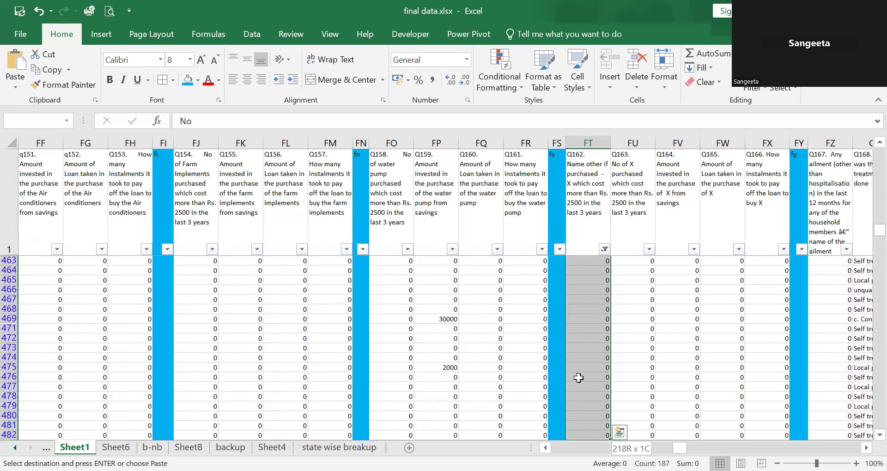
key(ctrl+v)
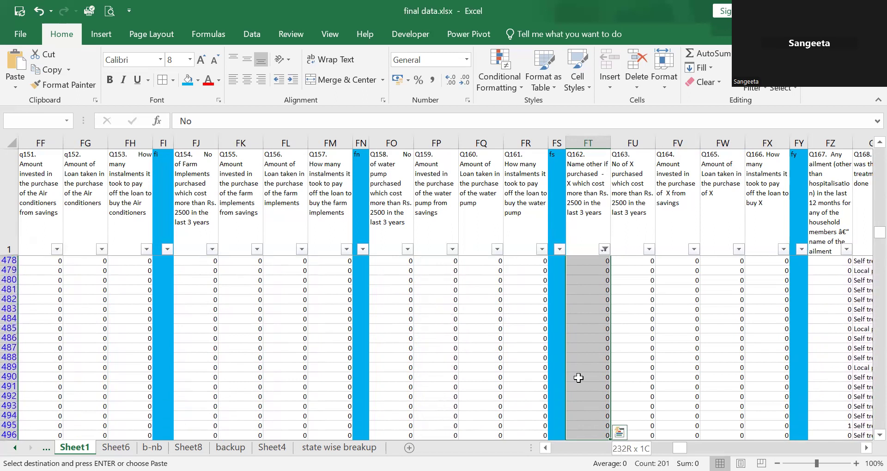
Extend the Q162 selection down to row 1650 and fill it with No.
key(shift+Down)
key(shift+Down)
key(shift+Down)
key(shift+Down)
key(shift+Down)
key(shift+Down)
key(shift+Down)
key(shift+Down)
key(shift+Down)
key(shift+Down)
key(shift+Down)
key(shift+Down)
key(shift+Down)
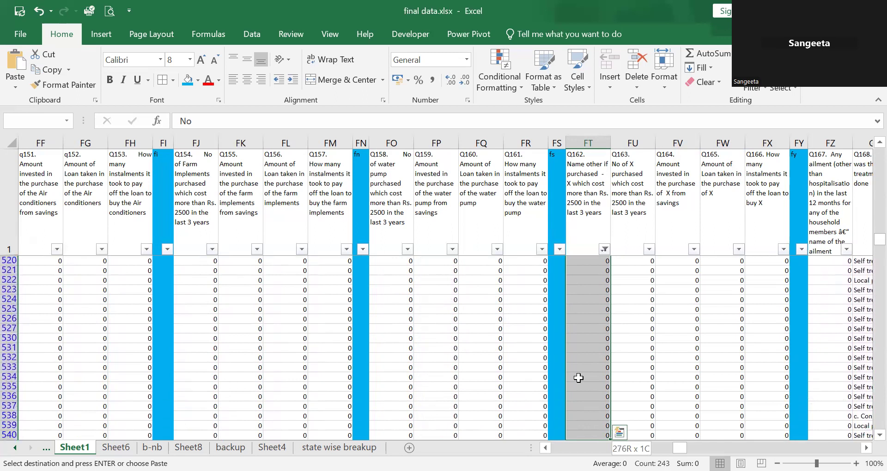
key(shift+Down)
key(shift+Down)
key(shift+Down)
key(shift+Down)
key(shift+Down)
key(shift+Down)
key(shift+Down)
key(shift+Down)
key(shift+Down)
key(shift+Down)
key(shift+Down)
key(shift+Down)
key(shift+Down)
key(shift+Down)
key(shift+Down)
key(shift+Down)
key(shift+Down)
key(shift+Down)
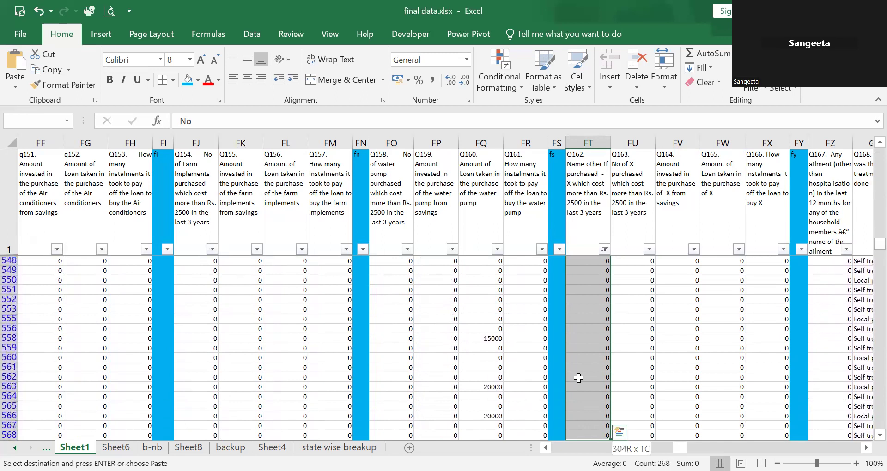
key(shift+Down)
key(shift+Down)
key(shift+Down)
key(shift+Down)
key(shift+Down)
key(shift+Down)
key(shift+Down)
key(shift+Down)
key(shift+Down)
key(shift+Down)
key(shift+Down)
key(shift+Down)
key(shift+Down)
key(shift+Down)
key(shift+Down)
key(shift+Down)
key(shift+Down)
key(shift+Down)
key(shift+Down)
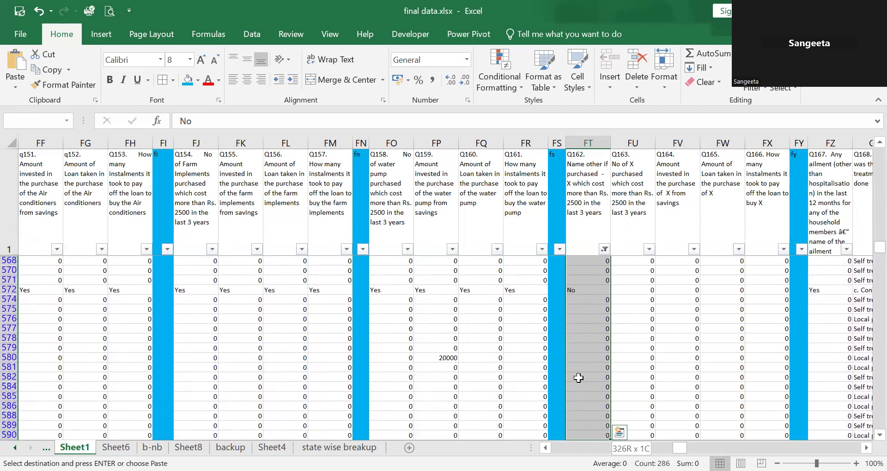
key(shift+Down)
key(shift+Down)
key(shift+Down)
key(shift+Down)
key(shift+Down)
key(shift+Down)
key(shift+Down)
key(shift+Down)
key(shift+Down)
key(shift+Down)
key(shift+Down)
key(shift+Down)
key(shift+Down)
key(shift+Down)
key(shift+Down)
key(shift+Down)
key(shift+Down)
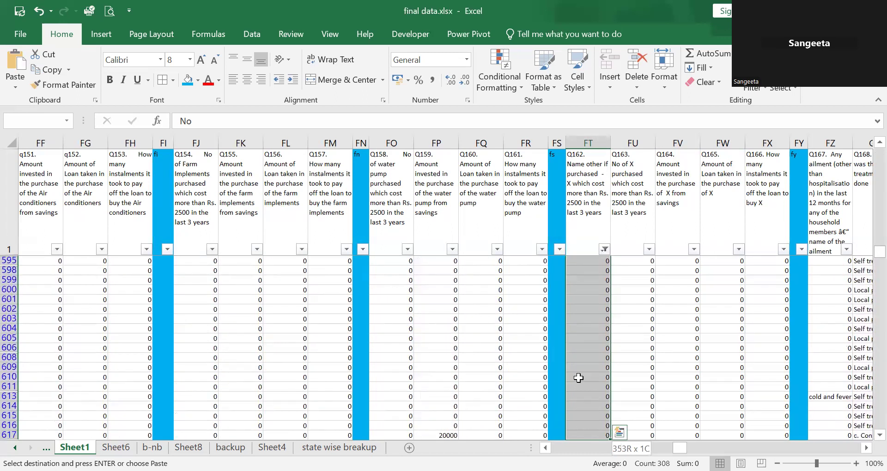
key(shift+Down)
key(shift+Down)
key(shift+Down)
key(shift+Down)
key(shift+Down)
key(shift+Down)
key(shift+Down)
key(shift+Down)
key(shift+Down)
key(shift+Down)
key(shift+Down)
key(shift+Down)
key(shift+Down)
key(shift+Down)
key(shift+Down)
key(shift+Down)
key(shift+Down)
key(shift+Down)
key(shift+Down)
key(shift+Down)
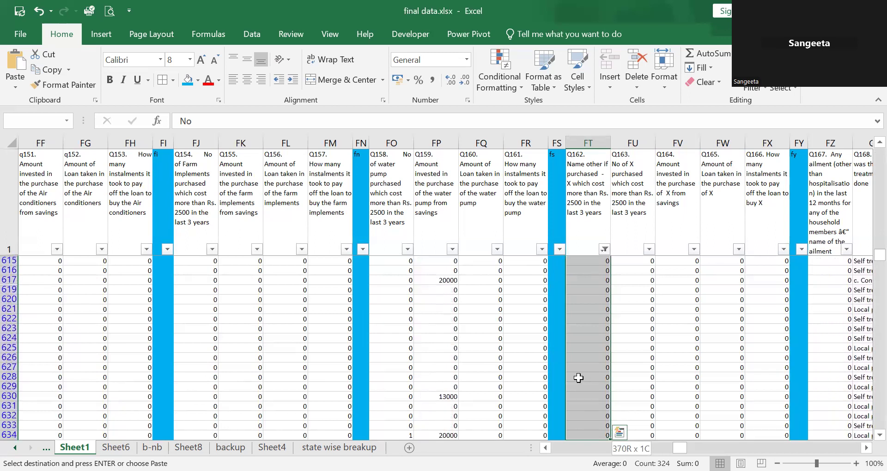
key(shift+Down)
key(shift+Down)
key(shift+Down)
key(shift+Down)
key(shift+Down)
key(shift+Down)
key(shift+Down)
key(shift+Down)
key(shift+Down)
key(shift+Down)
key(shift+Down)
key(shift+Down)
key(shift+Down)
key(shift+Down)
key(shift+Down)
key(shift+Down)
key(shift+Down)
key(shift+Down)
key(shift+Down)
key(shift+Down)
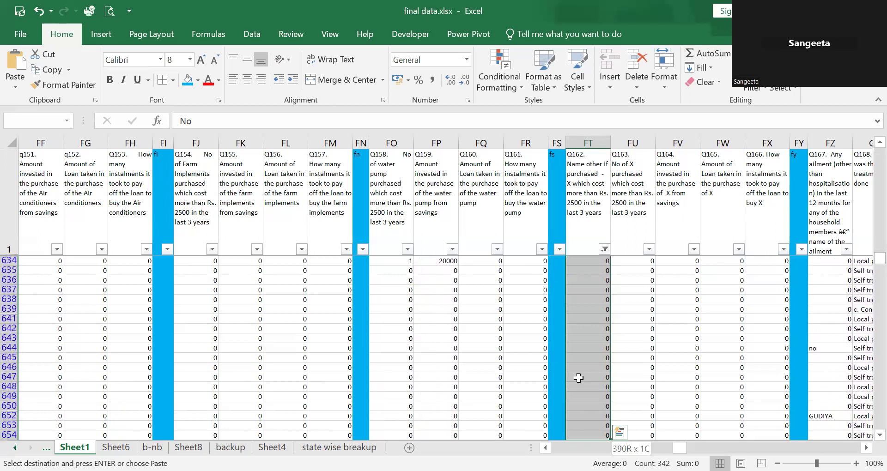
key(shift+Down)
key(shift+Down)
key(shift+Down)
key(shift+Down)
key(shift+Down)
key(shift+Down)
key(shift+Down)
key(shift+Down)
key(shift+Down)
key(shift+Down)
key(shift+Down)
key(shift+Down)
key(shift+Down)
key(shift+Down)
key(shift+Down)
key(shift+Down)
key(shift+Down)
key(shift+Down)
key(shift+Down)
key(shift+Down)
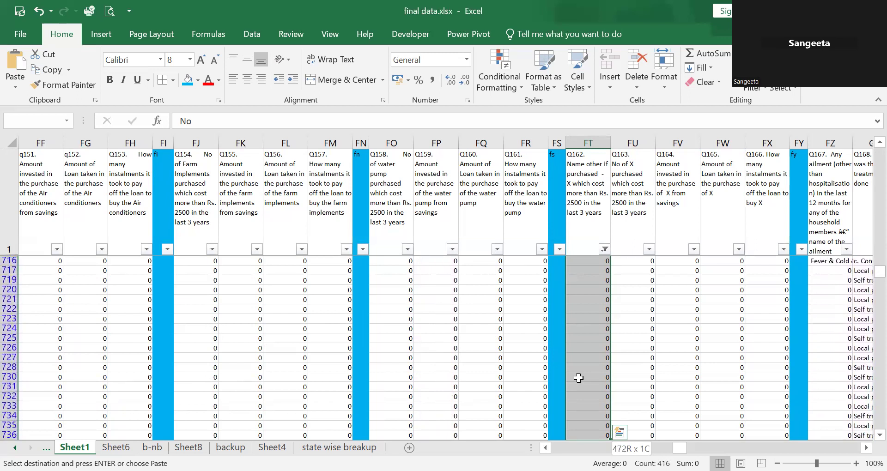
key(shift+Down)
key(shift+Down)
key(shift+Down)
key(shift+Down)
key(shift+Down)
key(shift+Down)
key(shift+Down)
key(shift+Down)
key(shift+Down)
key(shift+Down)
key(shift+Down)
key(shift+Down)
key(shift+Down)
key(shift+Down)
key(shift+Down)
key(shift+Down)
key(shift+Down)
key(shift+Down)
key(shift+Down)
key(shift+Down)
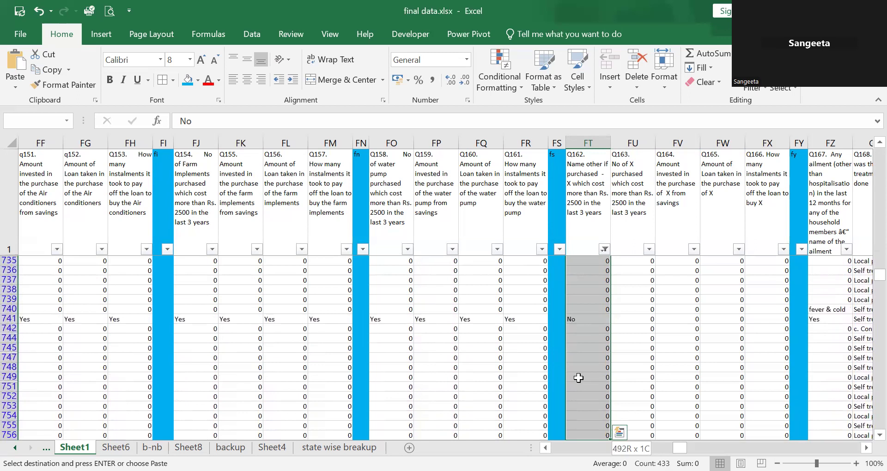
key(shift+Down)
key(shift+Down)
key(shift+Down)
key(shift+Down)
key(shift+Down)
key(shift+Down)
key(shift+Down)
key(shift+Down)
key(shift+Down)
key(shift+Down)
key(shift+Down)
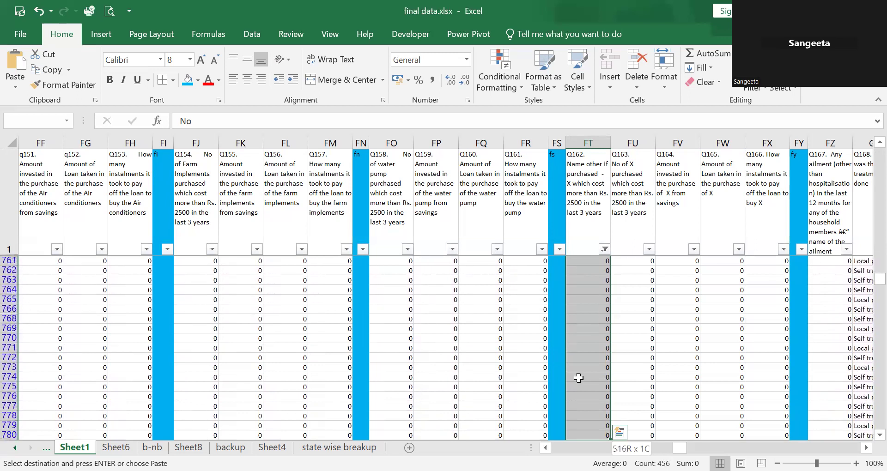
key(shift+Down)
key(shift+Down)
key(shift+Down)
key(shift+Down)
key(shift+Down)
key(shift+Down)
key(shift+Down)
key(shift+Down)
key(shift+Down)
key(shift+Down)
key(shift+Down)
key(shift+Down)
key(shift+Down)
key(shift+Down)
key(shift+Down)
key(shift+Down)
key(shift+Down)
key(shift+Down)
key(shift+Down)
key(shift+Down)
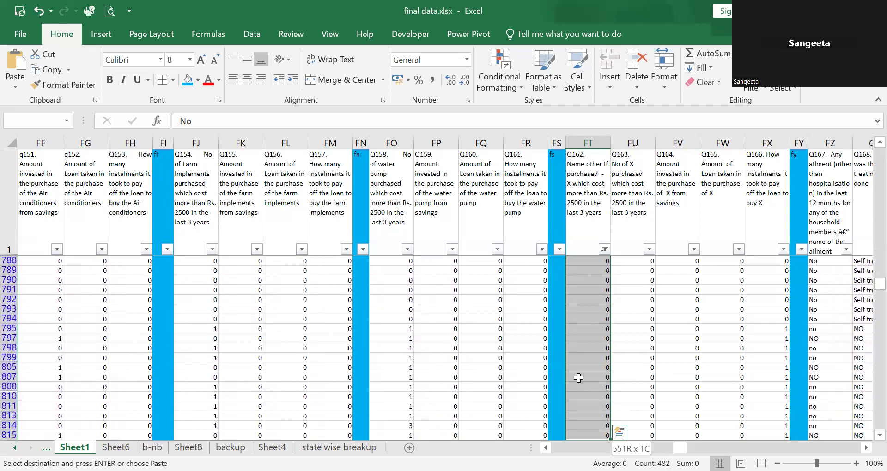
key(shift+Down)
key(shift+Down)
key(shift+Down)
key(shift+Down)
key(shift+Down)
key(shift+Down)
key(shift+Down)
key(shift+Down)
key(shift+Down)
key(shift+Down)
key(shift+Down)
key(shift+Down)
key(shift+Down)
key(shift+Down)
key(shift+Down)
key(shift+Down)
key(shift+Down)
key(shift+Down)
key(shift+Down)
key(shift+Down)
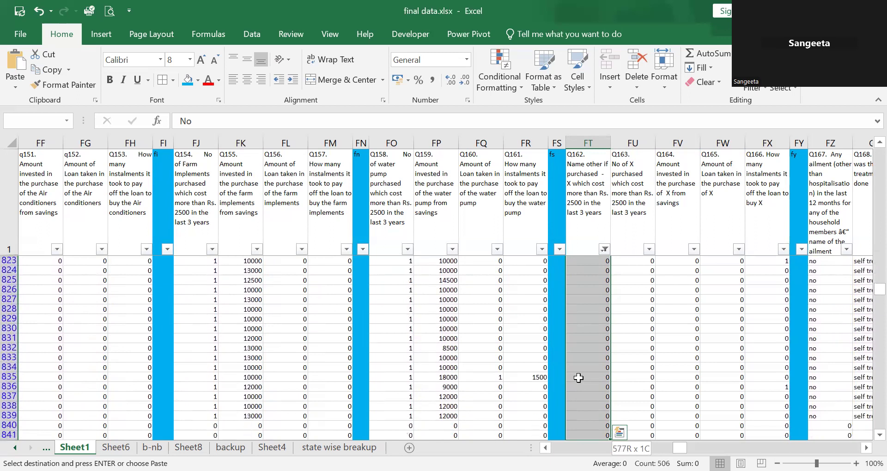
key(shift+Down)
key(shift+Down)
key(shift+Down)
key(shift+Down)
key(shift+Down)
key(shift+Down)
key(shift+Down)
key(shift+Down)
key(shift+Down)
key(shift+Down)
key(shift+Down)
key(shift+Down)
key(shift+Down)
key(shift+Down)
key(shift+Down)
key(shift+Down)
key(shift+Down)
key(shift+Down)
key(shift+Down)
key(shift+Down)
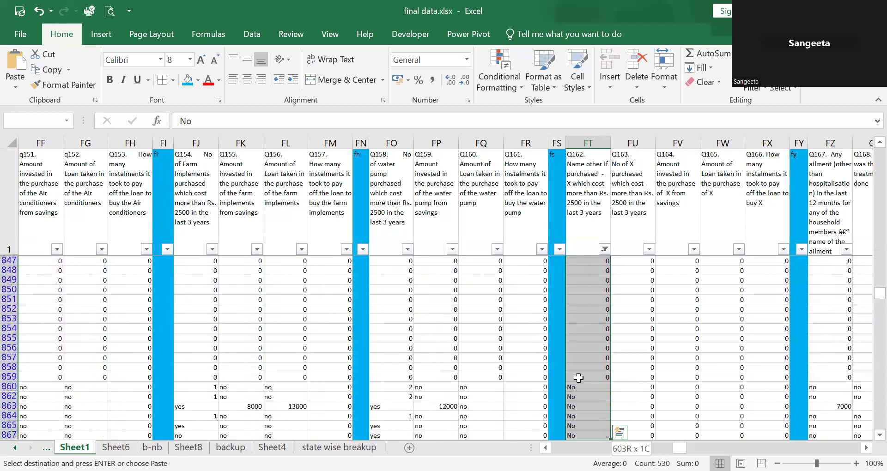
key(shift+Down)
key(shift+Down)
key(shift+Down)
key(shift+Down)
key(shift+Down)
key(shift+Down)
key(shift+Down)
key(shift+Down)
key(shift+Down)
key(shift+Down)
key(shift+Down)
key(shift+Down)
key(shift+Down)
key(shift+Down)
key(shift+Down)
key(shift+Down)
key(shift+Down)
key(shift+Down)
key(shift+Down)
key(shift+Down)
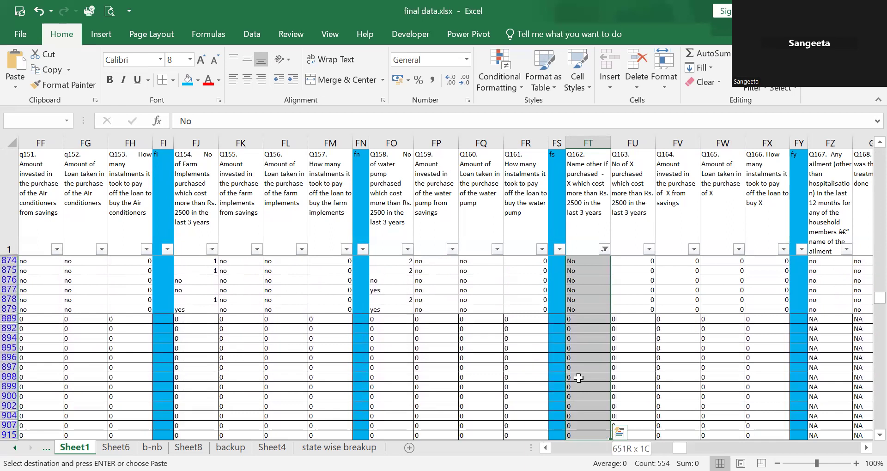
key(shift+Down)
key(shift+Down)
key(shift+Down)
key(shift+Down)
key(shift+Down)
key(shift+Down)
key(shift+Down)
key(shift+Down)
key(shift+Down)
key(shift+Down)
key(shift+Down)
key(shift+Down)
key(shift+Down)
key(shift+Down)
key(shift+Down)
key(shift+Down)
key(shift+Down)
key(shift+Down)
key(shift+Down)
key(shift+Down)
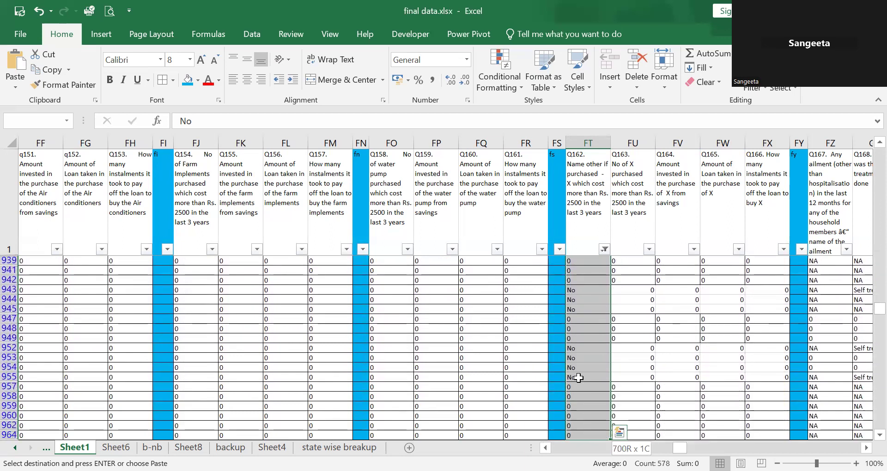
key(shift+Down)
key(shift+Down)
key(shift+Down)
key(shift+Down)
key(shift+Down)
key(shift+Down)
key(shift+Down)
key(shift+Down)
key(shift+Down)
key(shift+Down)
key(shift+Down)
key(shift+Down)
key(shift+Down)
key(shift+Down)
key(shift+Down)
key(shift+Down)
key(shift+Down)
key(shift+Down)
key(shift+Down)
key(shift+Down)
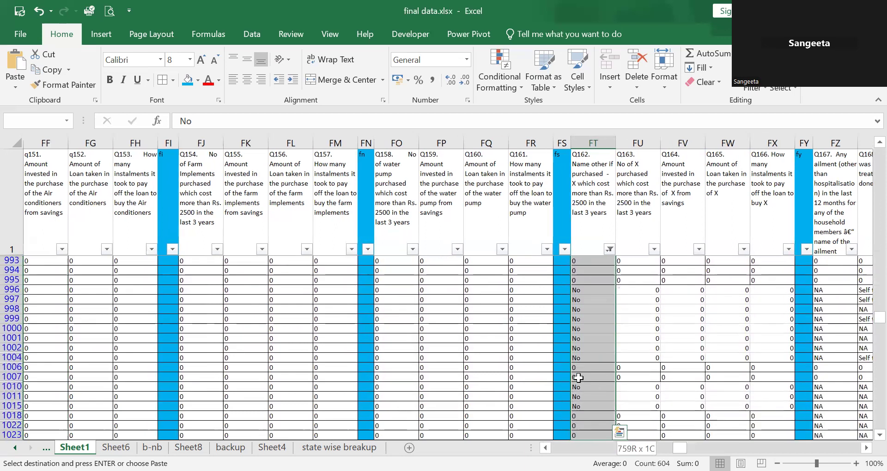
key(shift+Down)
key(shift+Down)
key(shift+Down)
key(shift+Down)
key(shift+Down)
key(shift+Down)
key(shift+Down)
key(shift+Down)
key(shift+Down)
key(shift+Down)
key(shift+Down)
key(shift+Down)
key(shift+Down)
key(shift+Down)
key(shift+Down)
key(shift+Down)
key(shift+Down)
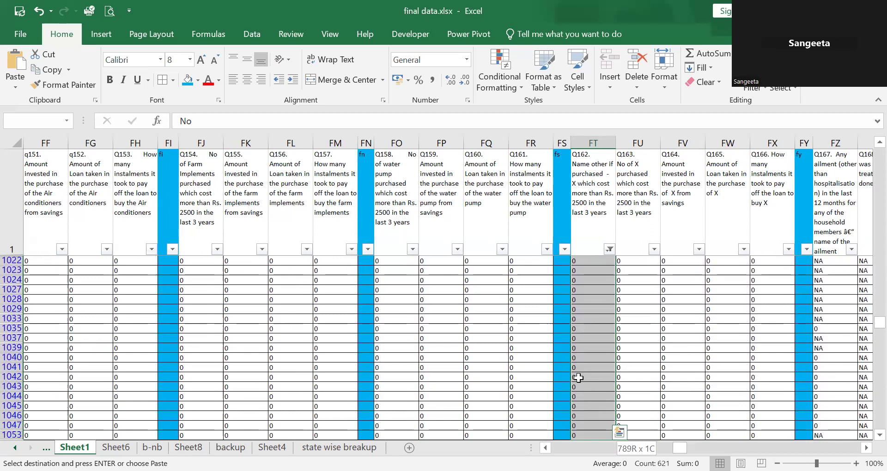
key(shift+Down)
key(shift+Down)
key(shift+Down)
key(shift+Down)
key(shift+Down)
key(shift+Down)
key(shift+Down)
key(shift+Down)
key(shift+Down)
key(shift+Down)
key(shift+Down)
key(shift+Down)
key(shift+Down)
key(shift+Down)
key(shift+Down)
key(shift+Down)
key(shift+Down)
key(shift+Down)
key(shift+Down)
key(shift+Down)
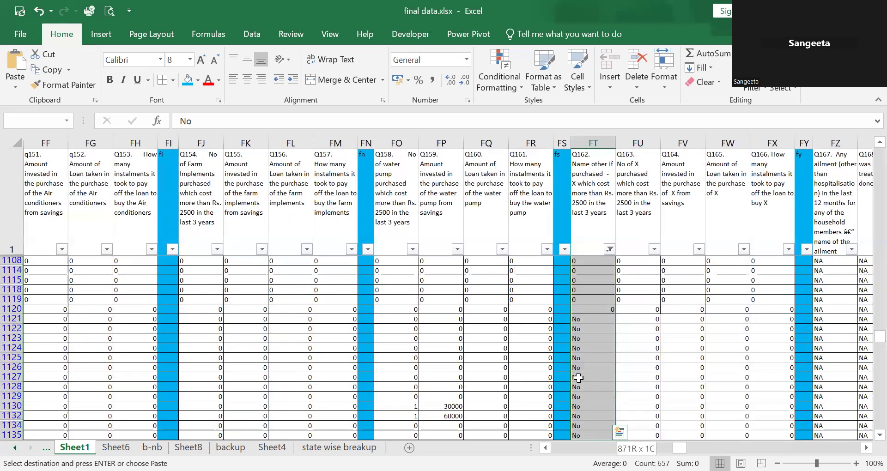
key(shift+Down)
key(shift+Down)
key(shift+Down)
key(shift+Down)
key(shift+Down)
key(shift+Down)
key(shift+Down)
key(shift+Down)
key(shift+Down)
key(shift+Down)
key(shift+Down)
key(shift+Down)
key(shift+Down)
key(shift+Down)
key(shift+Down)
key(shift+Down)
key(shift+Down)
key(shift+Down)
key(shift+Down)
key(shift+Down)
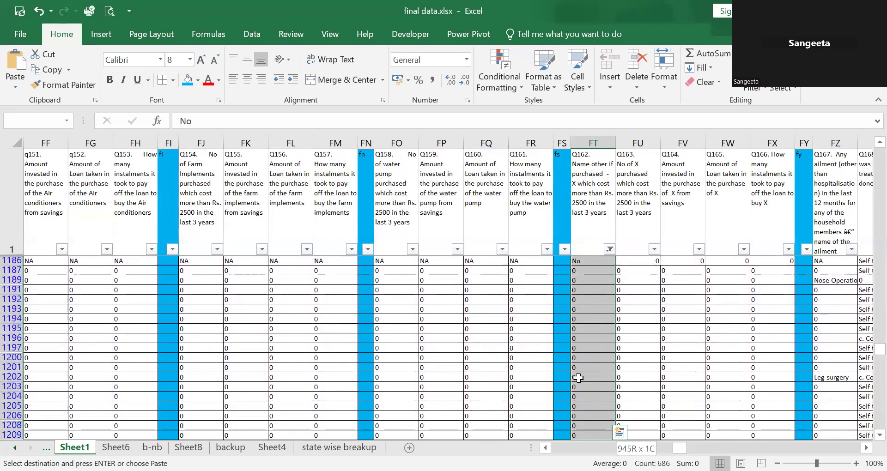
key(shift+Down)
key(shift+Down)
key(shift+Down)
key(shift+Down)
key(shift+Down)
key(shift+Down)
key(shift+Down)
key(shift+Down)
key(shift+Down)
key(shift+Down)
key(shift+Down)
key(shift+Down)
key(shift+Down)
key(shift+Down)
key(shift+Down)
key(shift+Down)
key(shift+Down)
key(shift+Down)
key(shift+Down)
key(shift+Down)
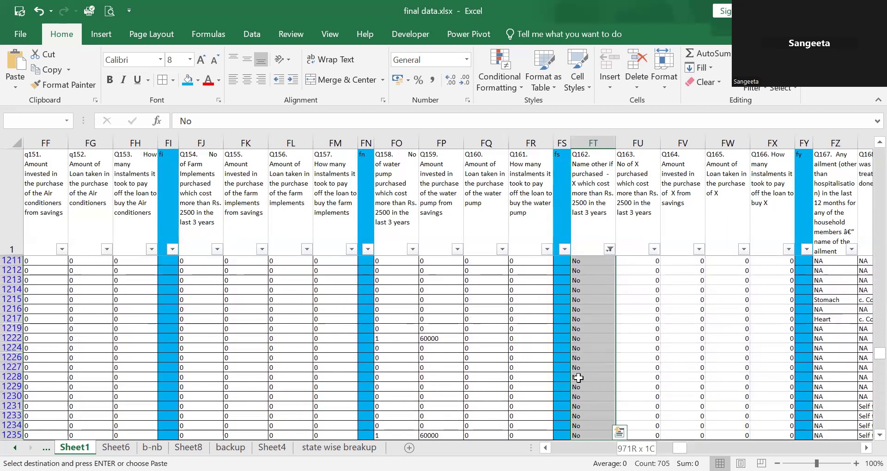
key(shift+Down)
key(shift+Down)
key(shift+Down)
key(shift+Down)
key(shift+Down)
key(shift+Down)
key(shift+Down)
key(shift+Down)
key(shift+Down)
key(shift+Down)
key(shift+Down)
key(shift+Down)
key(shift+Down)
key(shift+Down)
key(shift+Down)
key(shift+Down)
key(shift+Down)
key(shift+Down)
key(shift+Down)
key(shift+Down)
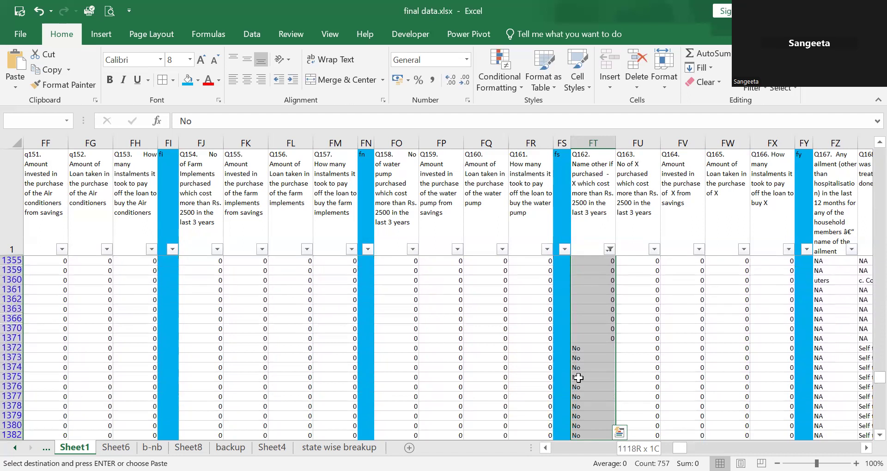
key(shift+Down)
key(shift+Down)
key(shift+Down)
key(shift+Down)
key(shift+Down)
key(shift+Down)
key(shift+Down)
key(shift+Down)
key(shift+Down)
key(shift+Down)
key(shift+Down)
key(shift+Down)
key(shift+Down)
key(shift+Down)
key(shift+Down)
key(shift+Down)
key(shift+Down)
key(shift+Down)
key(shift+Down)
key(shift+Down)
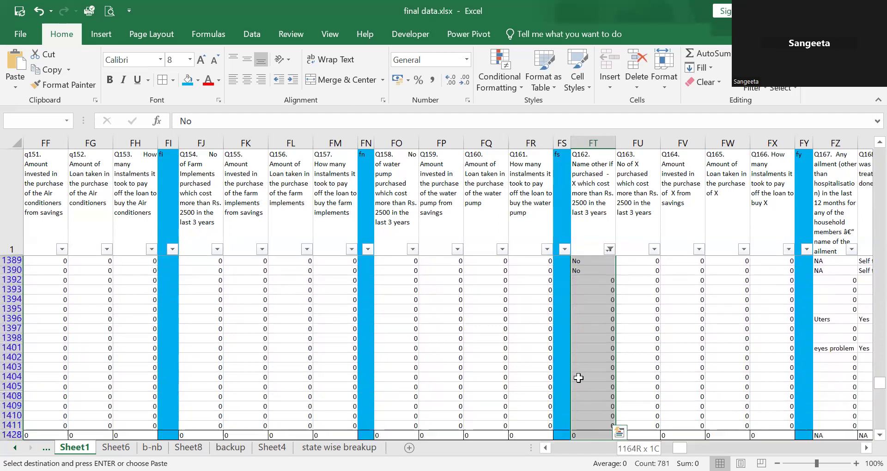
key(shift+Down)
key(shift+Down)
key(shift+Down)
key(shift+Down)
key(shift+Down)
key(shift+Down)
key(shift+Down)
key(shift+Down)
key(shift+Down)
key(shift+Down)
key(shift+Down)
key(shift+Down)
key(shift+Down)
key(shift+Down)
key(shift+Down)
key(shift+Down)
key(shift+Down)
key(shift+Down)
key(shift+Down)
key(shift+Down)
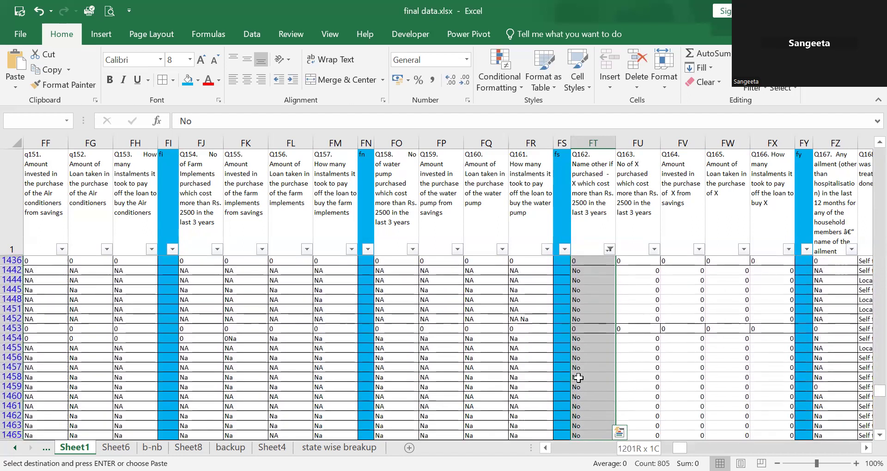
key(shift+Down)
key(shift+Down)
key(shift+Down)
key(shift+Down)
key(shift+Down)
key(shift+Down)
key(shift+Down)
key(shift+Down)
key(shift+Down)
key(shift+Down)
key(shift+Down)
key(shift+Down)
key(shift+Down)
key(shift+Down)
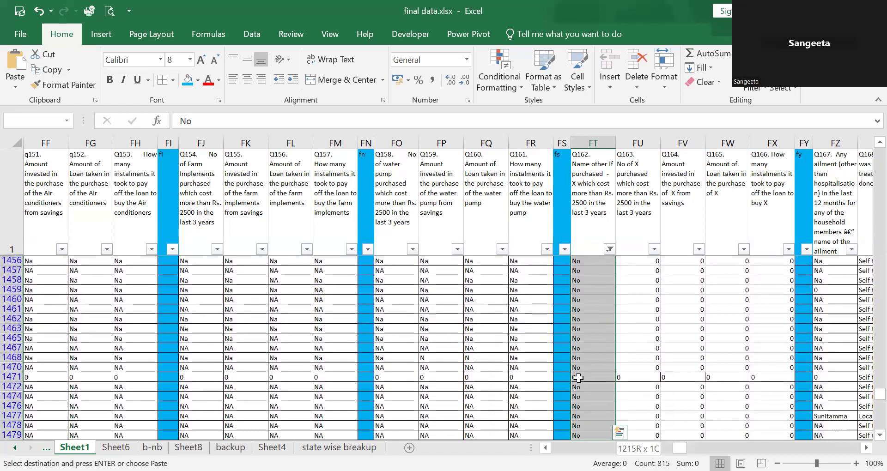
key(ctrl+shift+Down)
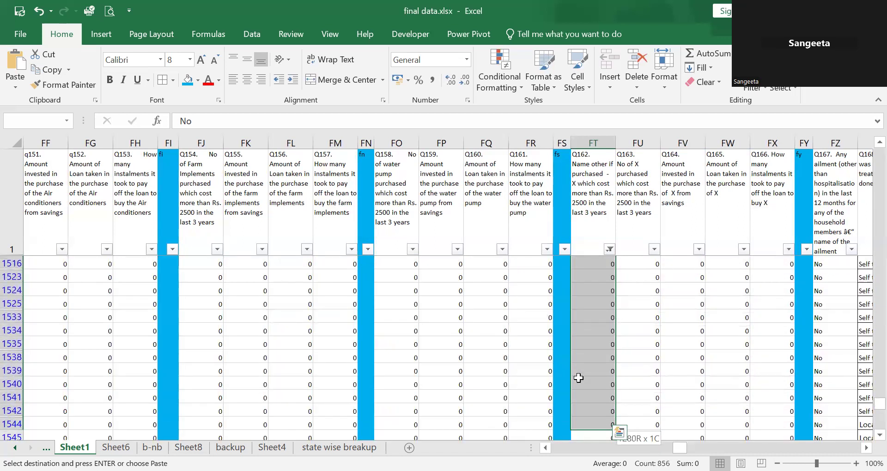
key(shift+Down)
key(shift+Down)
key(shift+Down)
key(shift+Down)
key(shift+Down)
key(shift+Down)
key(shift+Down)
key(shift+Down)
key(shift+Down)
key(shift+Down)
key(shift+Down)
key(shift+Down)
key(shift+Down)
key(shift+Down)
key(shift+Down)
key(shift+Down)
key(shift+Down)
key(shift+Down)
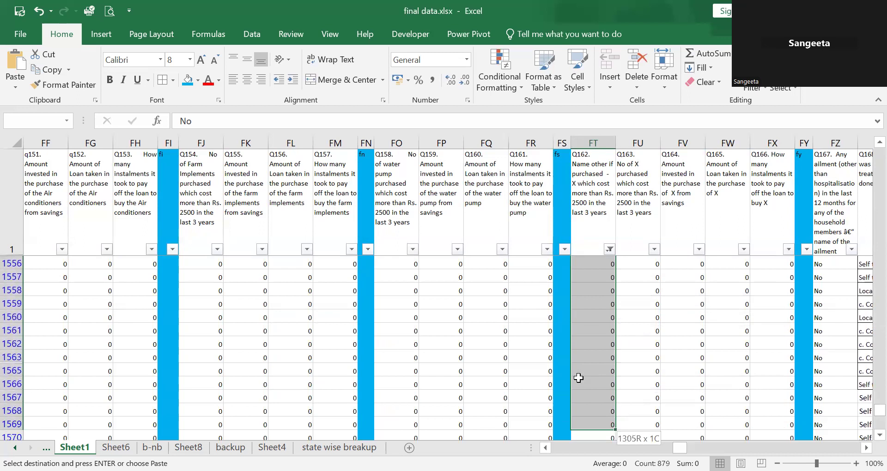
key(shift+Down)
key(shift+Down)
key(shift+Down)
key(shift+Down)
key(shift+Down)
key(shift+Down)
key(shift+Down)
key(shift+Down)
key(shift+Down)
key(shift+Down)
key(shift+Down)
key(shift+Down)
key(shift+Down)
key(shift+Down)
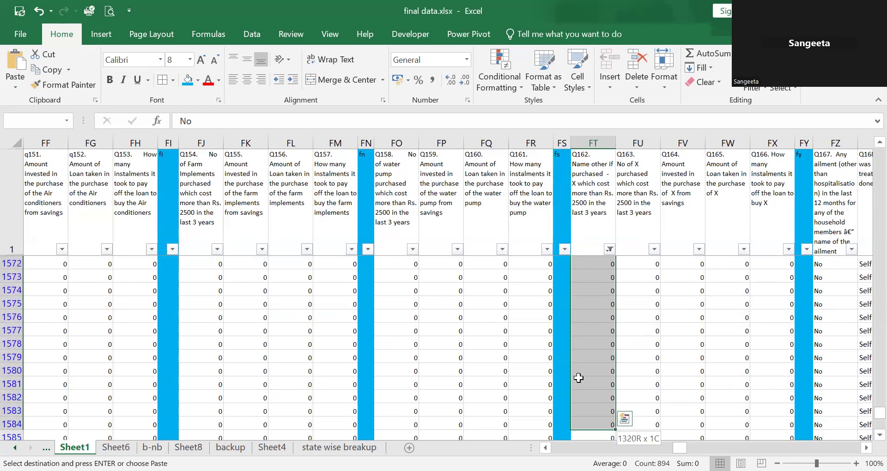
key(shift+Down)
key(shift+Down)
key(shift+Down)
key(shift+Down)
key(shift+Down)
key(shift+Down)
key(shift+Down)
key(shift+Down)
key(shift+Down)
key(shift+Down)
key(shift+Down)
key(shift+Down)
key(shift+Down)
key(shift+Down)
key(shift+Down)
key(shift+Down)
key(shift+Down)
key(shift+Down)
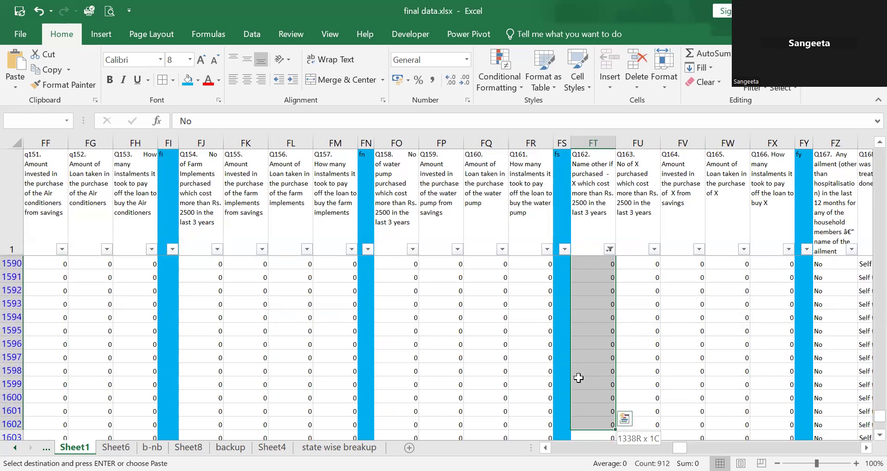
key(shift+Down)
key(shift+Down)
key(shift+Down)
key(shift+Down)
key(shift+Down)
key(shift+Down)
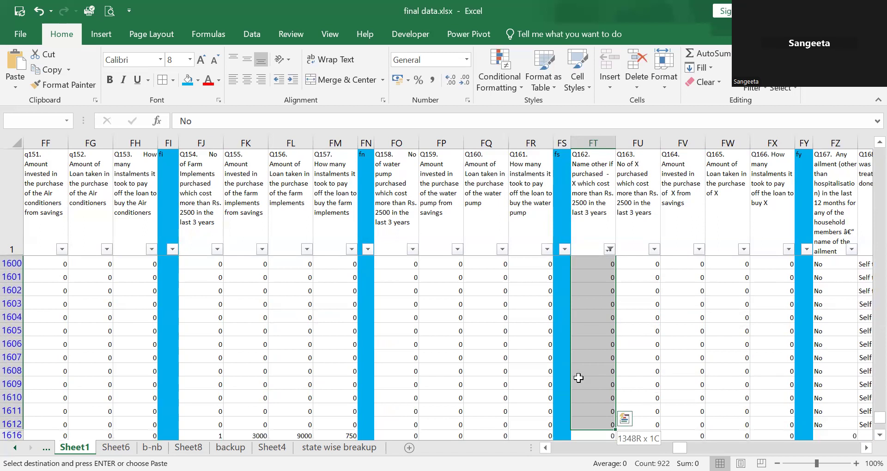
key(shift+Down)
key(shift+Down)
key(shift+Down)
key(shift+Down)
key(shift+Down)
key(shift+Down)
key(shift+Down)
key(shift+Down)
key(shift+Down)
key(shift+Down)
key(shift+Down)
key(shift+Down)
key(shift+Down)
key(shift+Down)
key(shift+Down)
key(shift+Down)
key(shift+Down)
key(shift+Down)
key(shift+Down)
key(shift+Down)
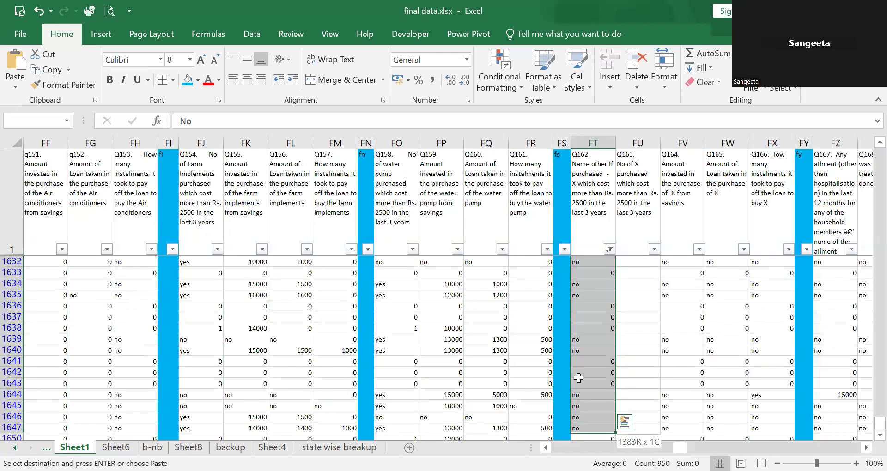
key(shift+Down)
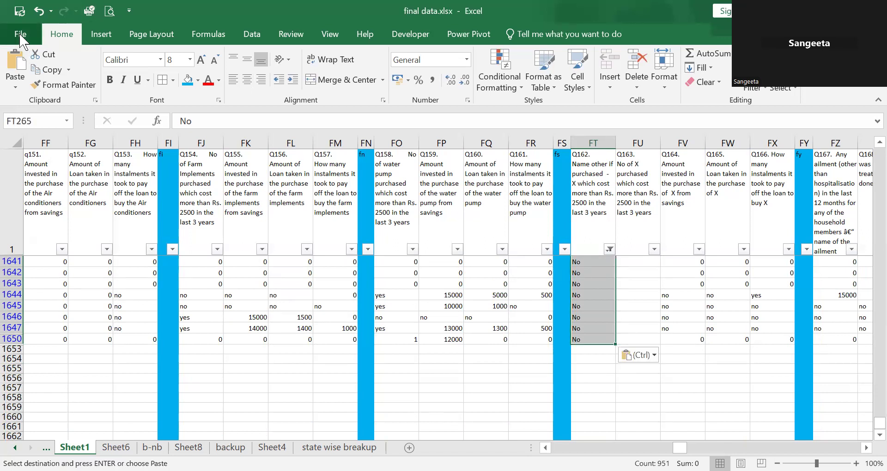
click(21, 36)
Save the workbook and enter Home equipment as row 262's Q162 item.
click(23, 122)
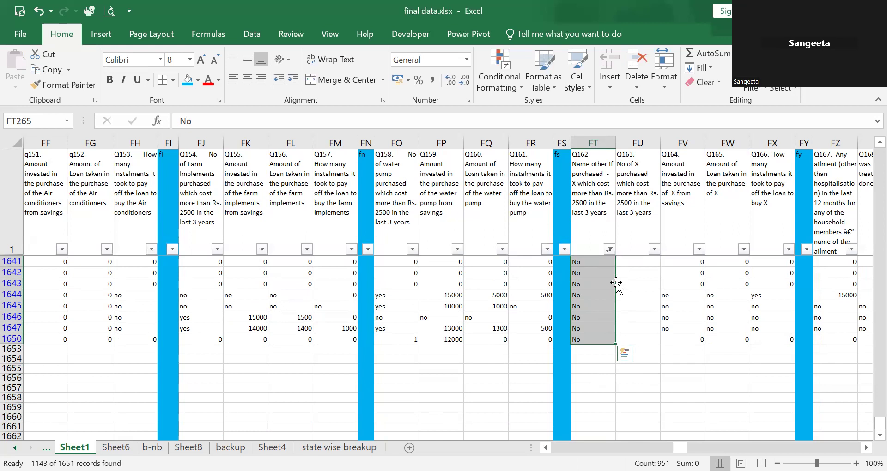
key(ctrl+Up)
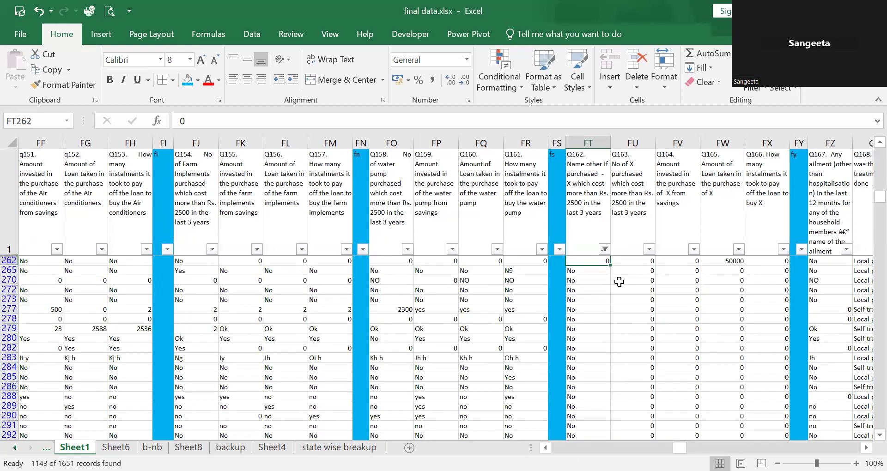
scroll(619, 281, up, 1)
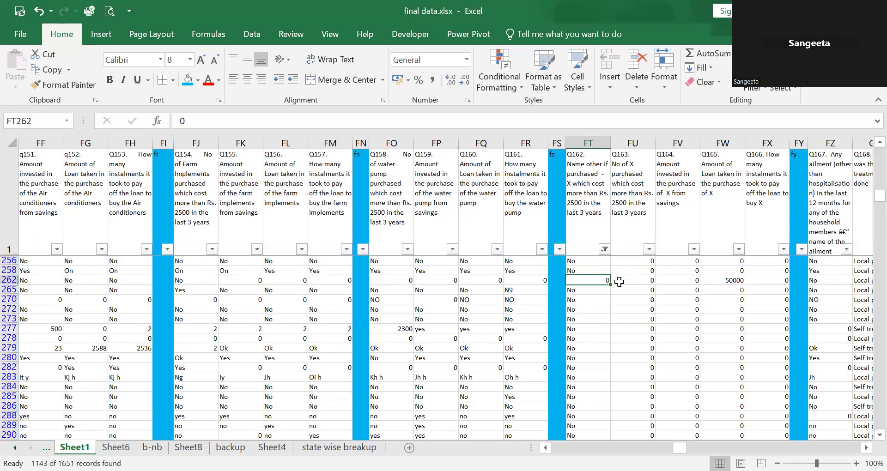
text(Ho)
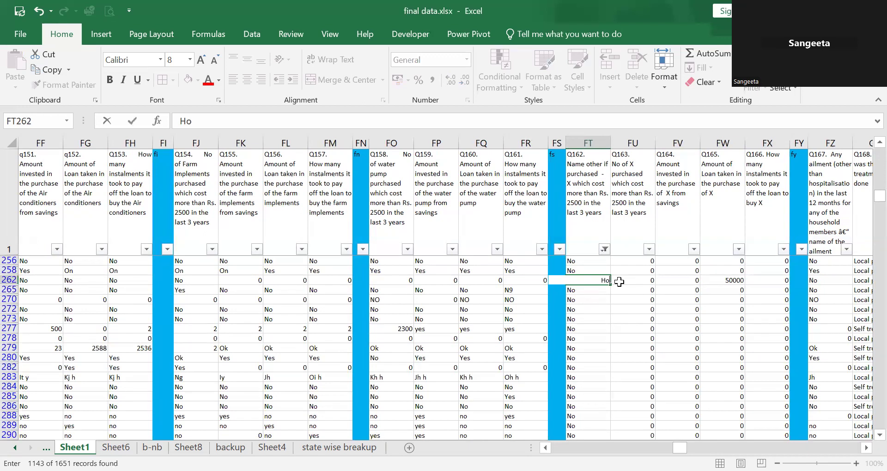
text(,me  equipm)
key(Return)
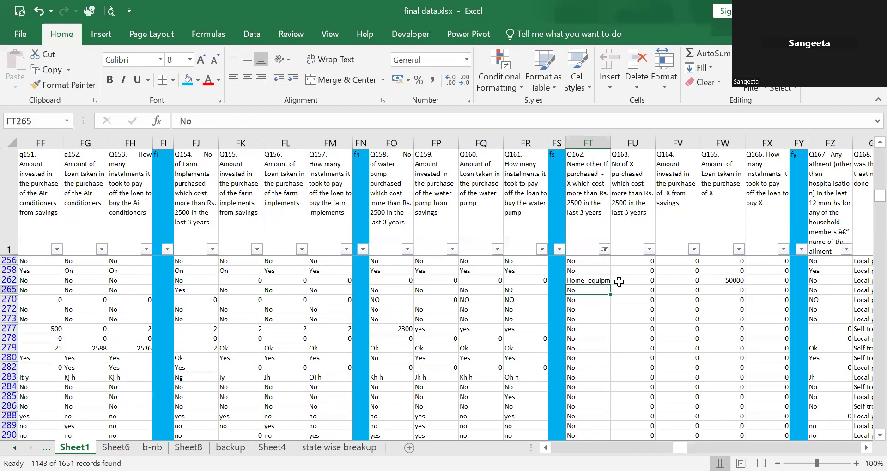
Give row 262 a Q163 count of 1 and 24 instalments in Q166.
click(619, 282)
text(1)
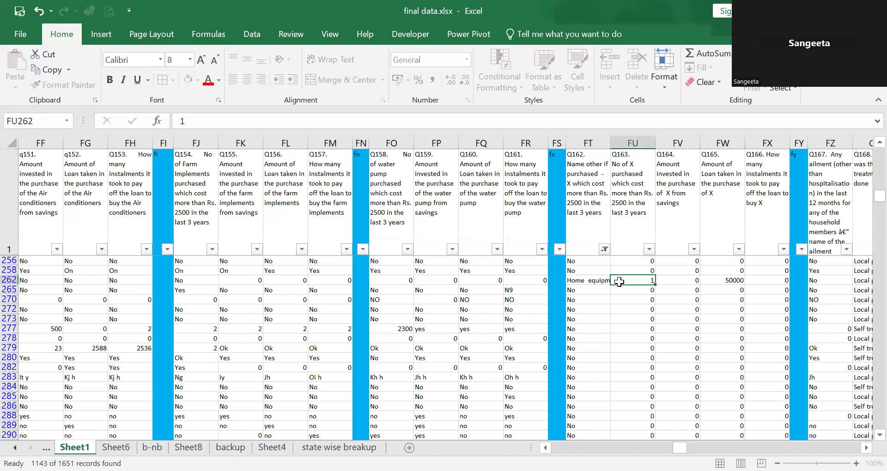
key(Tab)
key(Tab)
key(Tab)
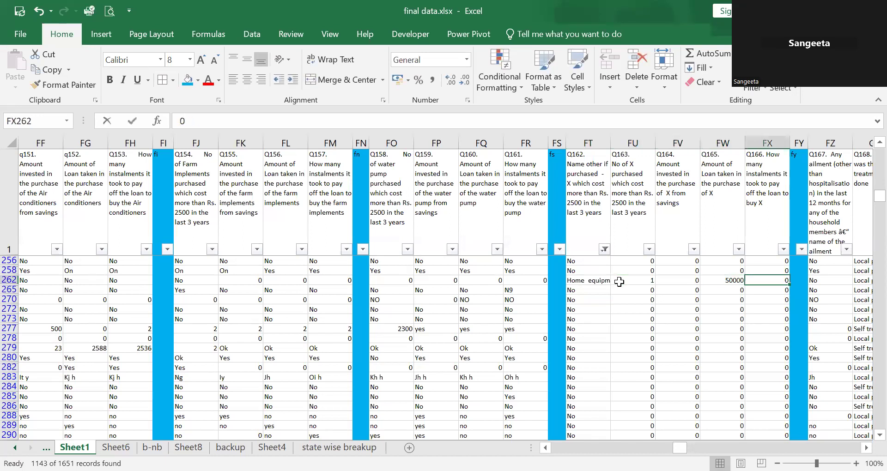
text(24)
key(Return)
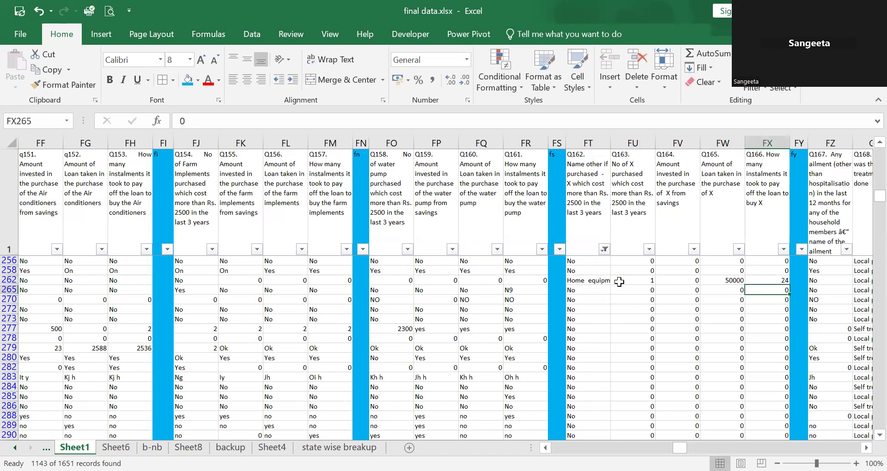
key(Up)
key(Up)
key(Up)
key(Up)
key(Up)
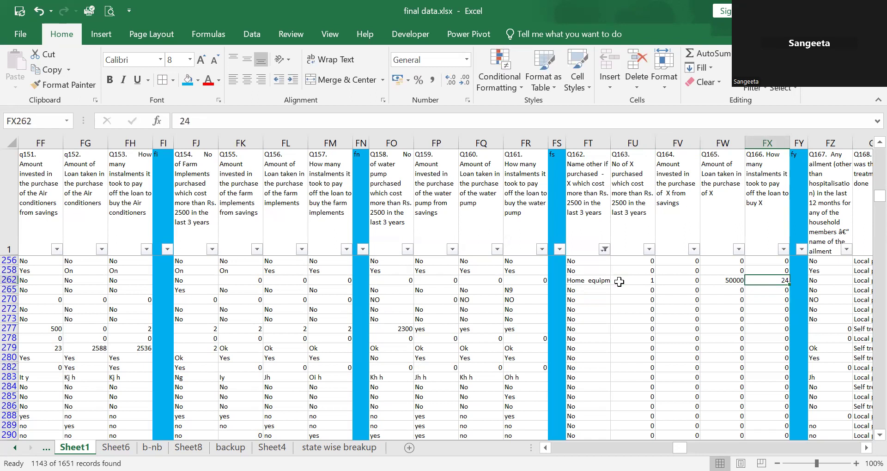
key(Up)
key(Up)
key(Up)
key(Up)
key(Up)
key(Up)
key(Up)
key(Up)
key(Up)
key(Up)
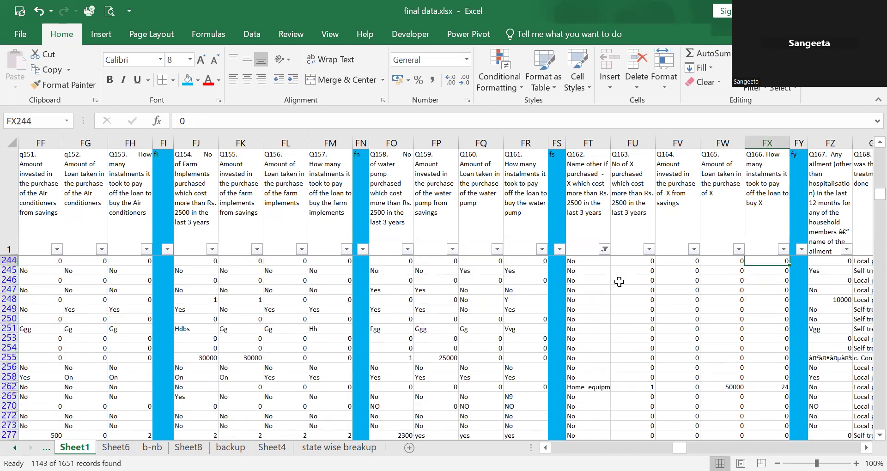
Reapply the Q162 filter with only the No value checked.
click(605, 249)
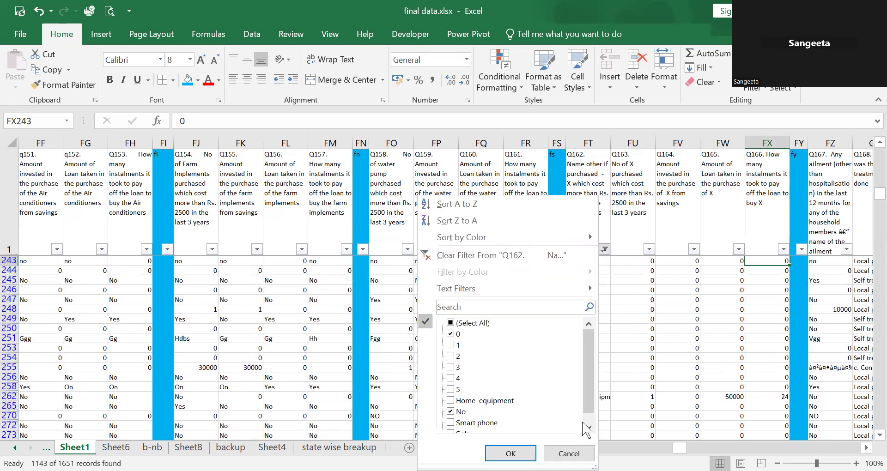
click(454, 413)
click(452, 411)
click(510, 453)
Copy the existing No and paste it over the zero Q162 cells in rows 3–29.
click(602, 270)
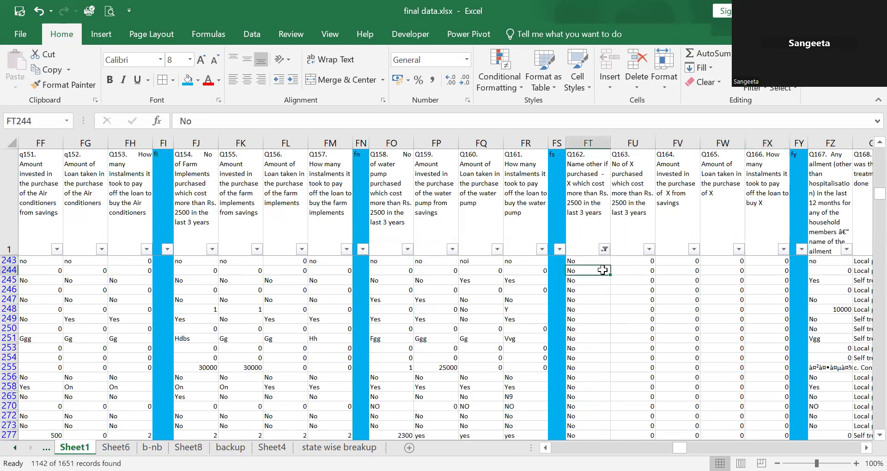
key(Up)
key(Up)
key(Up)
key(Up)
key(Up)
key(Up)
key(Up)
key(Up)
key(Up)
key(Up)
key(Up)
key(Up)
key(Up)
key(Up)
key(Up)
key(Up)
key(Up)
key(Up)
key(Up)
key(Up)
key(Up)
key(Up)
key(Up)
key(Up)
key(Up)
key(Up)
key(Up)
key(Up)
key(Up)
key(Up)
key(Up)
key(Up)
key(Up)
key(Up)
key(Up)
key(Up)
key(Up)
key(Up)
key(Up)
key(Up)
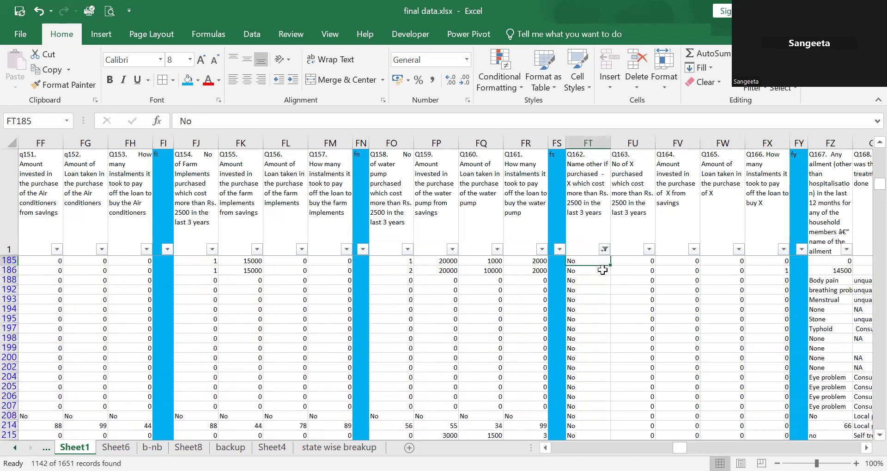
key(Up)
key(Up)
key(Up)
key(Up)
key(Up)
key(Up)
key(Up)
key(Up)
key(Up)
key(Up)
key(Up)
key(Up)
key(Up)
key(Up)
key(Up)
key(Up)
key(Up)
key(Up)
key(Up)
key(Up)
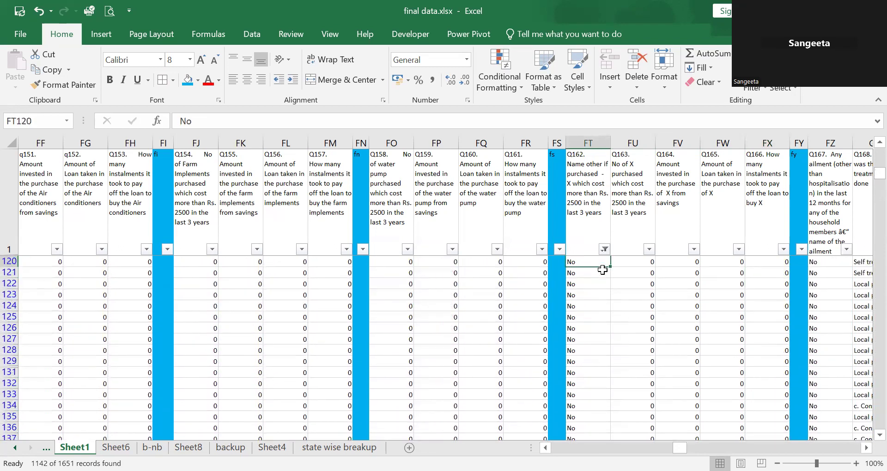
key(Up)
key(Up)
key(Up)
key(Up)
key(Up)
key(Up)
key(Up)
key(Up)
key(Up)
key(Up)
key(Up)
key(Up)
key(Up)
key(Up)
key(Up)
key(Up)
key(Up)
key(Up)
key(Up)
key(Up)
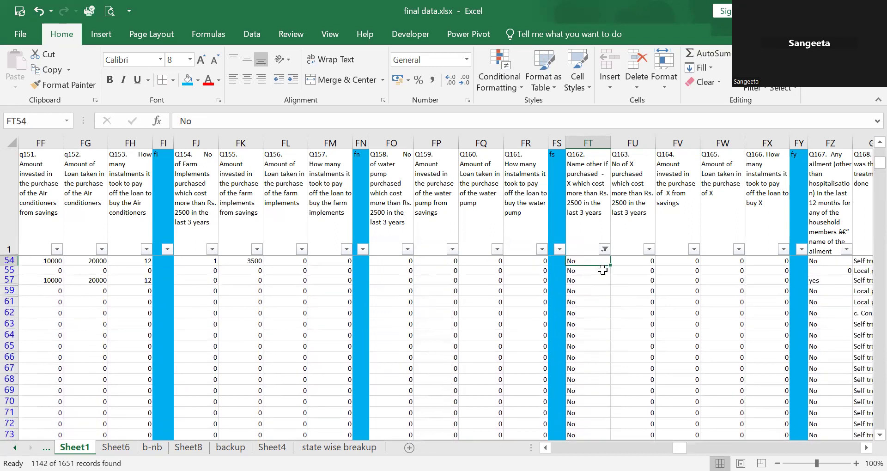
key(Down)
key(Down)
key(Down)
key(Down)
key(Down)
key(Down)
key(Down)
key(Down)
key(Down)
key(Down)
key(Down)
key(Down)
key(Down)
key(Down)
key(Down)
key(Down)
key(Down)
key(Down)
key(Down)
key(Down)
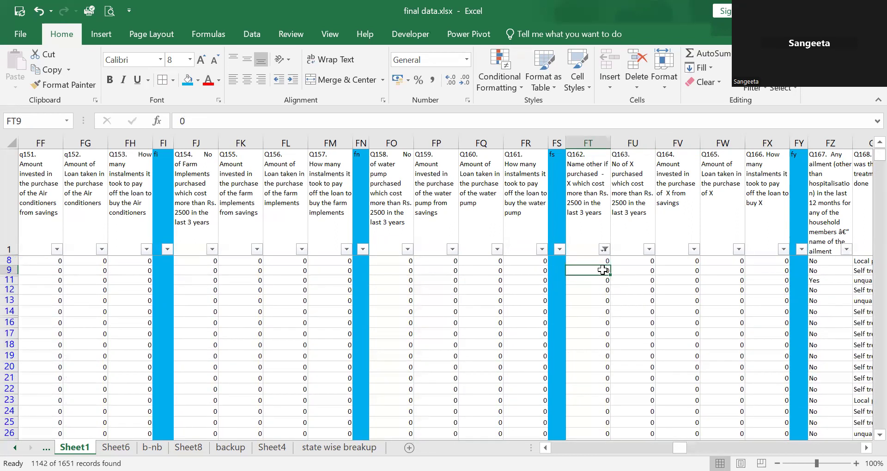
key(Up)
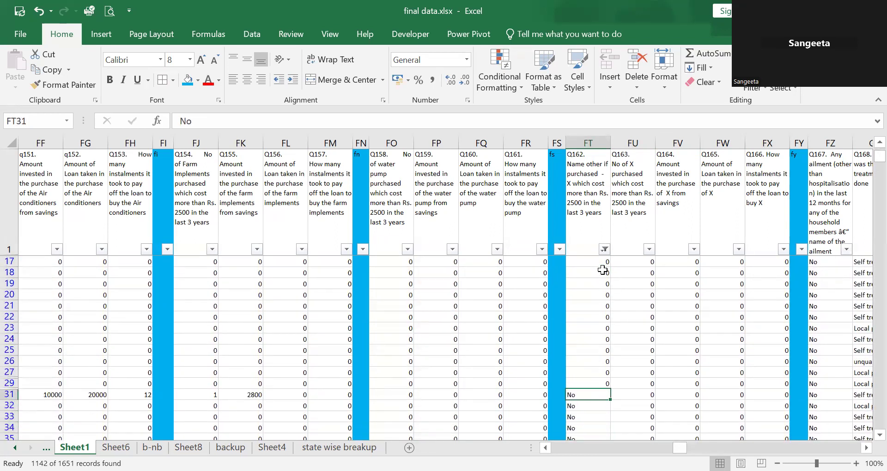
key(ctrl+c)
key(Up)
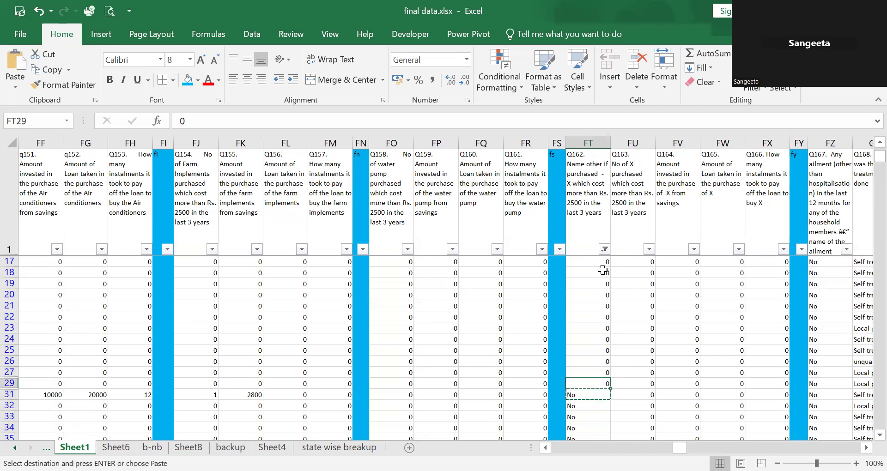
key(shift+Up)
key(shift+Up)
key(shift+Up)
key(shift+Up)
key(shift+Up)
key(shift+Up)
key(shift+Up)
key(shift+Up)
key(shift+Up)
key(shift+Up)
key(shift+Up)
key(shift+Up)
key(shift+Up)
key(shift+Up)
key(shift+Up)
key(shift+Up)
key(shift+Up)
key(shift+Up)
key(shift+Up)
key(shift+Up)
key(shift+Up)
key(shift+Up)
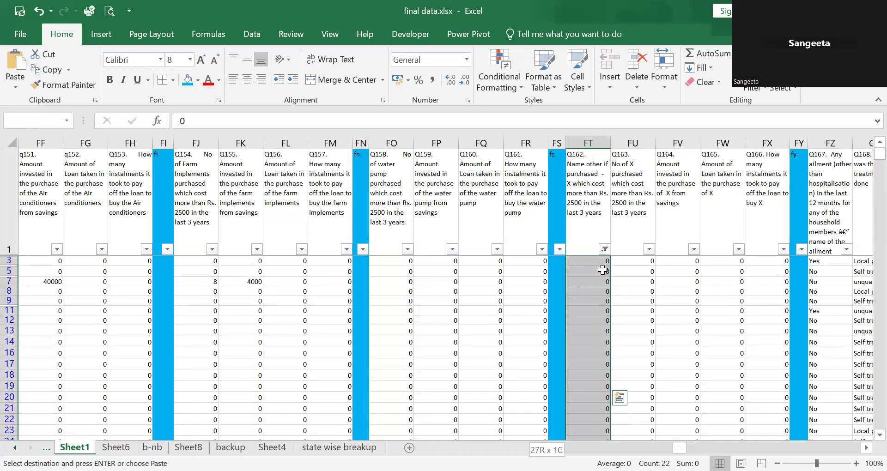
key(ctrl+v)
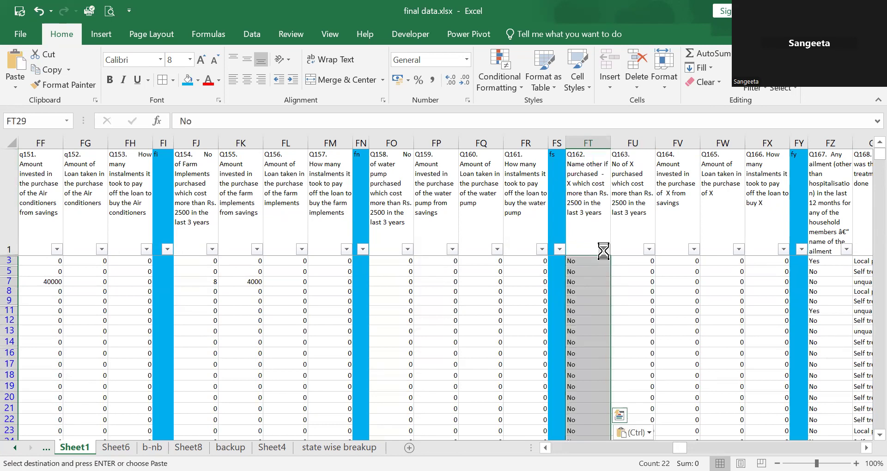
Filter Q162 to Smart phone and Sofa, leaving rows 268, 1131, 1221 and 1299.
click(604, 249)
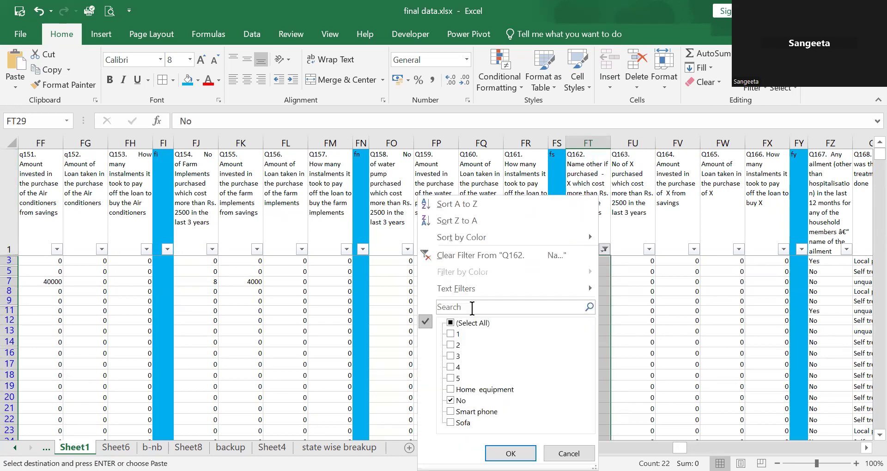
click(451, 402)
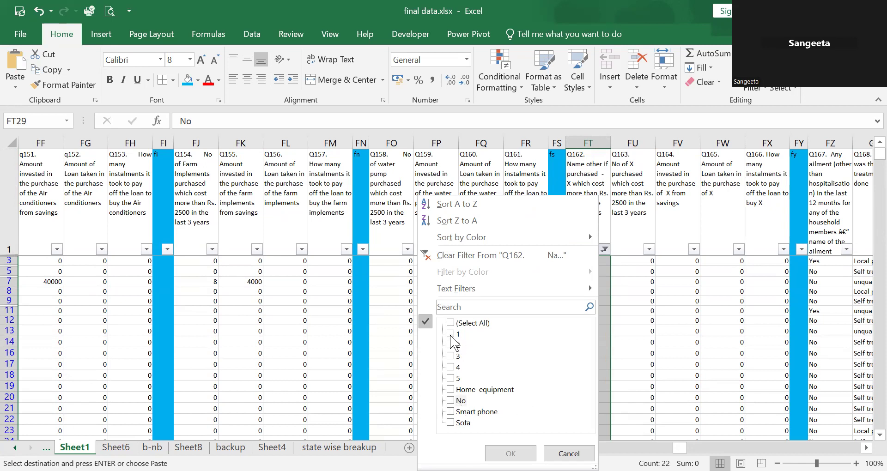
click(451, 390)
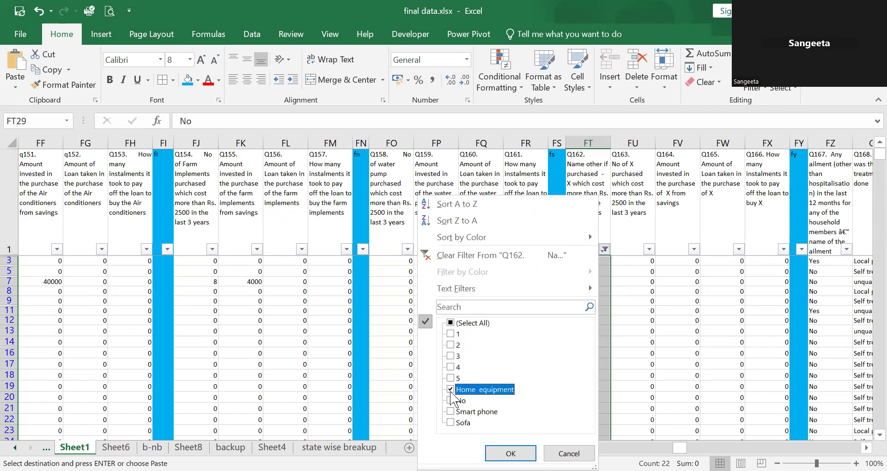
click(450, 390)
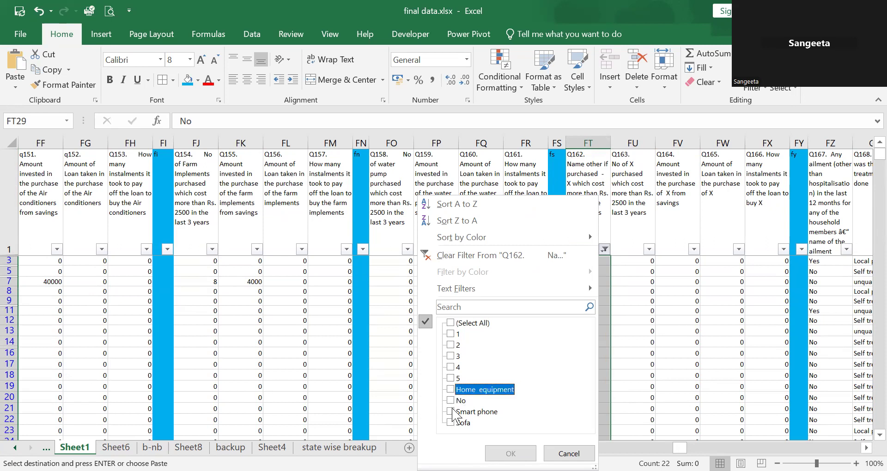
click(451, 412)
click(451, 423)
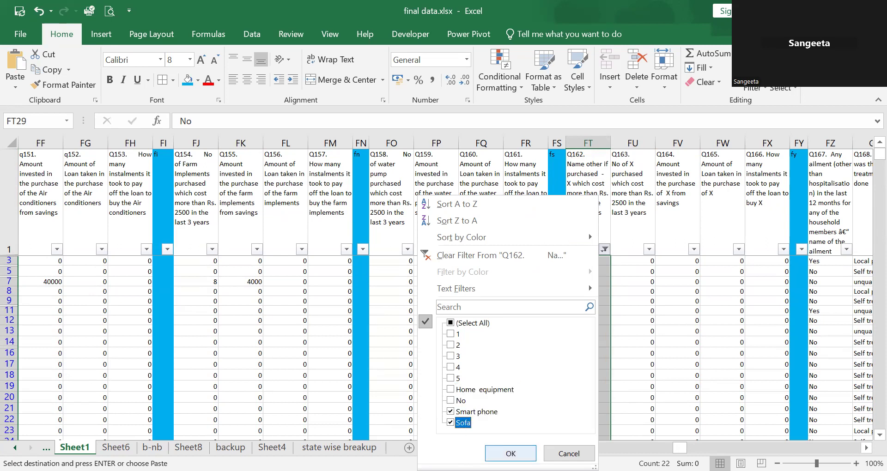
click(511, 454)
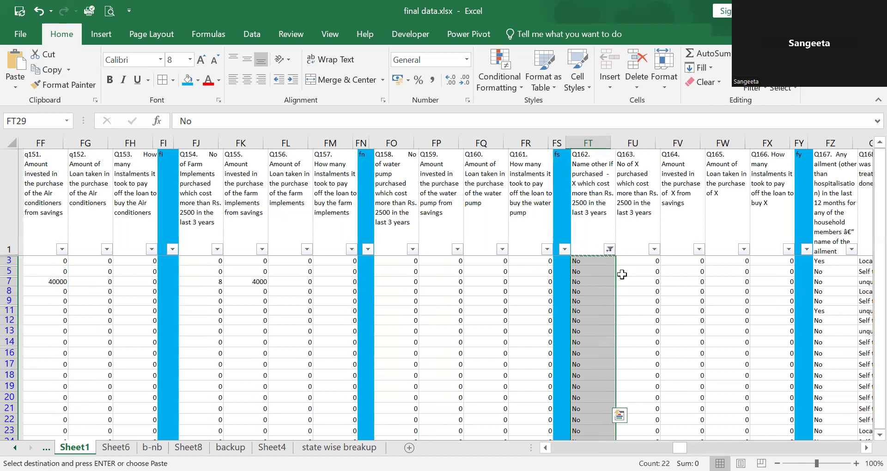
click(630, 260)
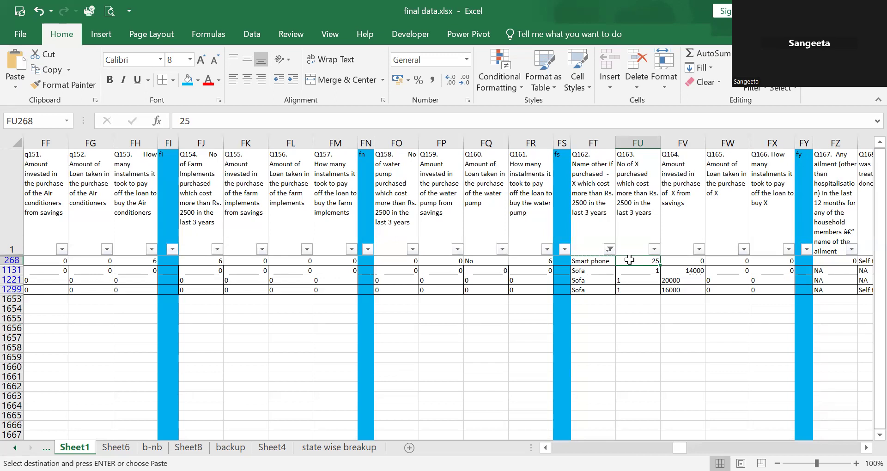
Set row 268's Smart phone count to 2 in Q163 and amount to 7000 in Q164.
text(2)
key(Tab)
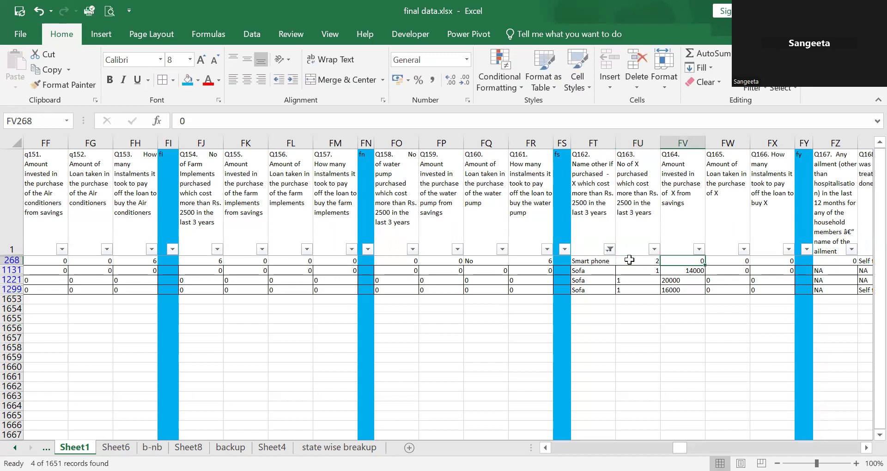
text(7)
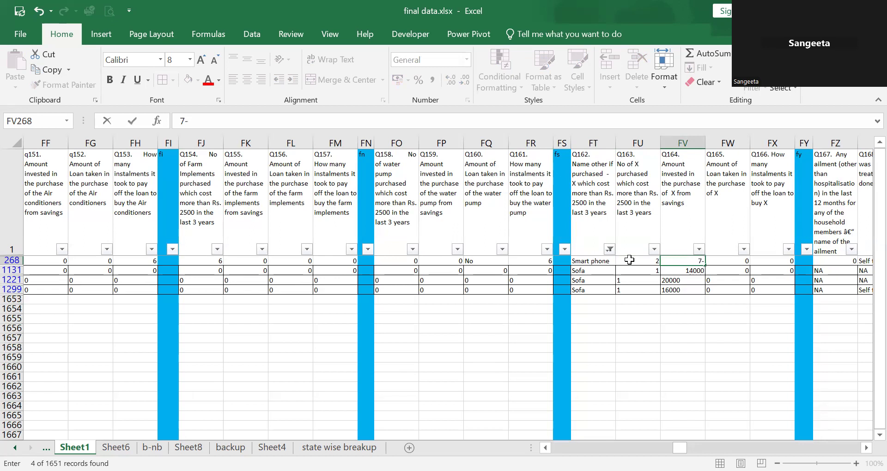
text(000)
key(Return)
key(Return)
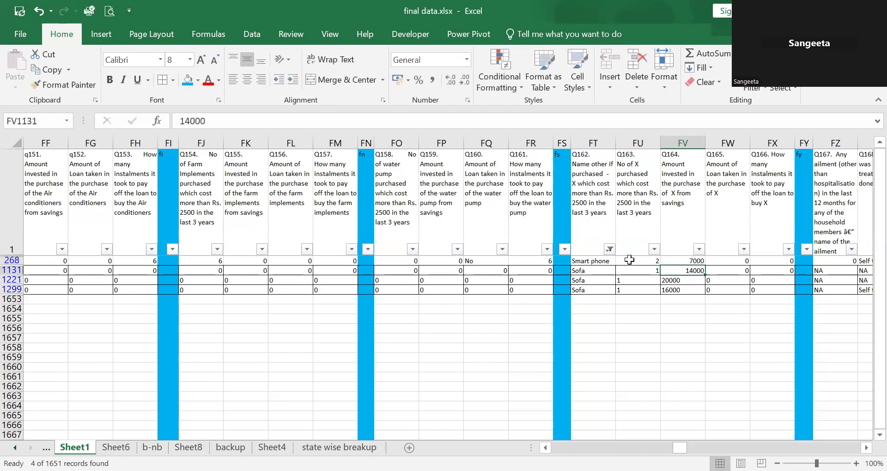
key(Tab)
key(Tab)
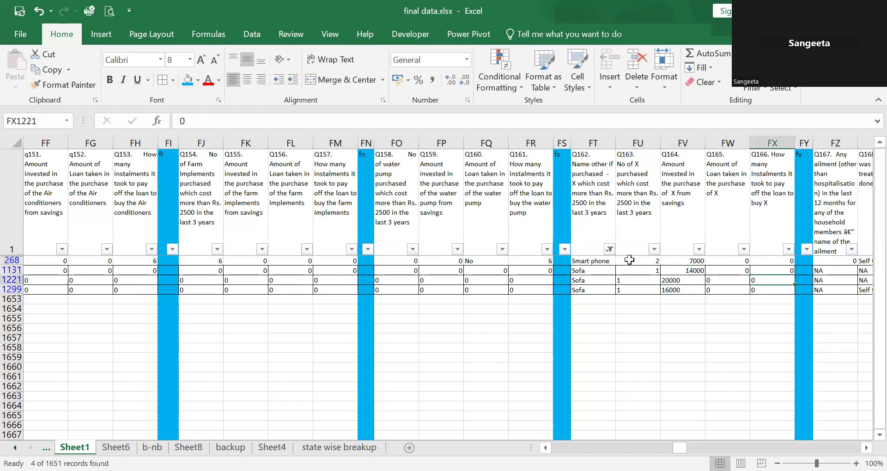
key(Return)
Switch the Q162 filter from Smart phone and Sofa to the values 1 through 5.
click(609, 249)
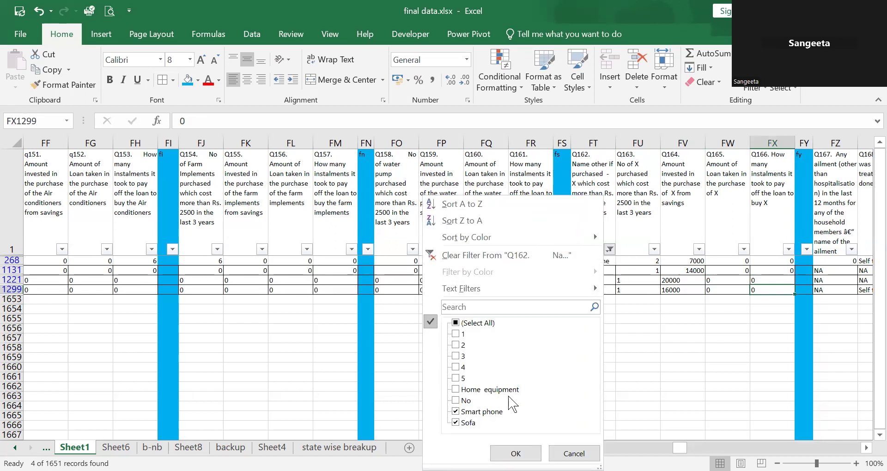
click(456, 412)
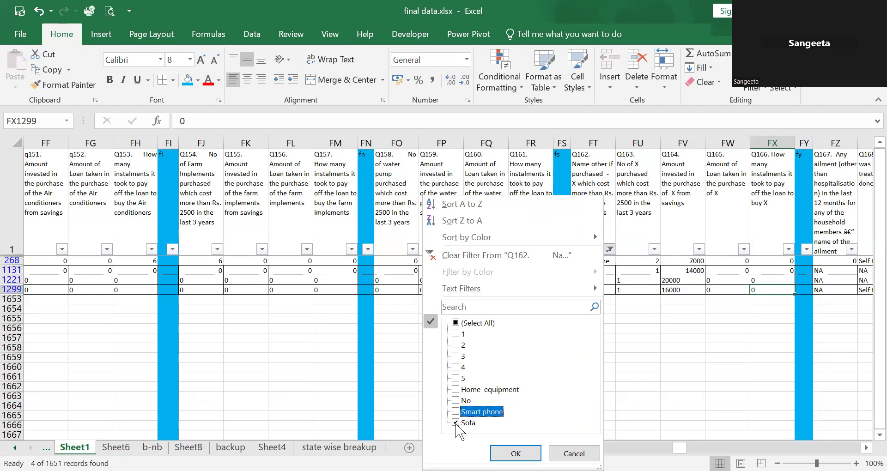
click(456, 423)
click(456, 334)
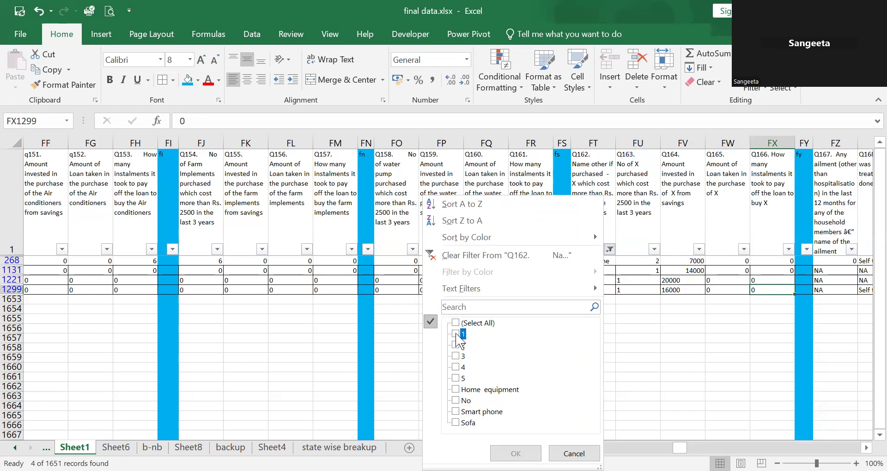
click(456, 345)
click(457, 356)
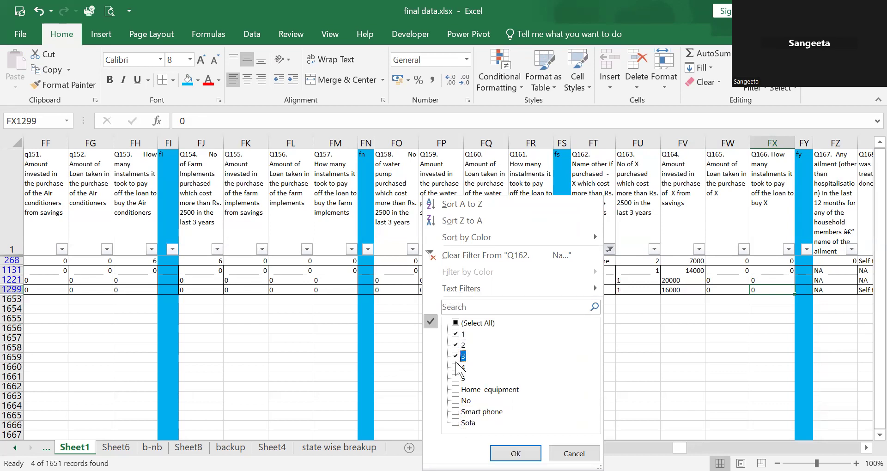
click(456, 367)
click(456, 378)
click(514, 454)
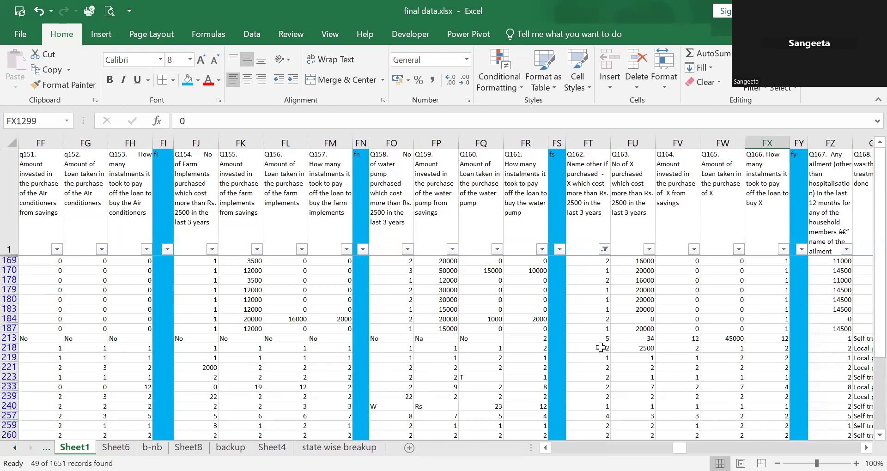
Review the 49 filtered numeric Q162 entries.
click(596, 290)
key(Down)
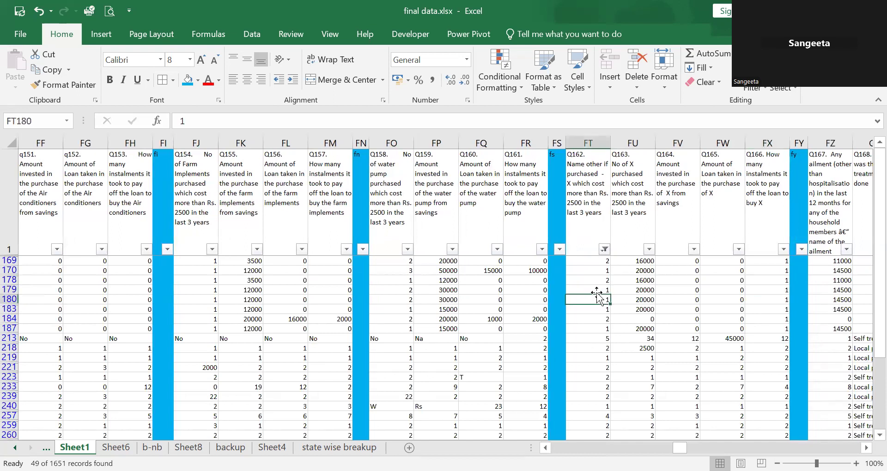
key(Up)
key(Down)
key(Down)
key(Down)
key(Down)
key(Down)
key(Down)
key(Down)
key(Down)
key(Down)
key(Down)
key(Down)
key(Down)
key(Down)
key(Down)
key(Down)
key(Down)
key(Down)
key(Down)
key(Down)
key(Down)
key(Down)
key(Down)
key(Down)
key(Down)
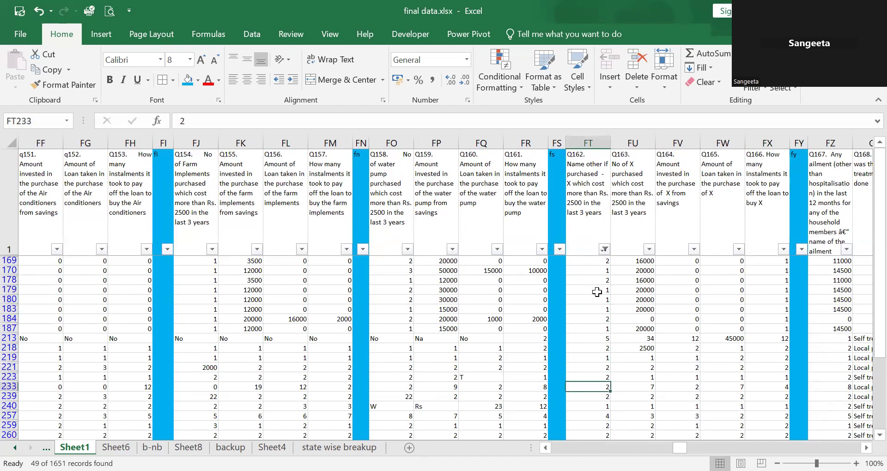
key(Down)
key(Down)
key(Down)
key(Down)
key(Down)
key(Down)
key(Down)
key(Down)
key(Down)
key(Down)
key(Down)
key(Down)
key(Down)
key(Down)
key(Down)
key(Down)
key(Down)
key(Down)
key(Down)
key(Down)
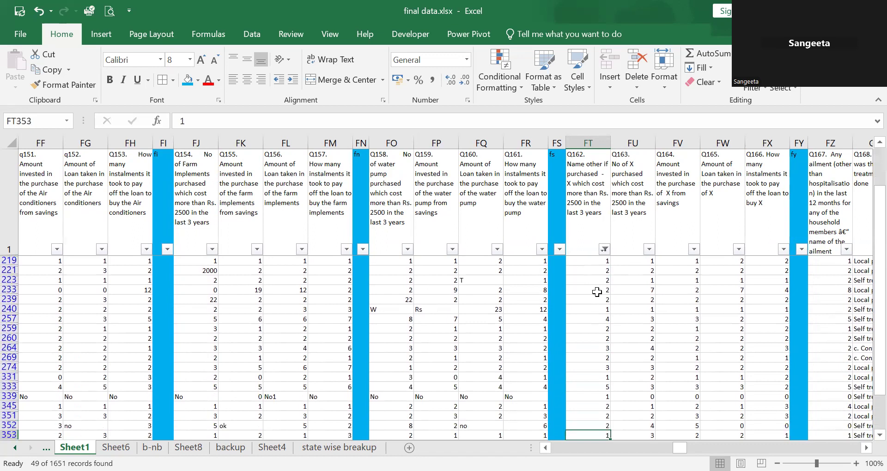
Copy the Q162–Q163 block for filtered rows 169–218.
key(Up)
key(Up)
key(Up)
key(Up)
key(Up)
key(Up)
key(Up)
key(Up)
key(Up)
key(Up)
key(Up)
key(Up)
key(Up)
key(Up)
key(Up)
key(Up)
key(Up)
key(Up)
key(Up)
key(Up)
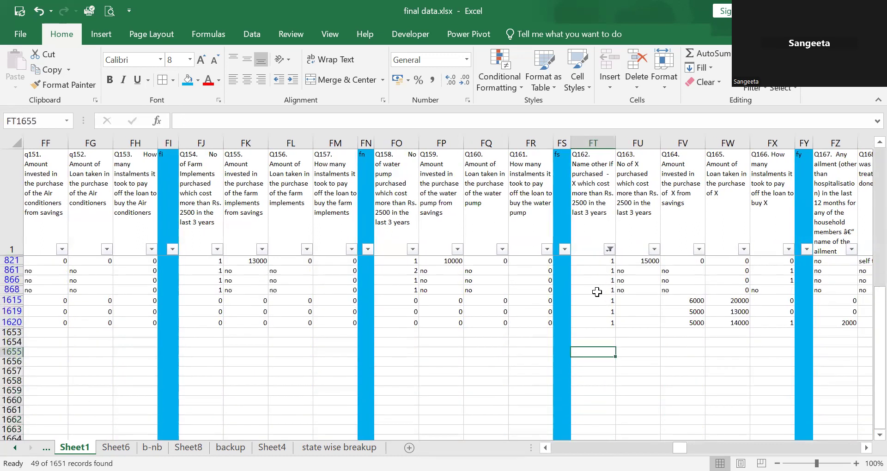
key(Up)
key(Up)
key(Up)
key(Up)
key(Up)
key(Up)
key(Up)
key(Up)
key(Up)
key(Up)
key(Up)
key(Up)
key(Up)
key(Up)
key(Up)
key(Up)
key(Up)
key(Up)
key(Up)
key(Up)
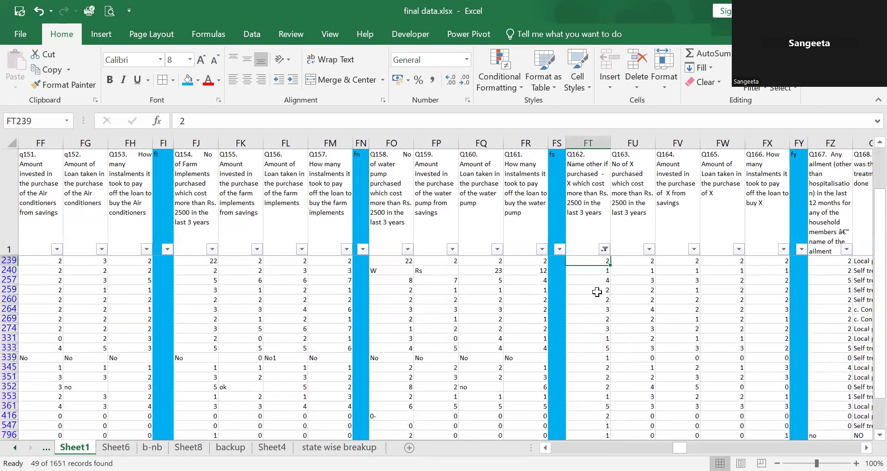
key(Down)
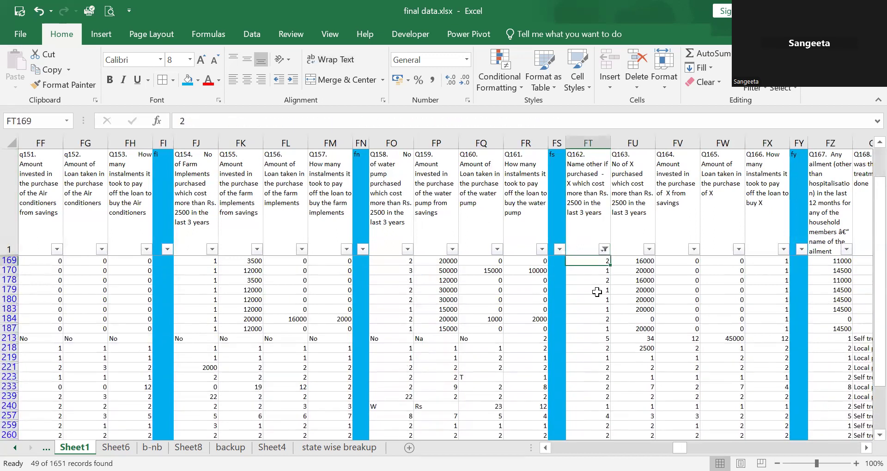
key(shift+Down)
key(shift+Down)
key(shift+Down)
key(shift+Right)
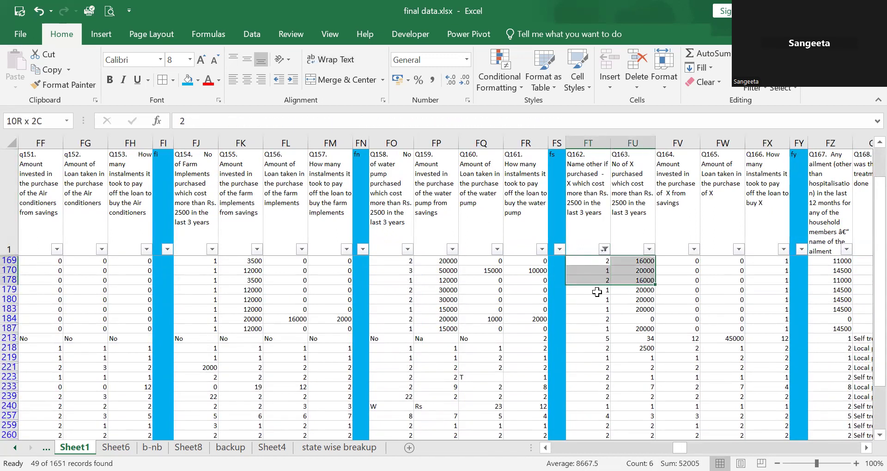
key(shift+Down)
key(shift+Down)
key(shift+Down)
key(shift+Down)
key(shift+Down)
key(shift+Down)
key(shift+Down)
key(shift+Down)
key(shift+Down)
key(shift+Down)
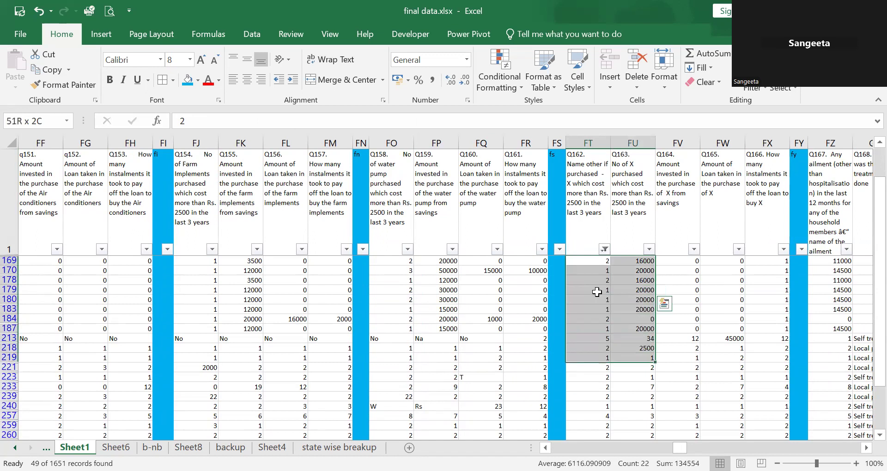
key(shift+Down)
key(shift+Down)
key(shift+Down)
key(shift+Down)
key(shift+Down)
key(shift+Down)
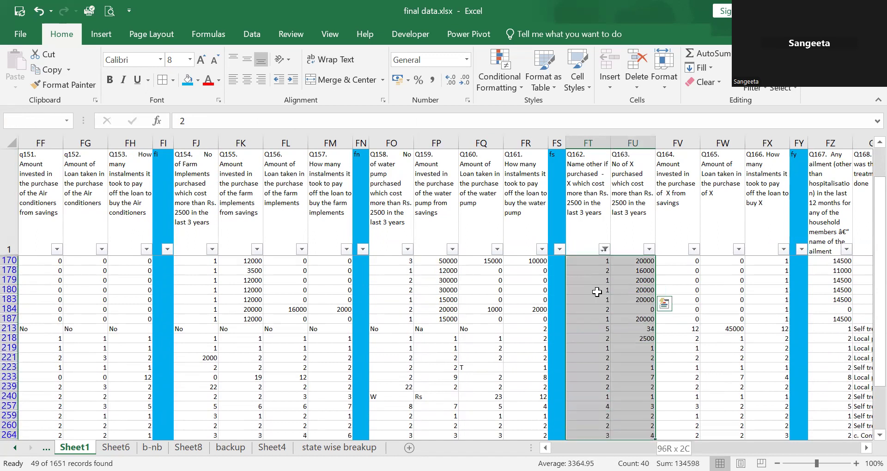
key(shift+Up)
key(shift+Up)
key(shift+Up)
key(shift+Up)
key(shift+Up)
key(shift+Up)
key(shift+Up)
key(shift+Up)
key(shift+Up)
key(shift+Up)
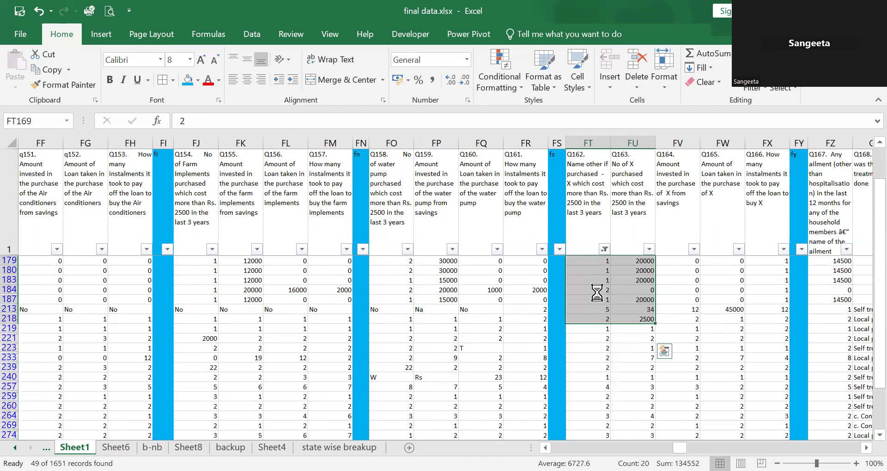
key(ctrl+c)
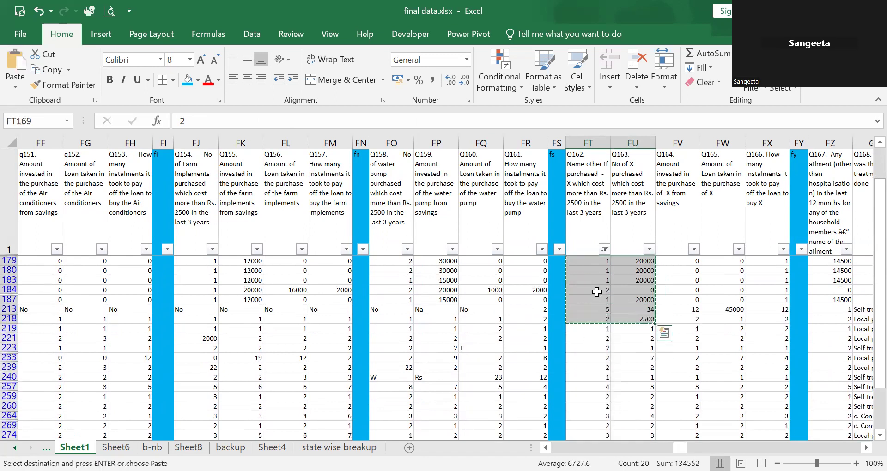
Paste the block at FU169, shifting those values one column right.
key(ctrl+Up)
key(Down)
key(Right)
key(ctrl+Up)
key(Down)
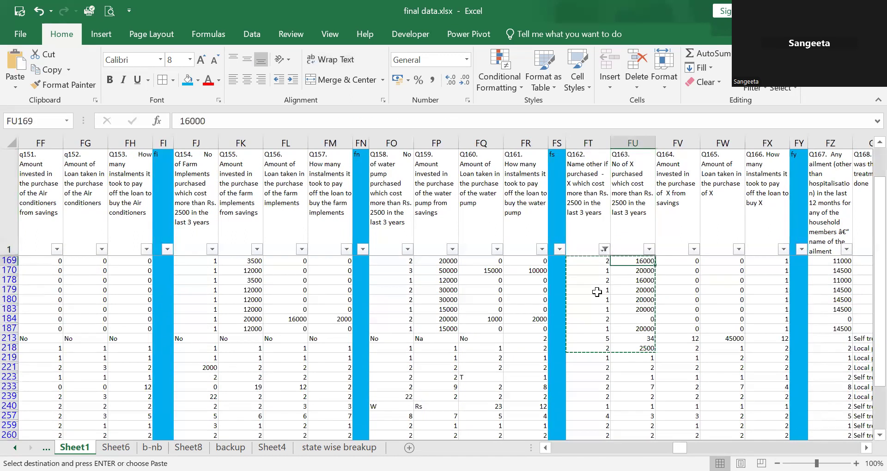
key(ctrl+v)
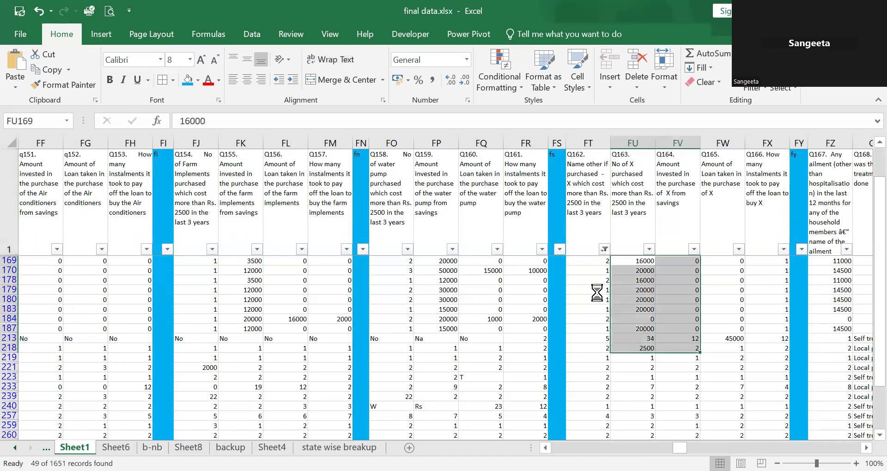
key(Left)
key(Down)
key(Down)
key(Down)
key(Down)
key(Down)
key(Down)
key(Down)
key(Down)
key(Down)
key(Down)
key(Down)
key(Down)
key(Down)
key(Down)
key(Down)
key(Down)
key(Down)
key(Down)
key(Down)
key(Down)
key(Down)
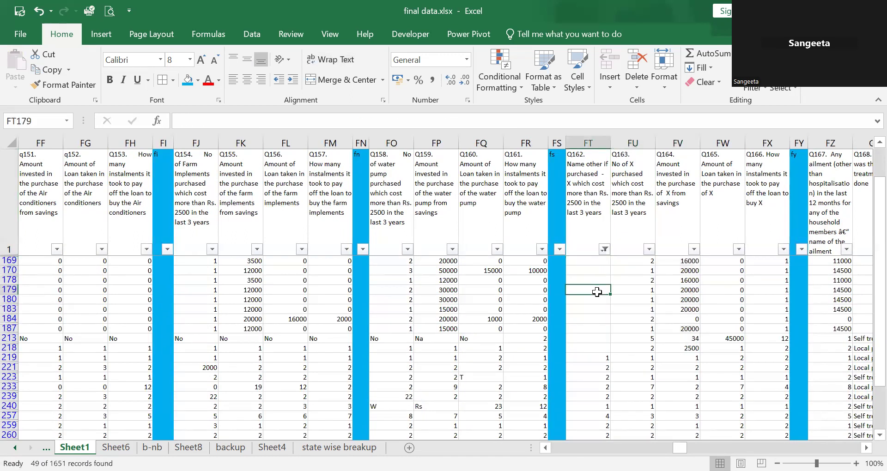
Enter No as row 861's Q162 answer.
key(Down)
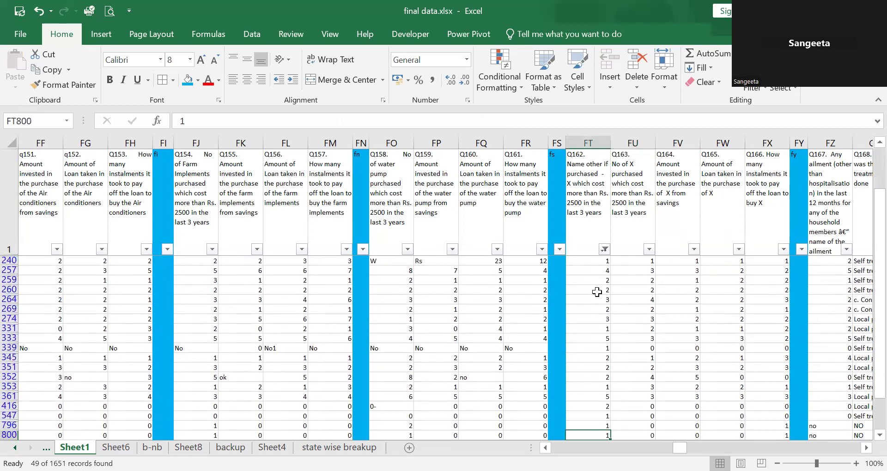
key(Down)
key(Down)
key(Down)
key(Down)
key(Down)
key(Down)
key(Down)
key(Down)
key(Down)
key(Down)
key(Down)
key(Down)
key(Down)
key(Down)
key(Down)
key(Down)
key(Up)
key(Up)
key(Up)
key(Up)
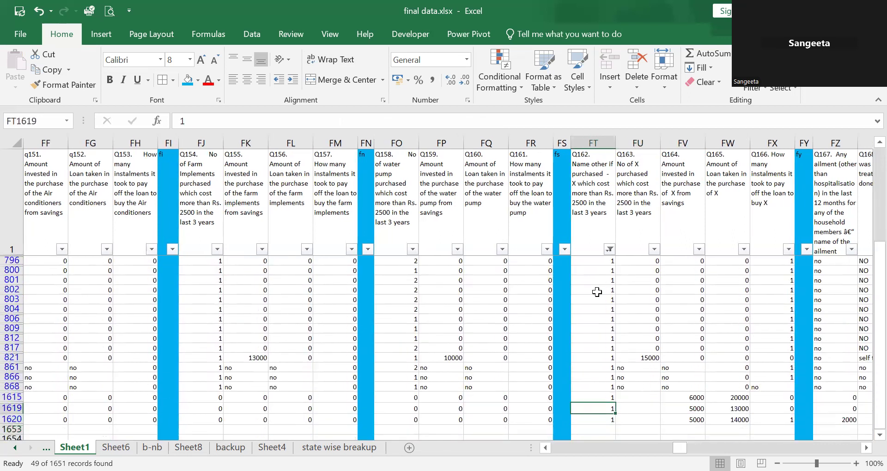
key(Up)
key(Up)
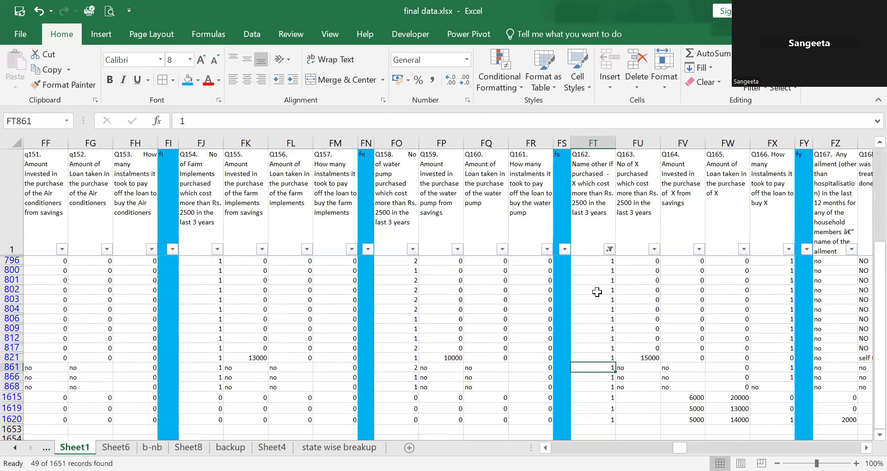
text(Mo)
key(BackSpace)
key(BackSpace)
text(No)
key(Tab)
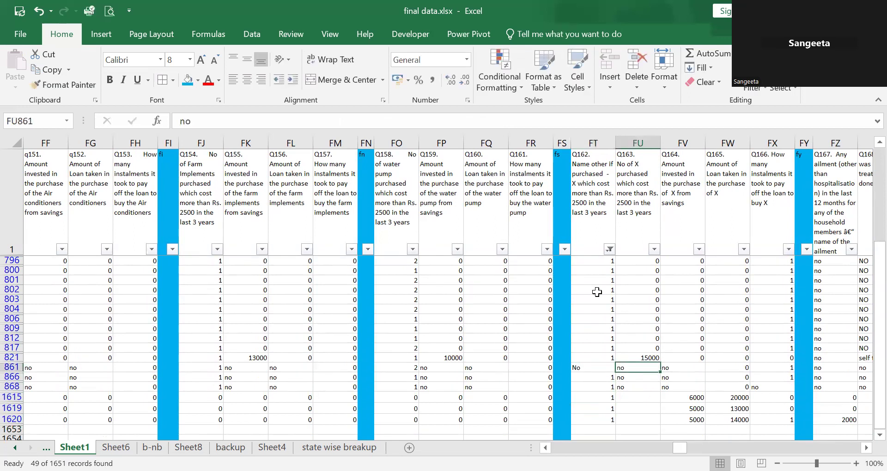
Fill row 861's Q163 through Q166 cells with 0.
text(0)
key(Tab)
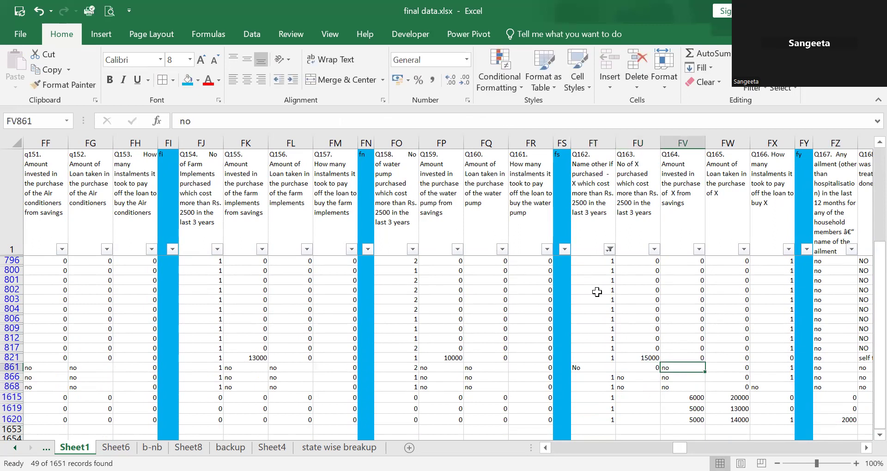
text(0)
key(Tab)
text(9)
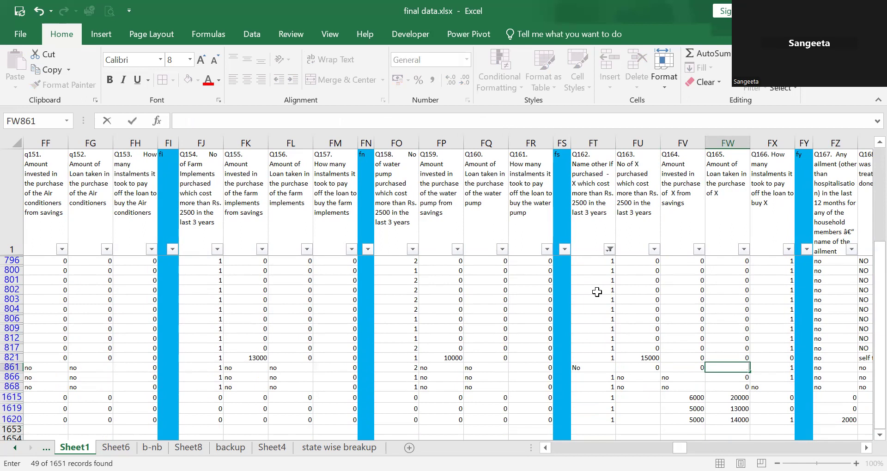
key(Tab)
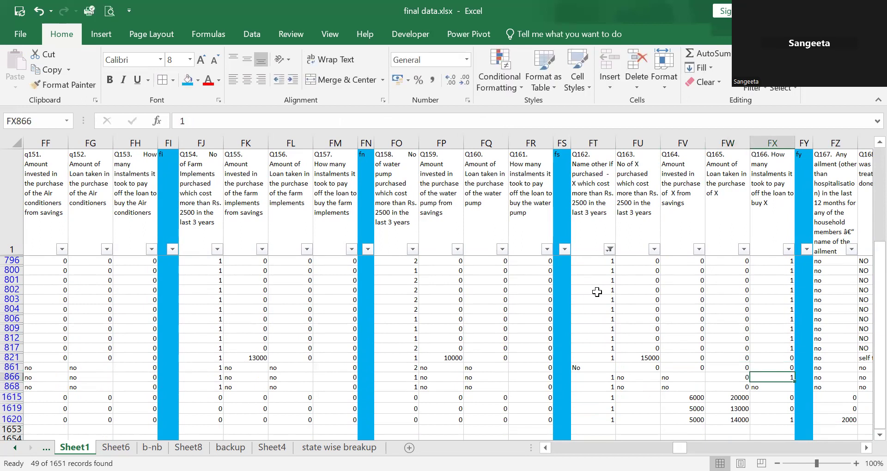
text(0)
key(Left)
key(Left)
key(Left)
key(Left)
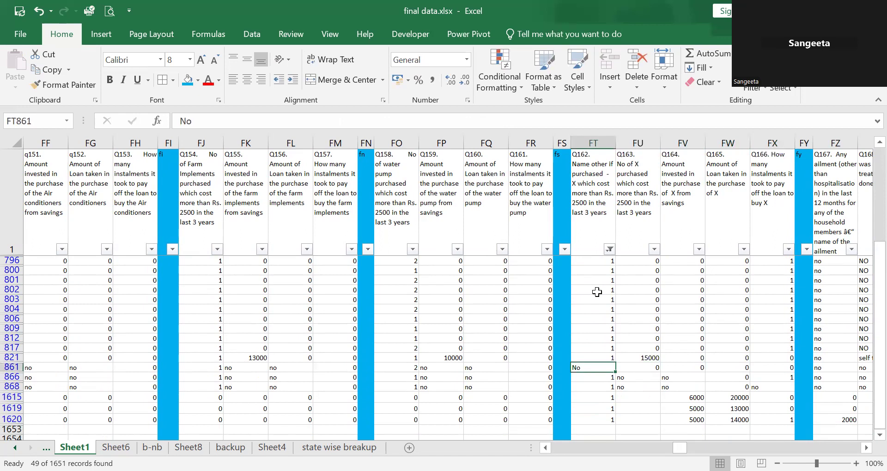
Copy row 861's No and zero answers into rows 866 and 868.
key(shift+Right)
key(shift+Right)
key(shift+Right)
key(shift+Right)
key(ctrl+c)
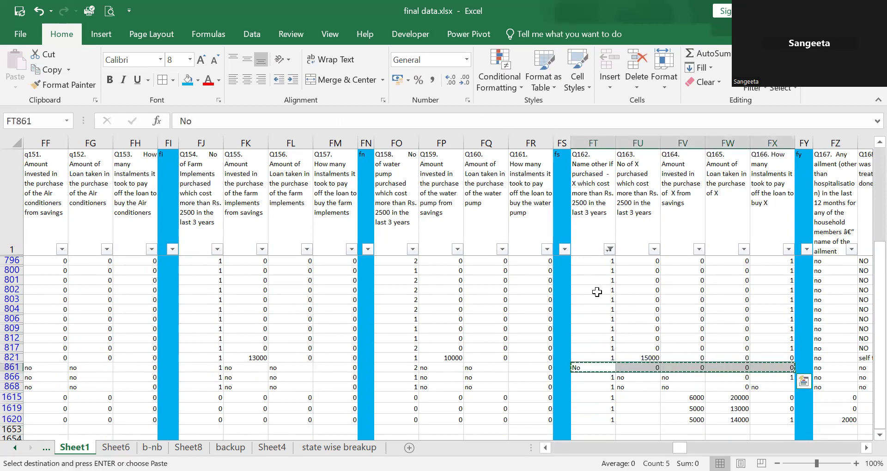
key(Down)
key(shift+Down)
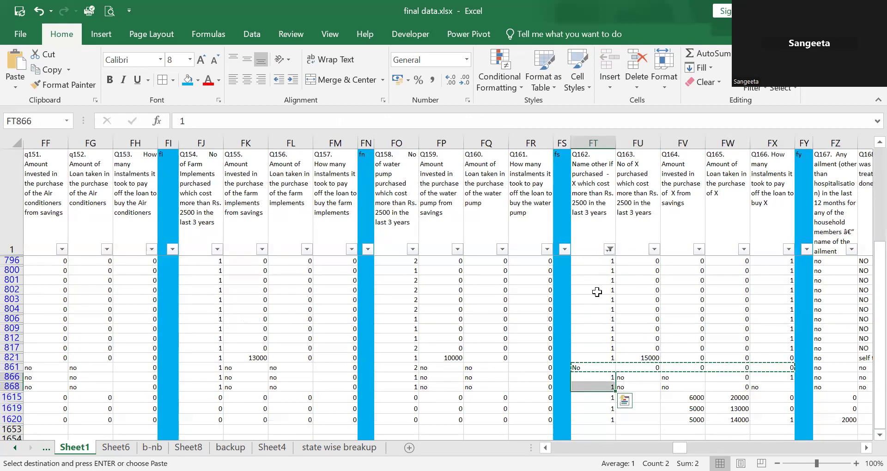
key(Return)
key(ctrl+v)
Enter 24 under Q166 for rows 1615, 1619 and 1620.
key(Down)
key(Down)
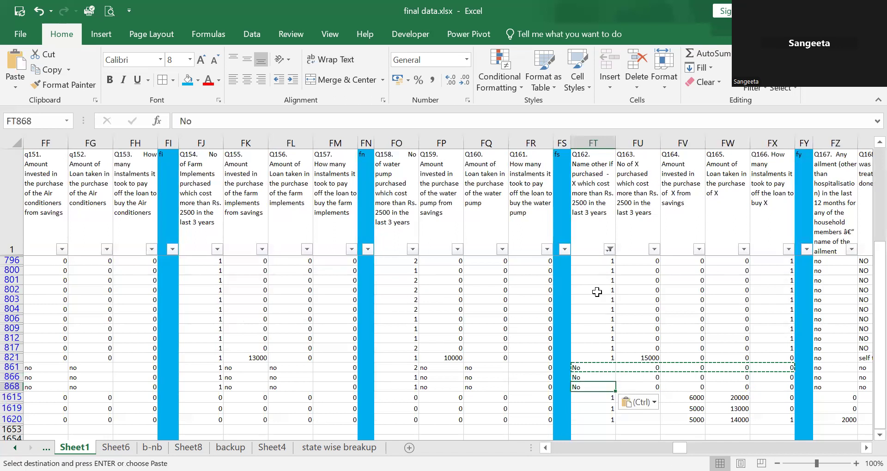
key(Right)
key(Right)
key(Right)
key(Right)
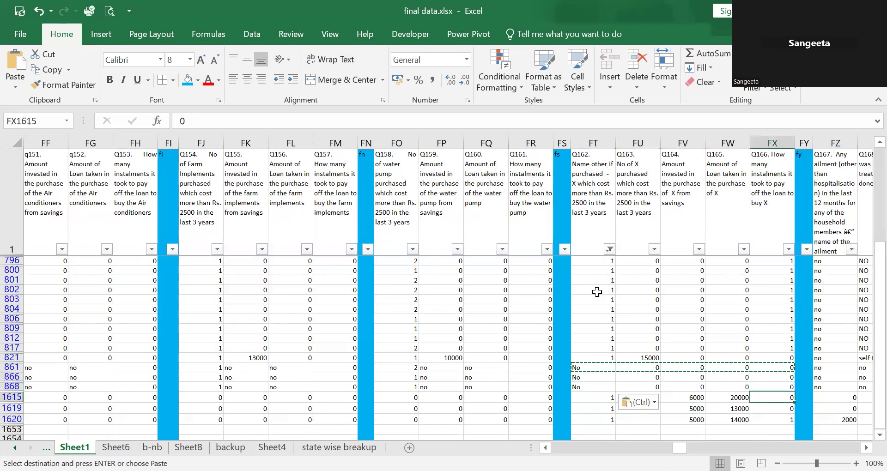
key(Escape)
text(23)
key(Return)
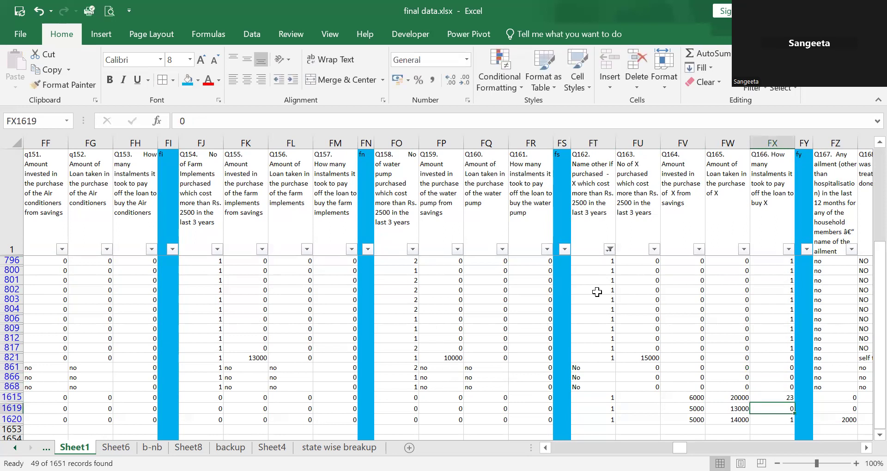
key(Up)
text(2)
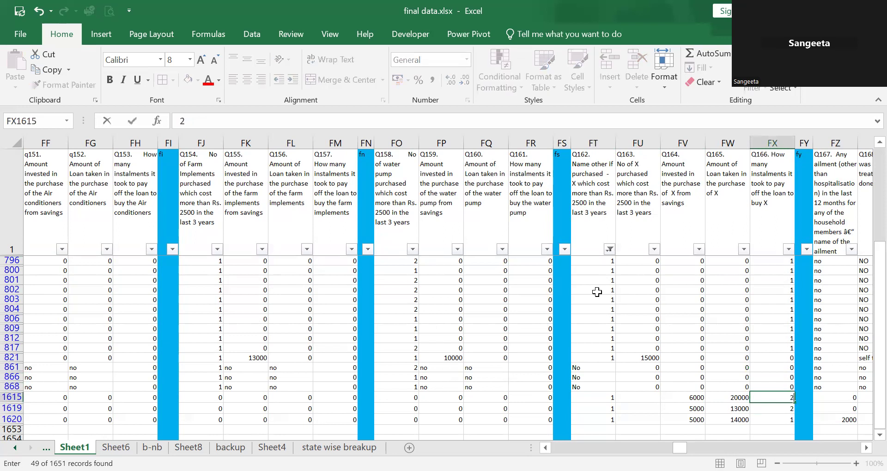
key(Return)
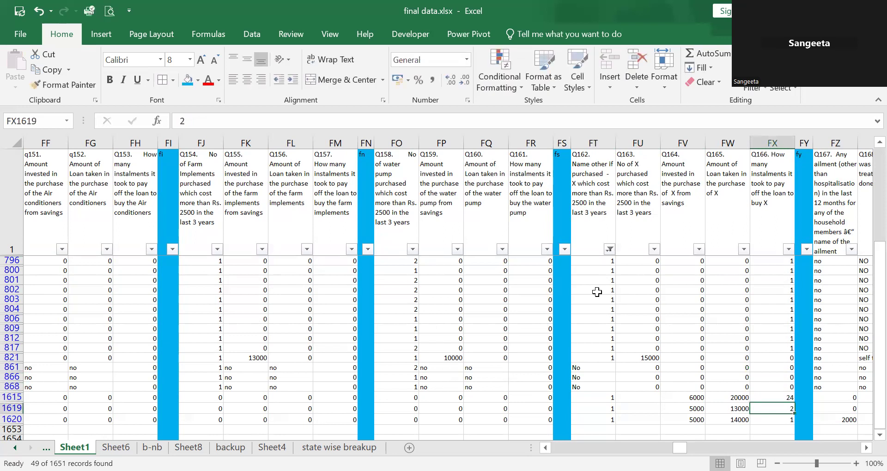
text(2)
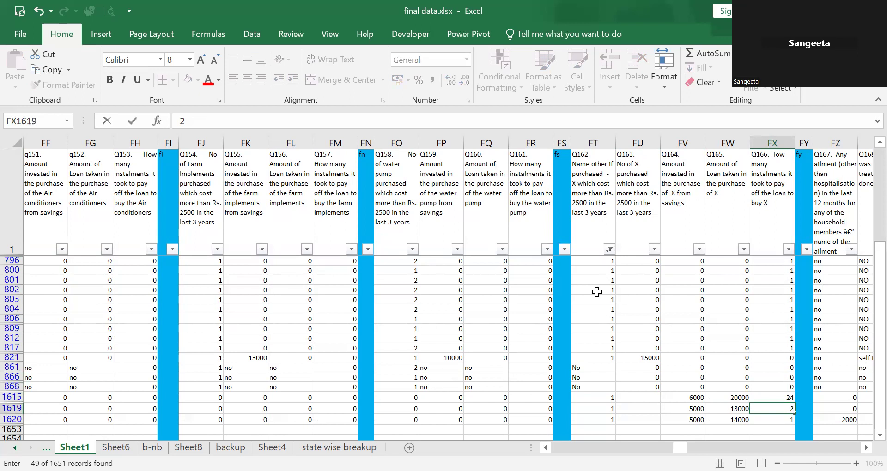
key(Return)
text(2)
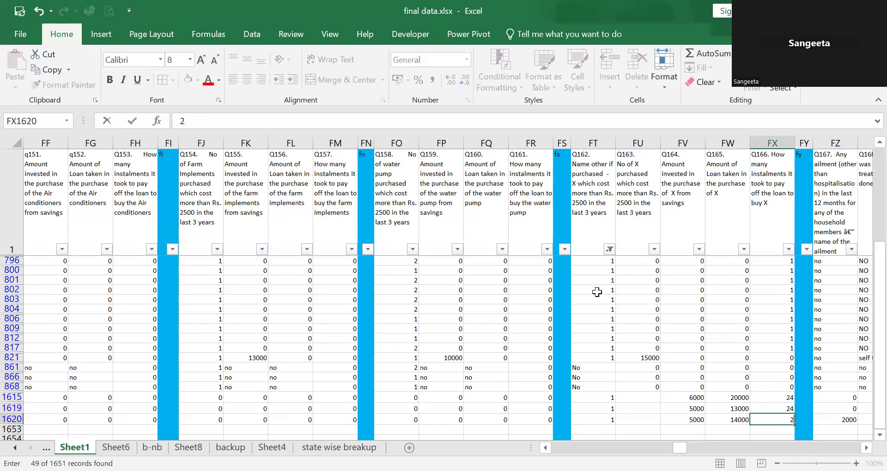
key(Return)
key(Up)
key(Up)
key(Up)
key(Up)
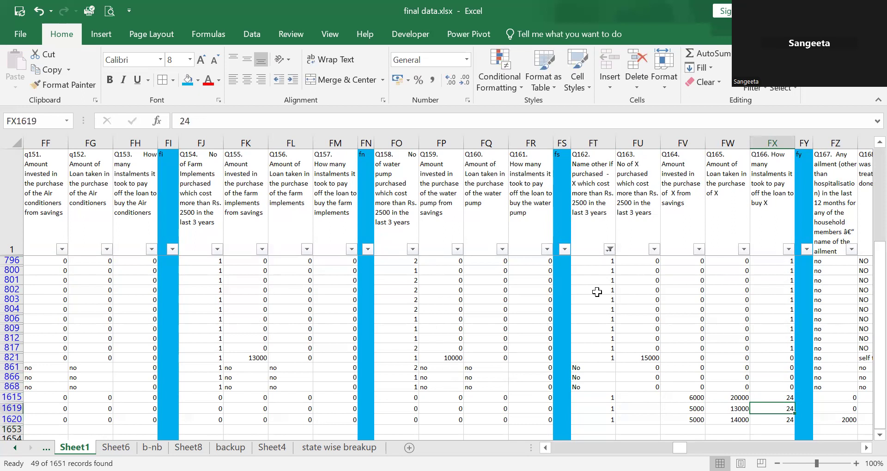
key(Left)
key(Left)
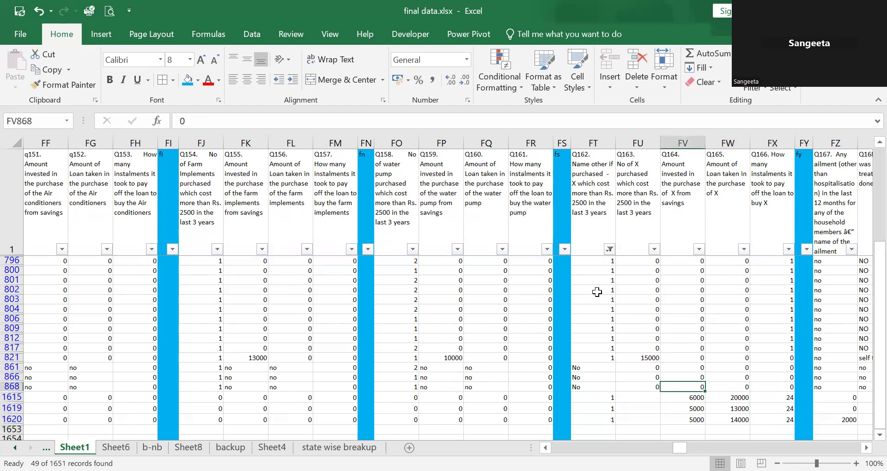
Enter Smart phone as row 821's Q162 item, keeping 15000 under Q163.
key(Up)
key(Up)
key(Up)
key(Left)
key(Left)
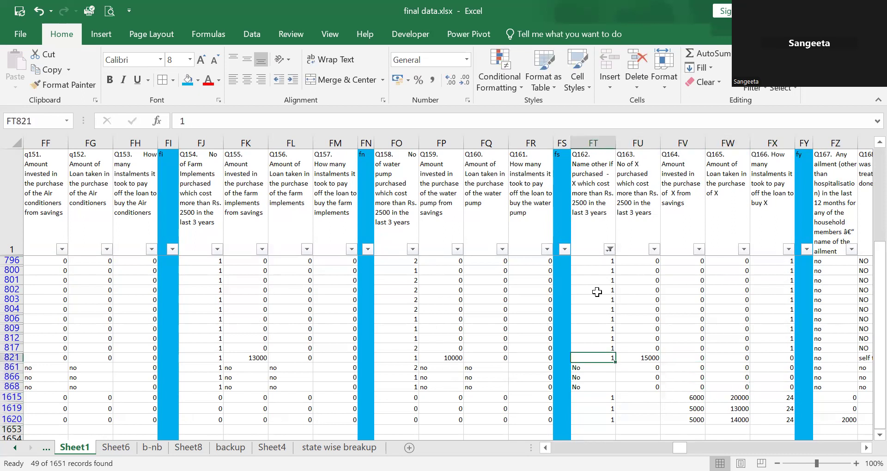
text(Smart)
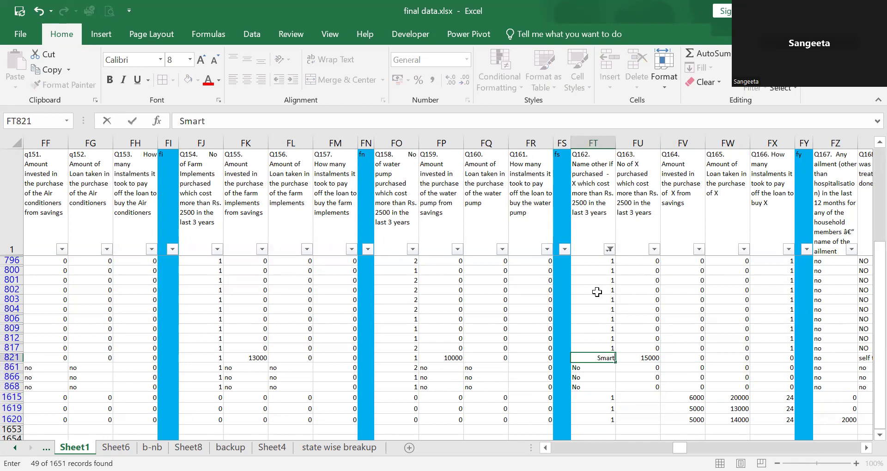
key(Return)
key(Up)
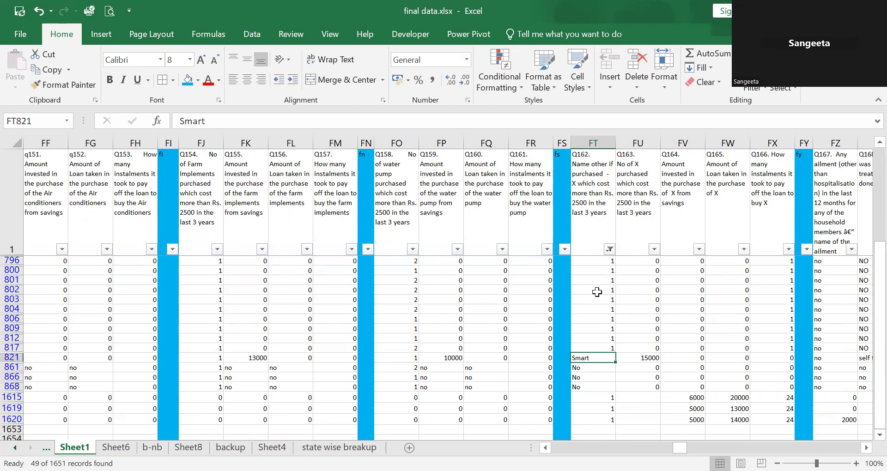
click(432, 120)
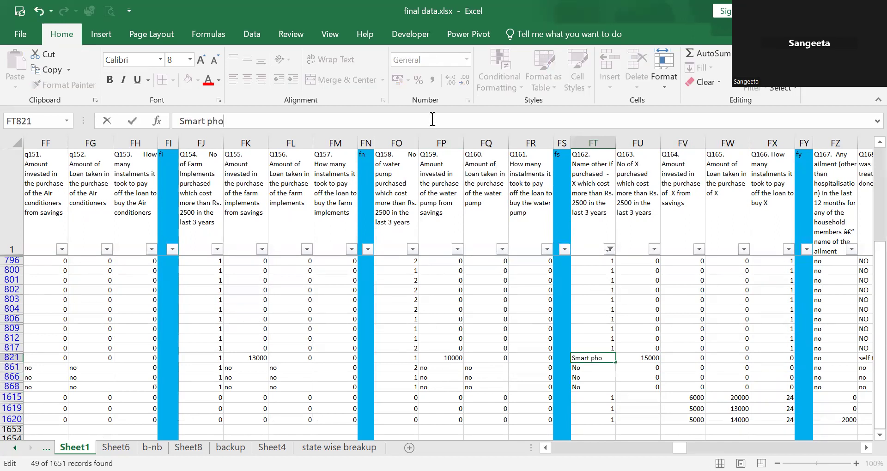
key(Return)
key(Up)
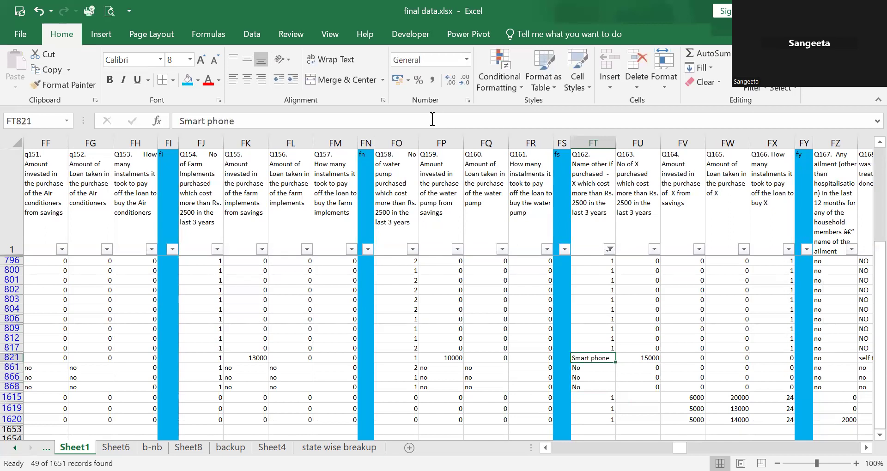
key(Right)
key(Right)
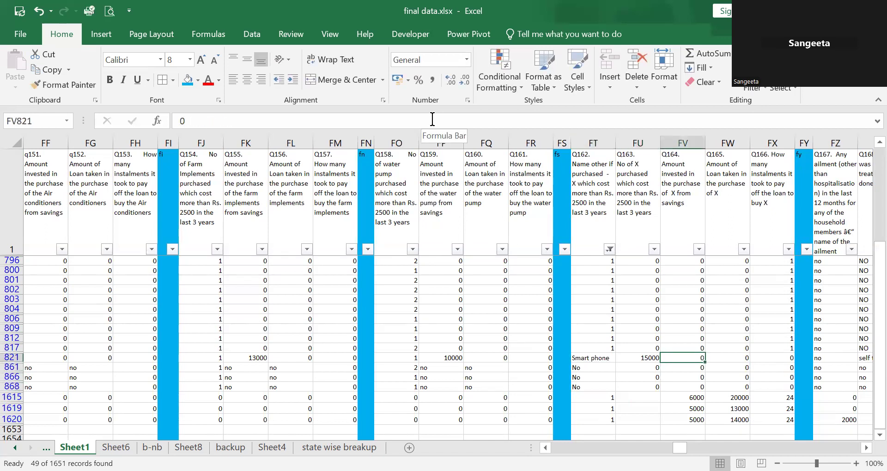
key(Left)
key(Left)
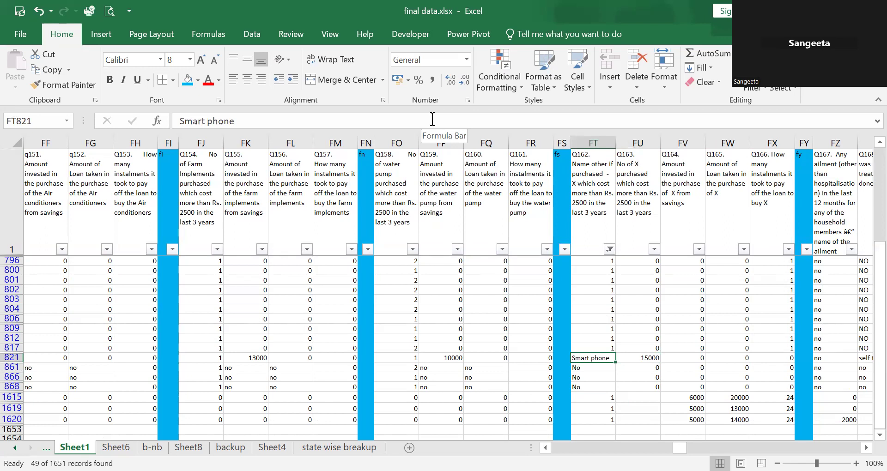
Filter the Q162 column to show only its numbered answers.
click(610, 249)
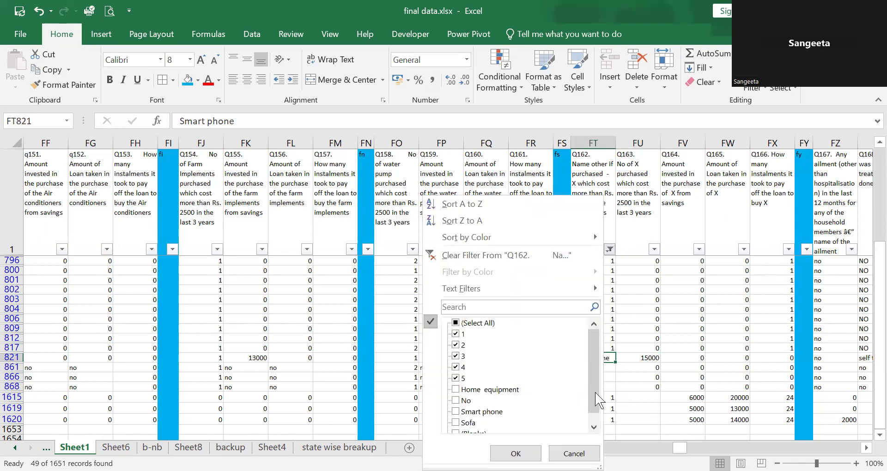
drag(596, 409, 596, 436)
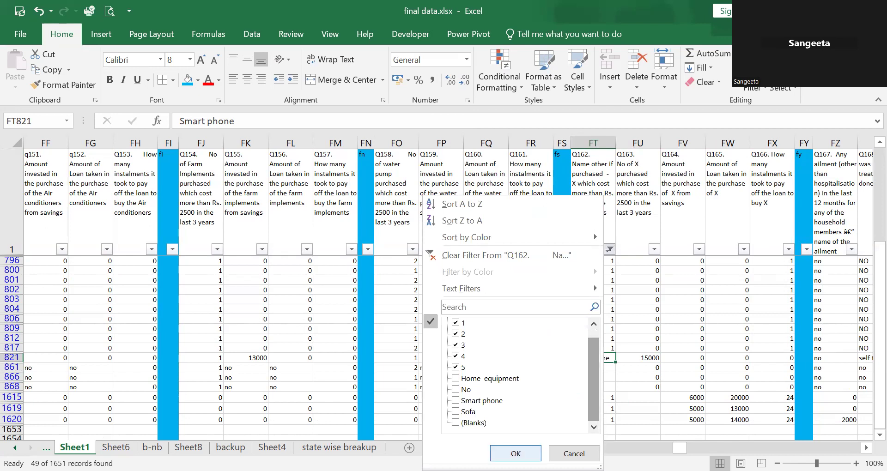
click(516, 453)
Make row 817 read No under Q162 and 0 under Q166.
click(630, 339)
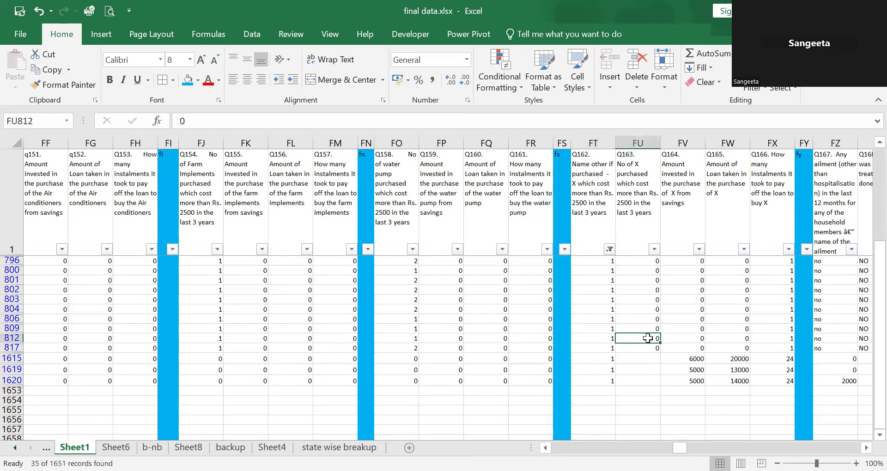
key(Down)
key(Left)
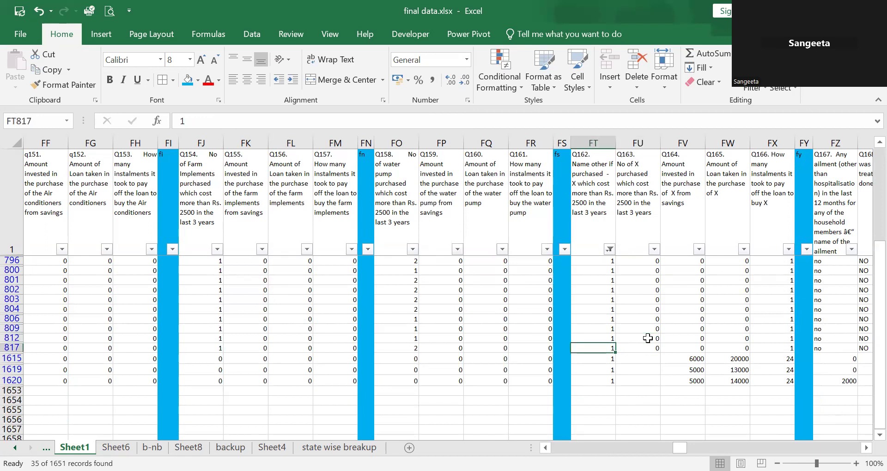
text(No)
key(ctrl+Return)
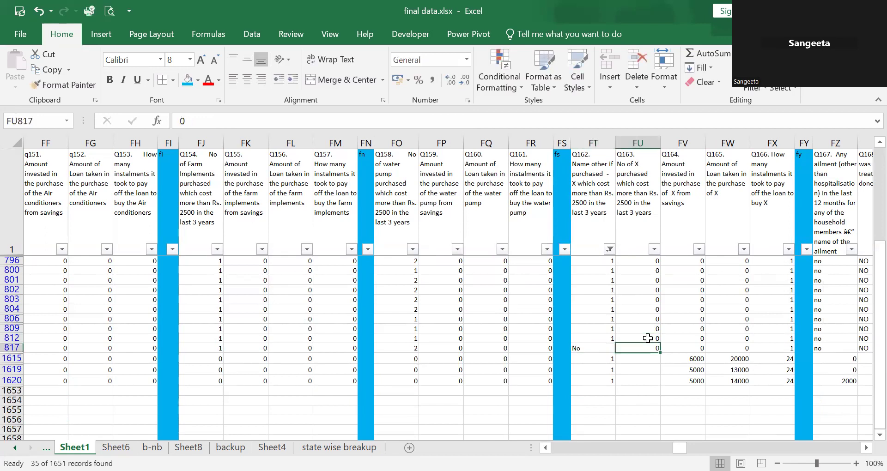
key(shift+Right)
key(shift+Right)
key(shift+Right)
key(shift+Right)
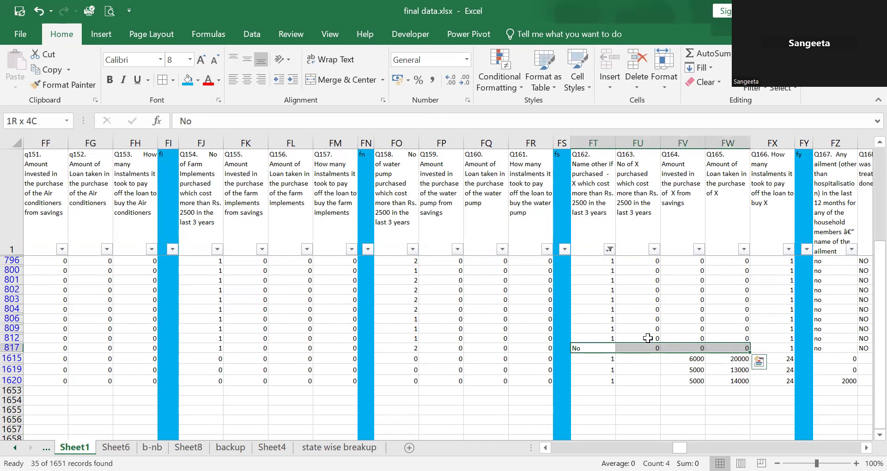
key(Right)
key(Right)
key(Right)
key(Right)
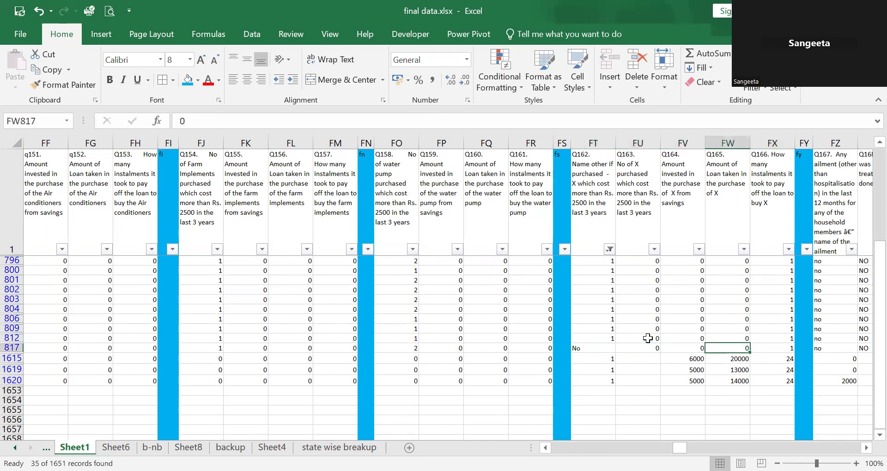
key(BackSpace)
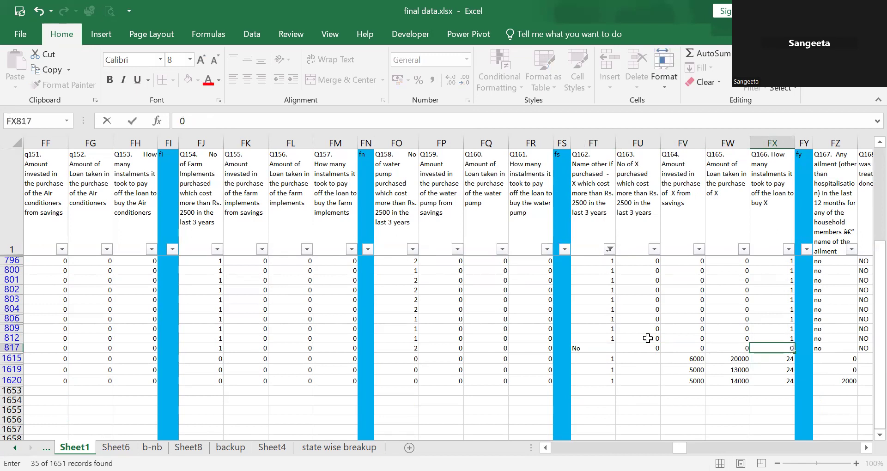
key(Return)
key(Left)
key(Left)
key(Left)
key(Left)
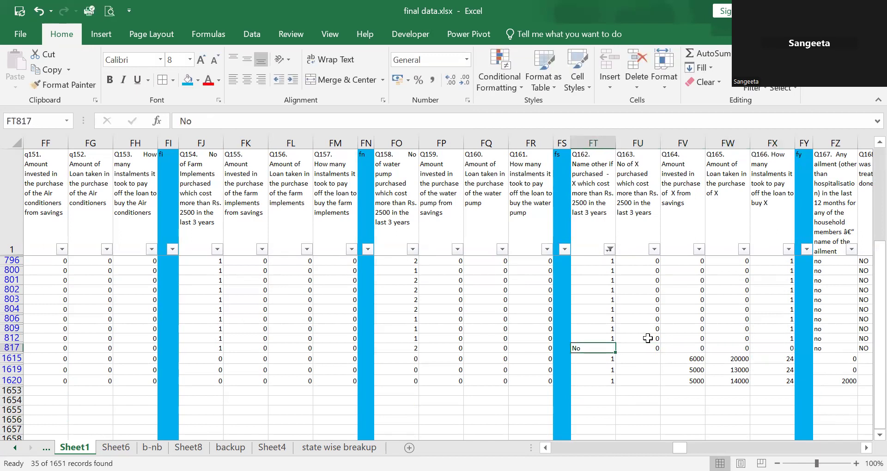
Copy row 817's No and zeros up into rows 806 through 812.
key(shift+Right)
key(shift+Right)
key(shift+Right)
key(shift+Right)
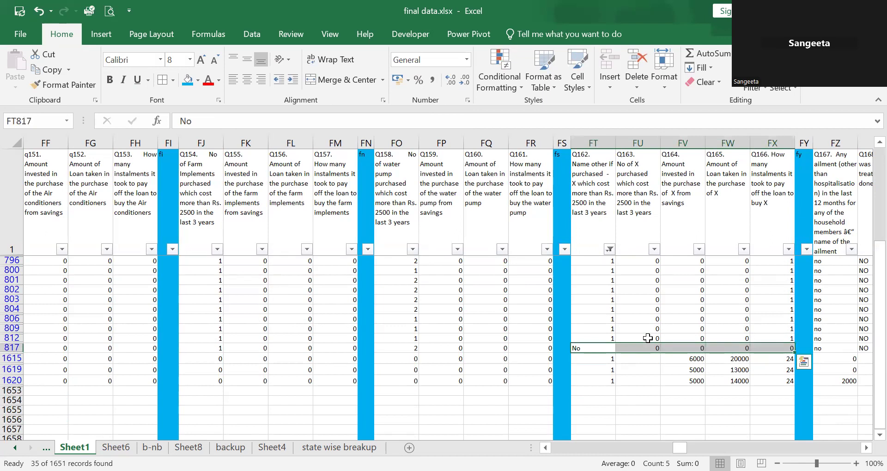
key(ctrl+c)
key(Up)
key(shift+Up)
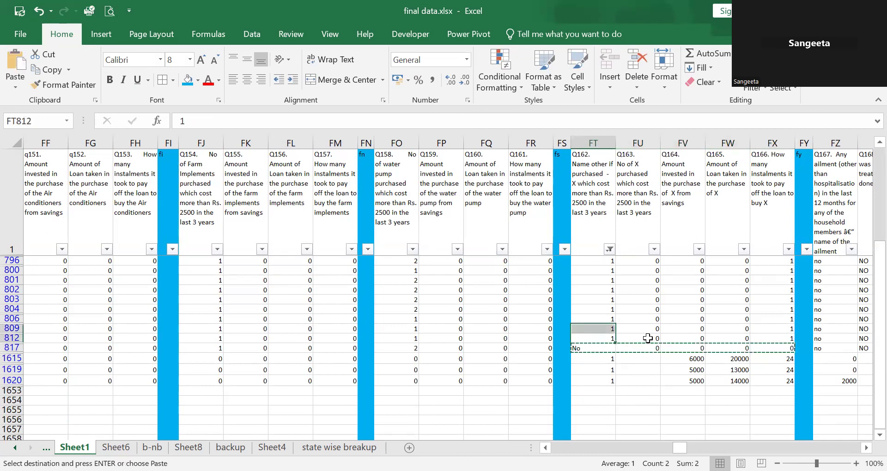
key(shift+Up)
key(ctrl+v)
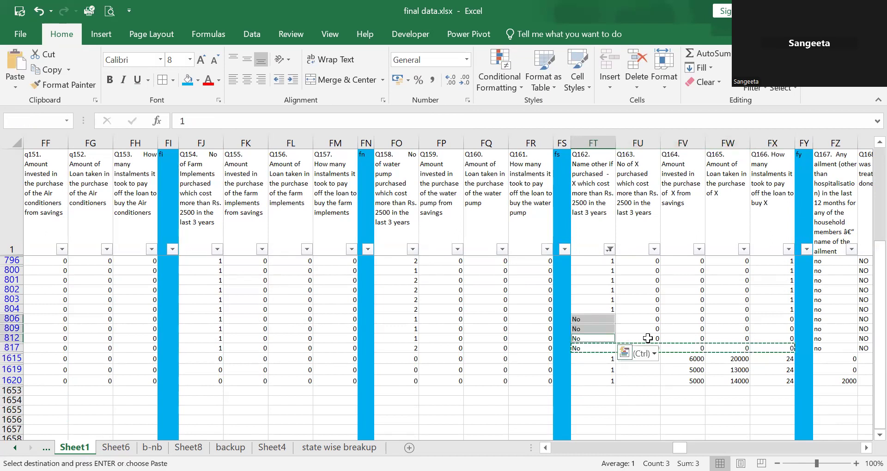
key(Down)
key(Down)
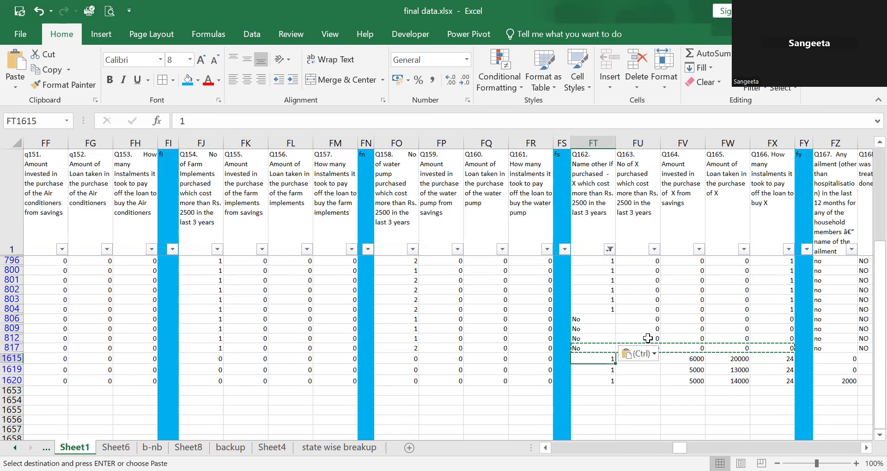
Label rows 1615, 1619 and 1620 as Home equipment under Q162.
text(Home  equipment)
key(ctrl+Return)
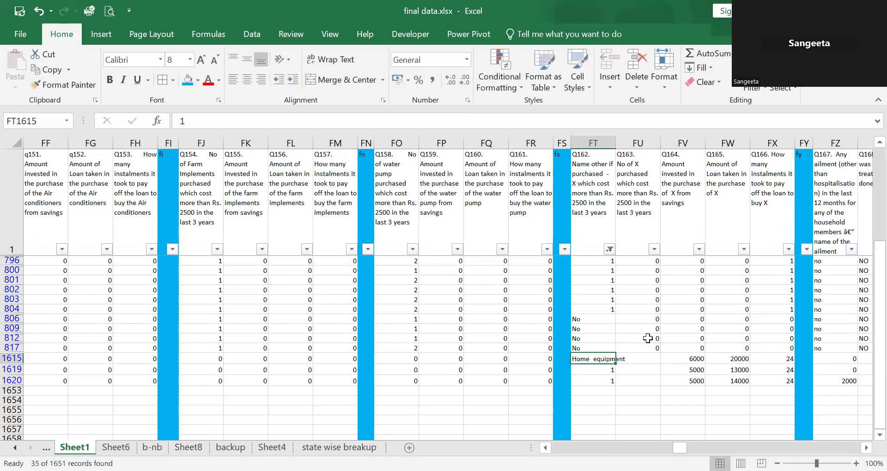
key(ctrl+c)
key(Down)
key(shift+Down)
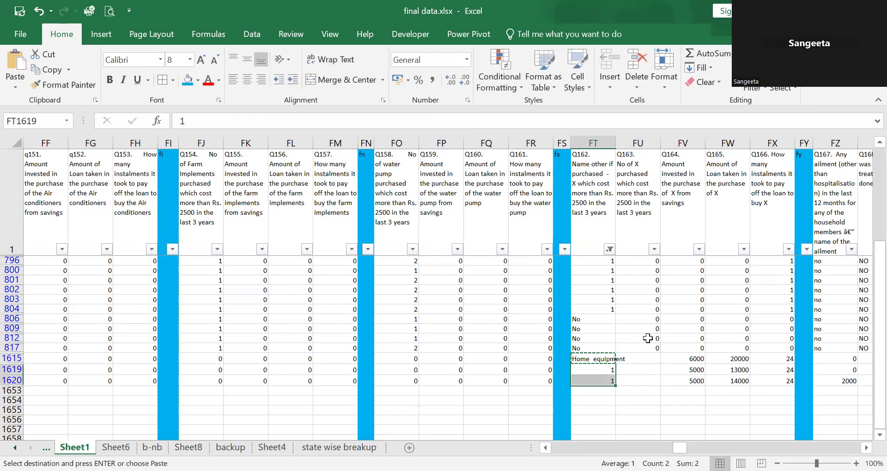
key(ctrl+v)
Copy row 806's No and zeros into every visible numbered row above it.
key(Up)
key(Up)
key(Up)
key(Up)
key(Up)
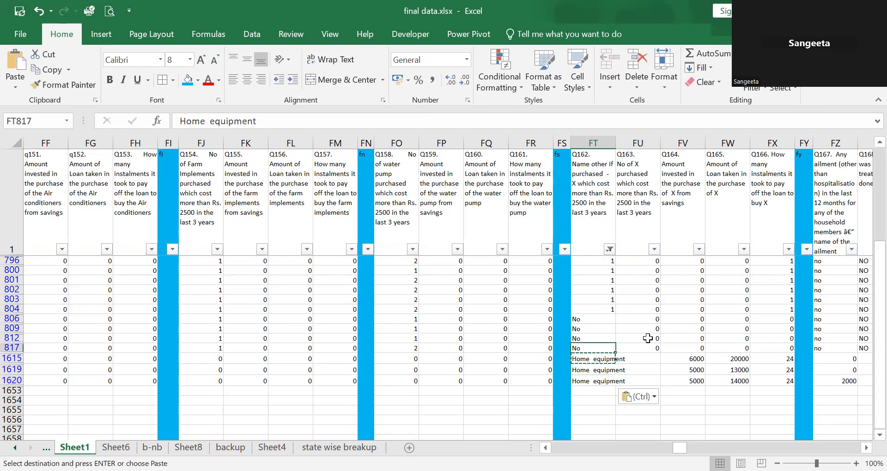
key(shift+Right)
key(shift+Right)
key(shift+Right)
key(shift+Right)
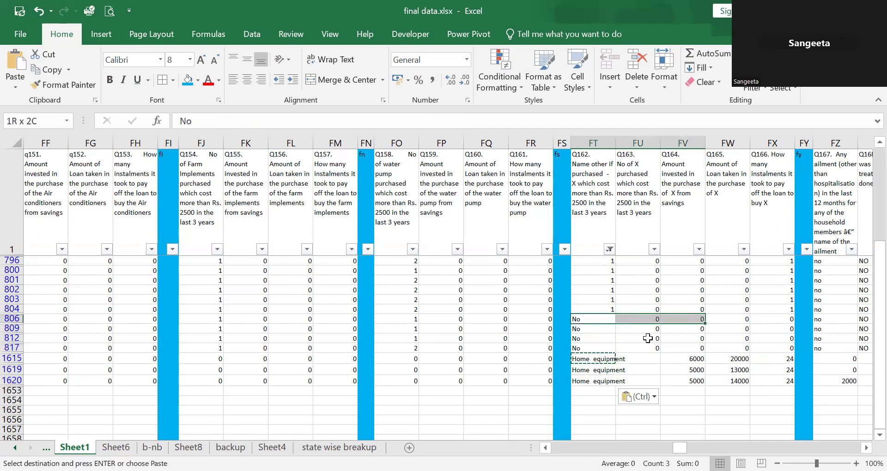
key(ctrl+c)
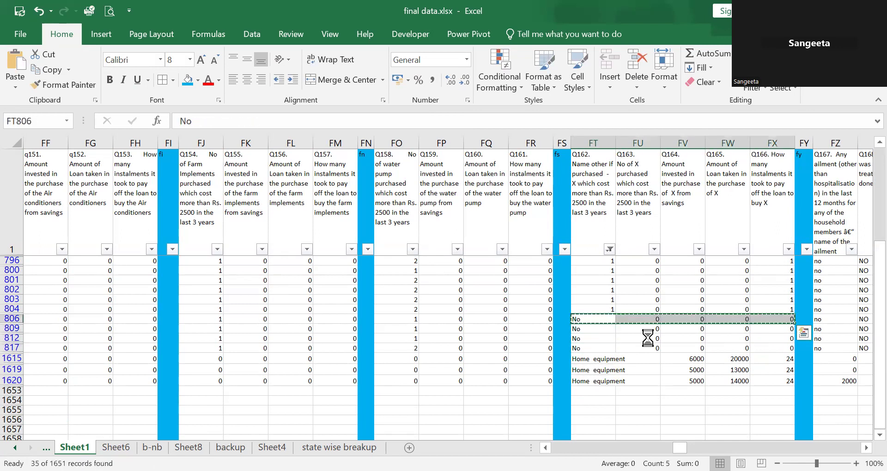
key(Up)
key(shift+Up)
key(shift+Up)
key(shift+Up)
key(shift+Up)
key(shift+Up)
key(shift+Up)
key(shift+Up)
key(shift+Up)
key(shift+Up)
key(shift+Up)
key(shift+Up)
key(shift+Up)
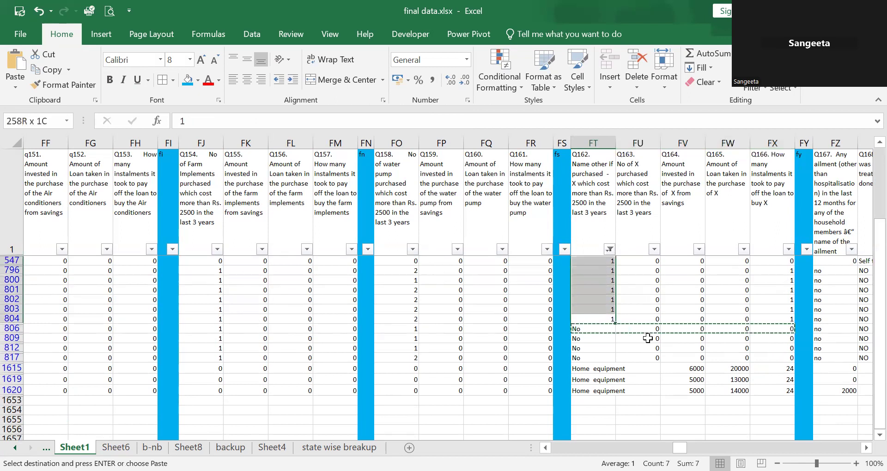
key(shift+Up)
key(shift+Up)
key(shift+Up)
key(shift+Up)
key(shift+Up)
key(shift+Up)
key(shift+Up)
key(shift+Up)
key(shift+Up)
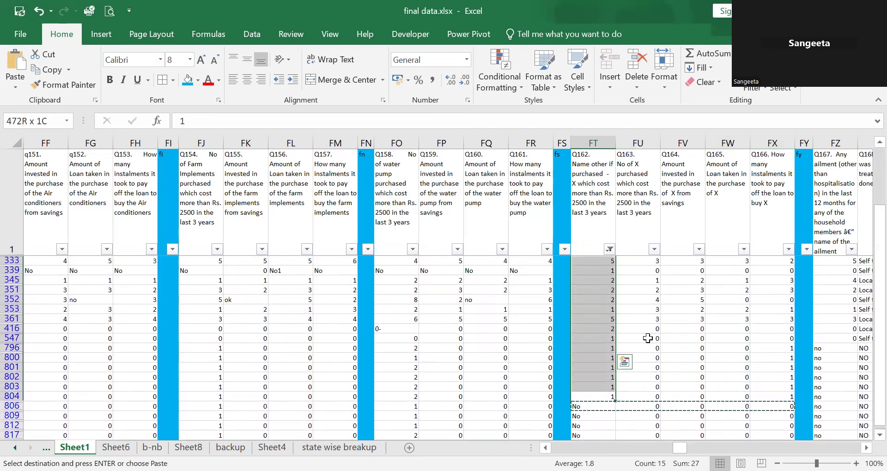
key(shift+Up)
key(shift+Up)
key(shift+Up)
key(shift+Up)
key(shift+Up)
key(shift+Up)
key(shift+Up)
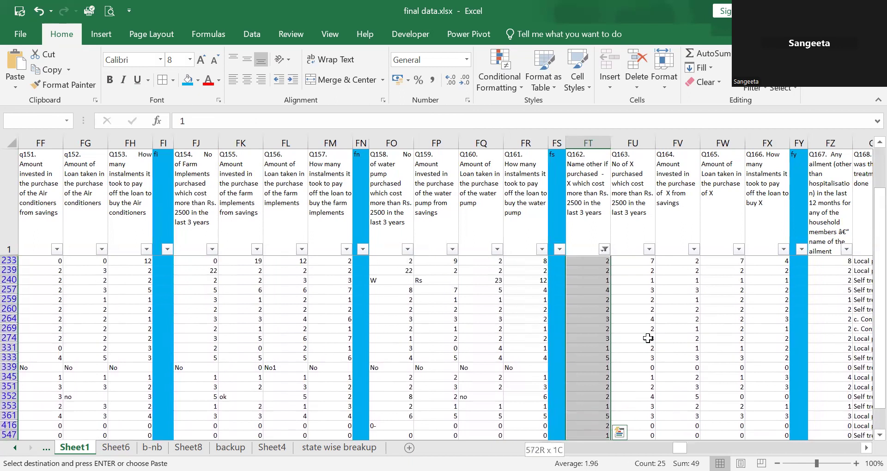
key(shift+Down)
key(ctrl+v)
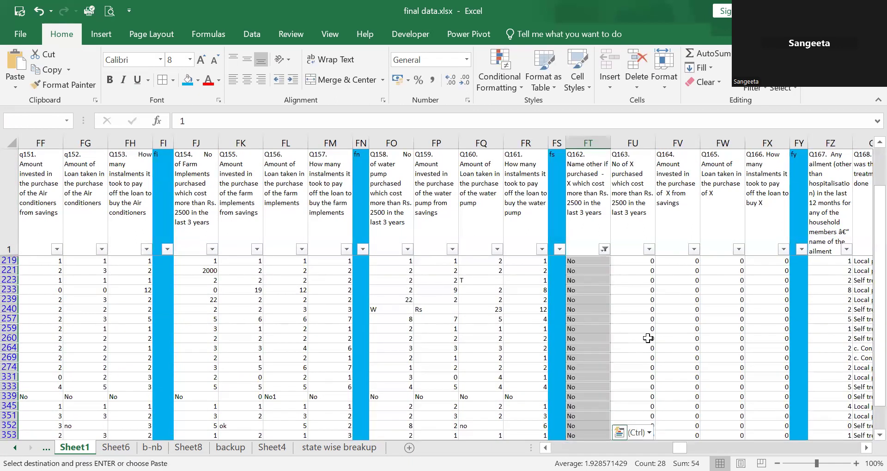
Select all values in the Q162 filter so rows like 222 and 224–238 reappear.
click(605, 249)
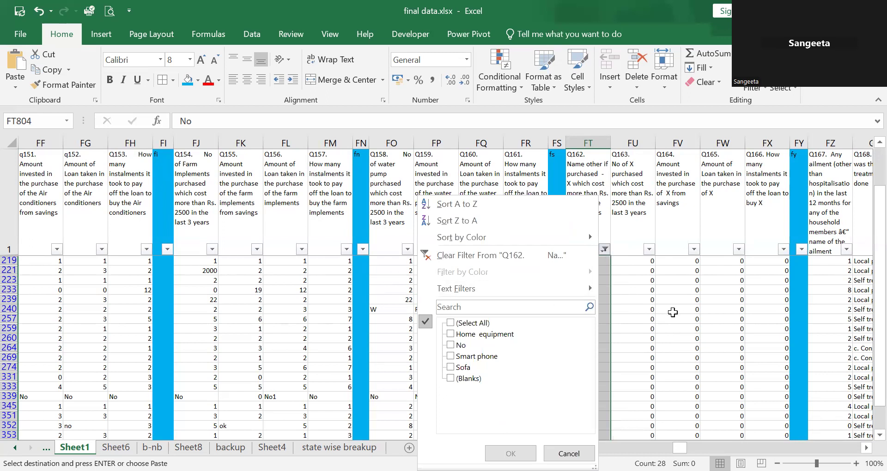
key(Escape)
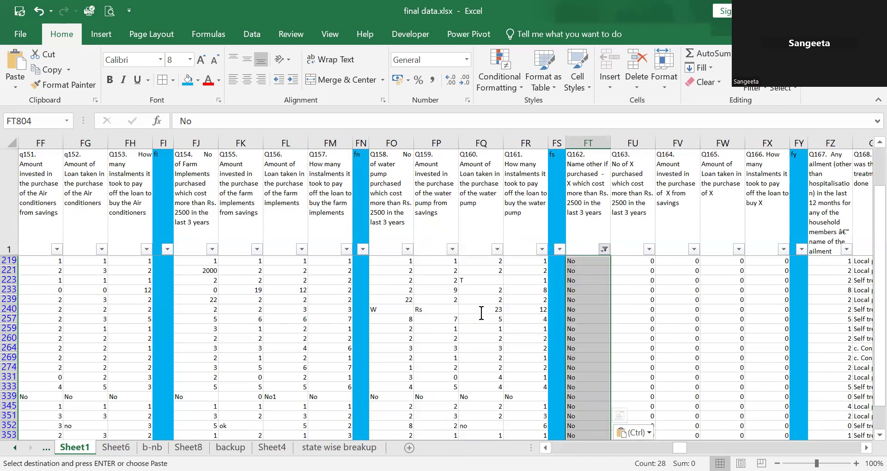
key(alt+Down)
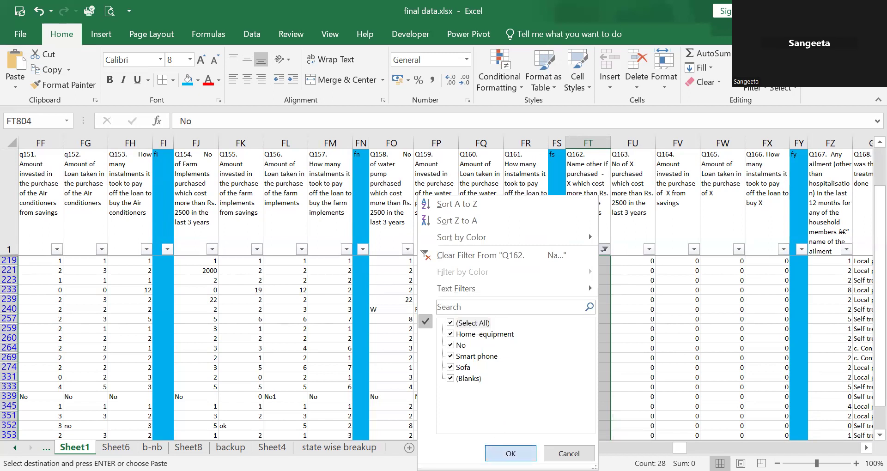
key(Return)
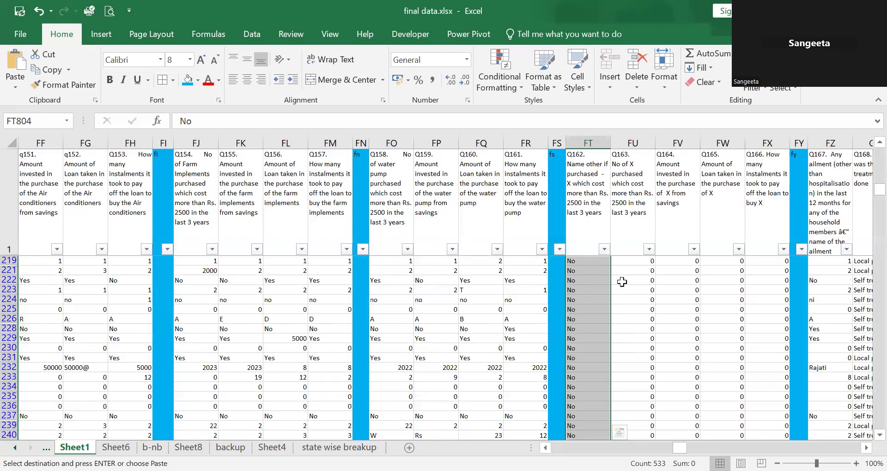
click(625, 287)
key(Down)
key(Down)
key(Down)
Check the Q163 counts from the top rows down past the Smart phone entry to row 838.
key(Down)
key(Down)
key(Down)
key(Down)
key(Down)
key(Down)
key(Down)
key(Down)
key(Down)
key(Down)
key(Down)
key(Down)
key(Down)
key(Down)
key(Down)
key(Down)
key(Down)
key(Down)
key(Down)
key(Down)
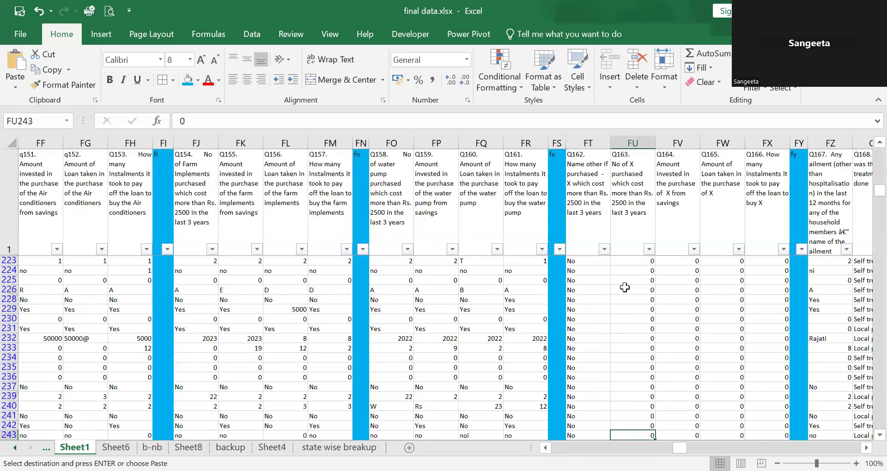
key(Down)
key(Down)
key(Down)
key(Down)
key(Down)
key(Down)
key(Down)
key(Down)
key(Down)
key(Down)
key(Down)
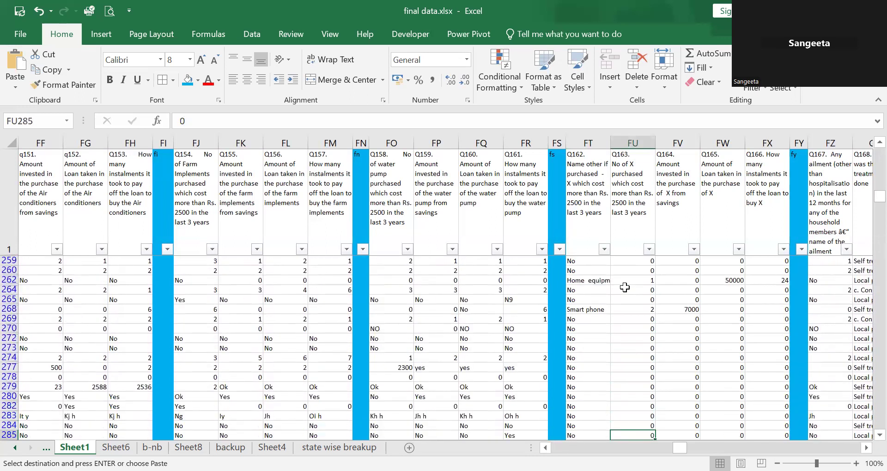
key(Up)
key(Up)
key(Up)
key(Up)
key(Up)
key(Up)
key(Up)
key(Up)
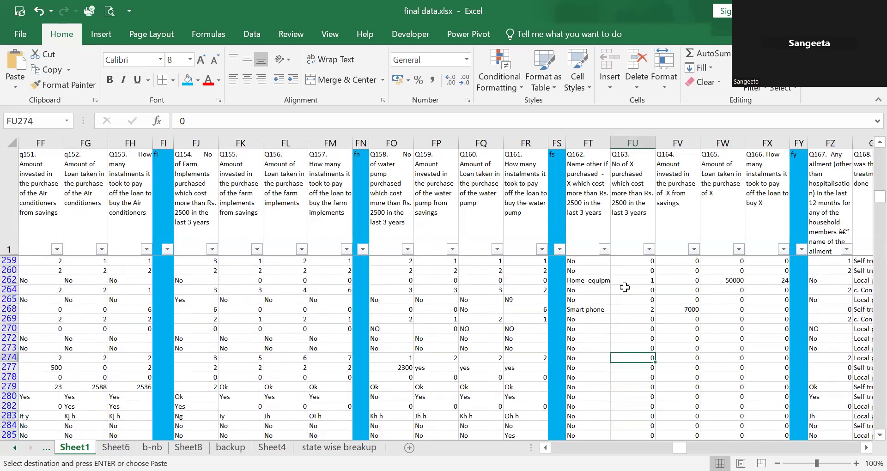
key(Up)
key(Down)
key(Up)
key(Up)
key(Up)
key(Up)
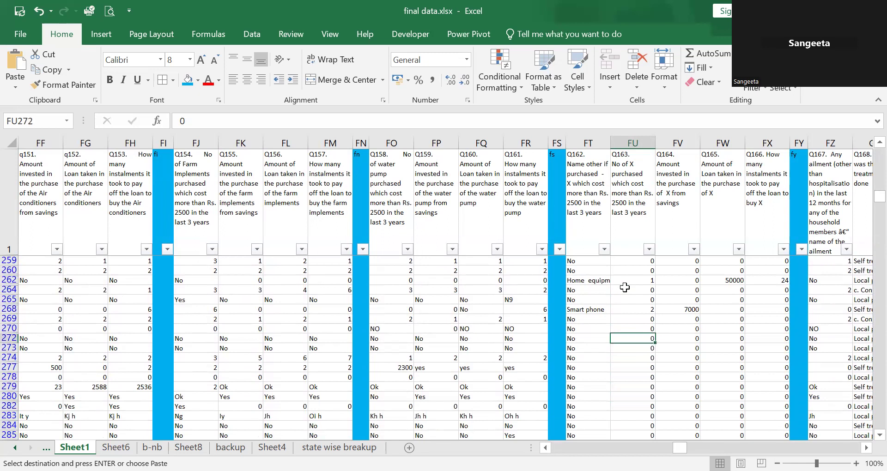
key(Down)
key(Down)
key(Down)
key(Down)
key(Down)
key(Down)
key(Down)
key(Down)
key(Down)
key(Down)
key(Down)
key(Down)
key(Down)
key(Down)
key(Down)
key(Down)
key(Down)
key(Down)
key(Down)
key(Down)
key(Down)
key(Down)
key(Down)
key(Down)
key(Down)
key(Down)
key(Down)
key(Down)
key(Down)
key(Down)
key(Down)
key(Down)
key(Down)
key(Down)
key(Down)
key(Down)
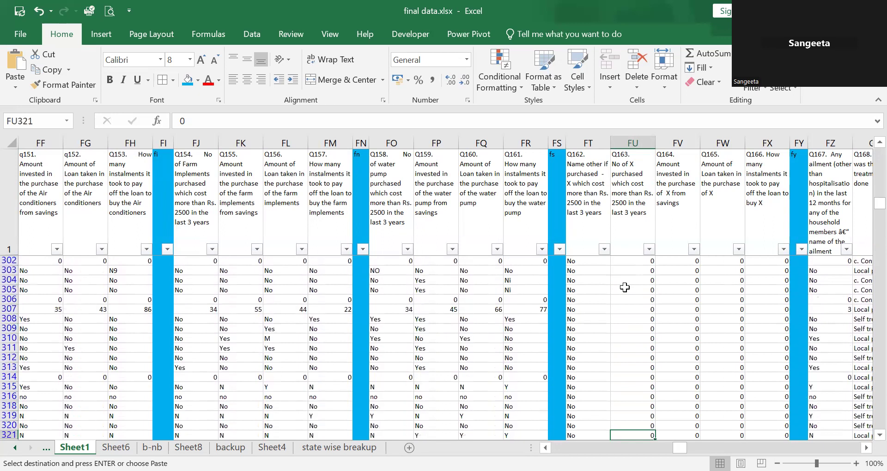
key(Down)
key(Down)
key(Down)
key(Down)
key(Down)
key(Down)
key(Down)
key(Down)
key(Down)
key(Down)
key(Down)
key(Down)
key(Down)
key(Down)
key(Down)
key(Down)
key(Down)
key(Down)
key(Down)
key(Down)
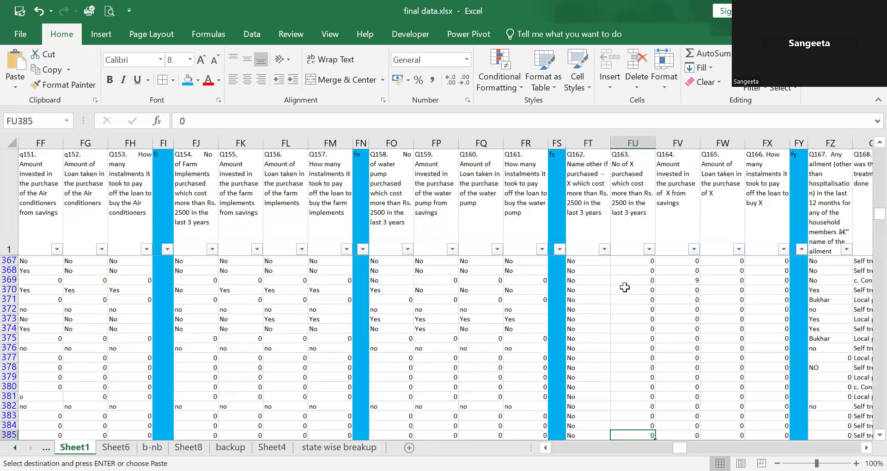
key(Down)
key(Down)
key(Down)
key(Down)
key(Down)
key(Down)
key(Down)
key(Down)
key(Down)
key(Down)
key(Down)
key(Down)
key(Down)
key(Down)
key(Down)
key(Down)
key(Down)
key(Down)
key(Down)
key(Down)
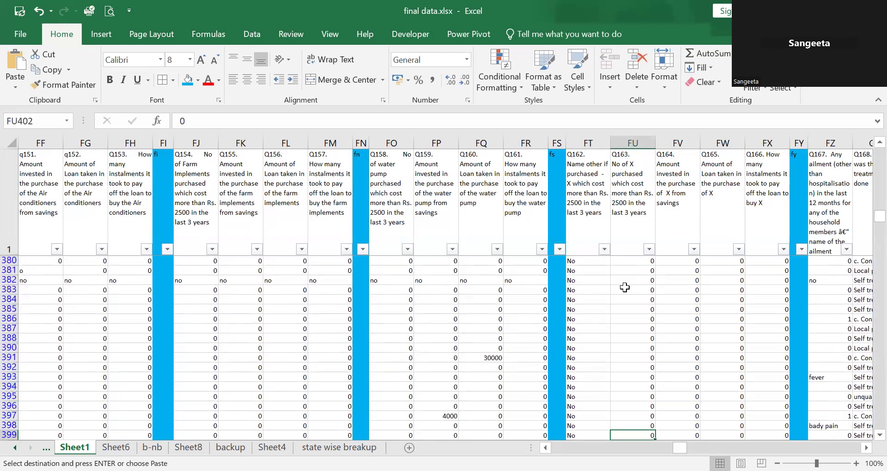
key(Down)
key(Down)
key(Down)
key(Down)
key(Down)
key(Down)
key(Down)
key(Down)
key(Down)
key(Down)
key(Down)
key(Down)
key(Down)
key(Down)
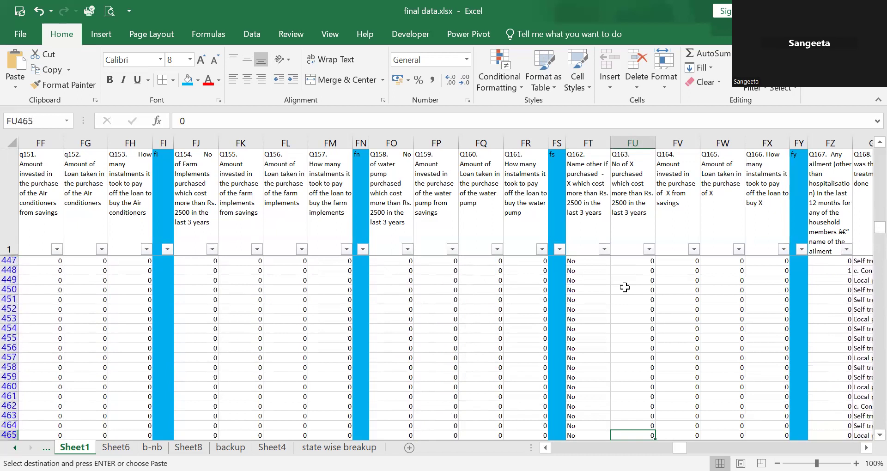
key(Down)
key(Down)
key(Down)
key(Down)
key(Down)
key(Down)
key(Down)
key(Down)
key(Down)
key(Down)
key(Down)
key(Down)
key(Down)
key(Down)
key(Down)
key(Down)
key(Down)
key(Down)
key(Down)
key(Down)
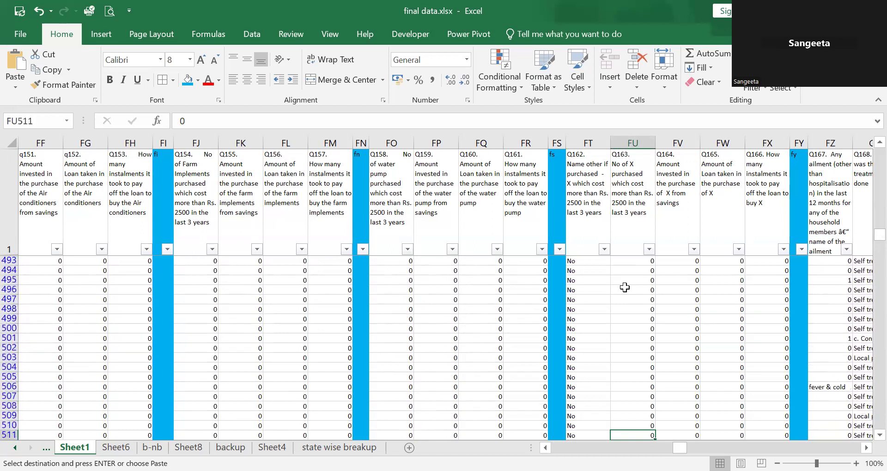
key(Down)
key(Down)
key(Down)
key(Down)
key(Down)
key(Down)
key(Down)
key(Down)
key(Down)
key(Down)
key(Down)
key(Down)
key(Down)
key(Down)
key(Down)
key(Down)
key(Down)
key(Down)
key(Down)
key(Down)
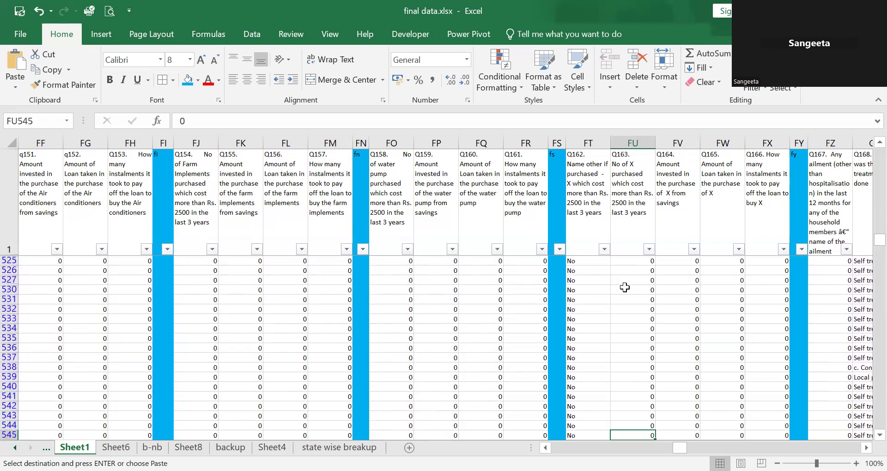
key(Down)
key(Down)
key(Down)
key(Down)
key(Down)
key(Down)
key(Down)
key(Down)
key(Down)
key(Down)
key(Down)
key(Down)
key(Down)
key(Down)
key(Down)
key(Down)
key(Down)
key(Down)
key(Down)
key(Down)
key(Down)
key(Down)
key(Down)
key(Down)
key(Down)
key(Down)
key(Down)
key(Down)
key(Down)
key(Down)
key(Down)
key(Down)
key(Down)
key(Down)
key(Down)
key(Down)
key(Down)
key(Down)
key(Down)
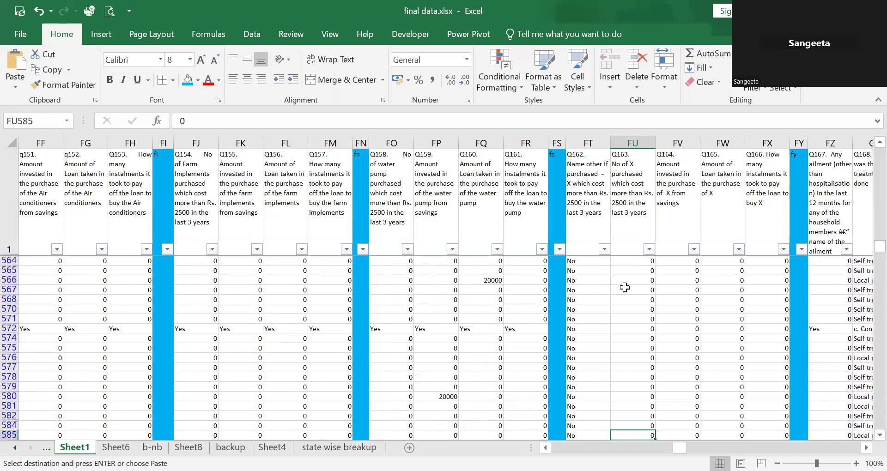
key(Down)
key(Down)
key(Down)
key(Down)
key(Down)
key(Down)
key(Down)
key(Down)
key(Down)
key(Down)
key(Down)
key(Down)
key(Down)
key(Down)
key(Down)
key(Down)
key(Down)
key(Down)
key(Down)
key(Down)
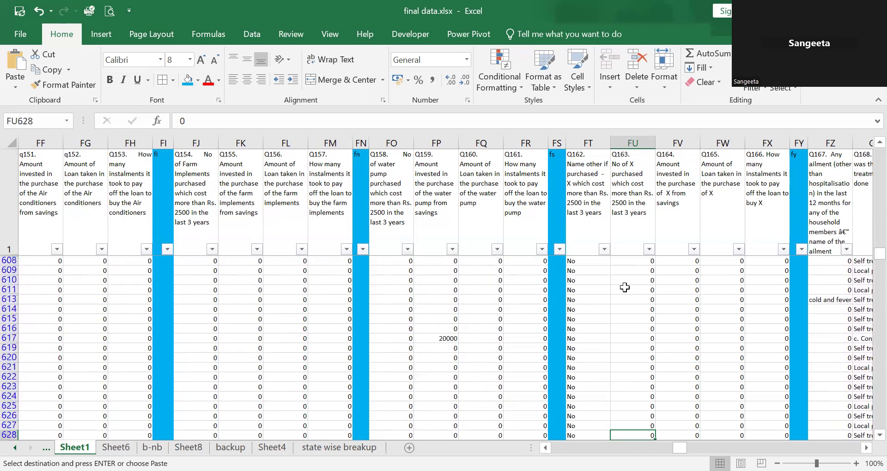
key(Down)
key(Down)
key(Down)
key(Down)
key(Down)
key(Down)
key(Down)
key(Down)
key(Down)
key(Down)
key(Down)
key(Down)
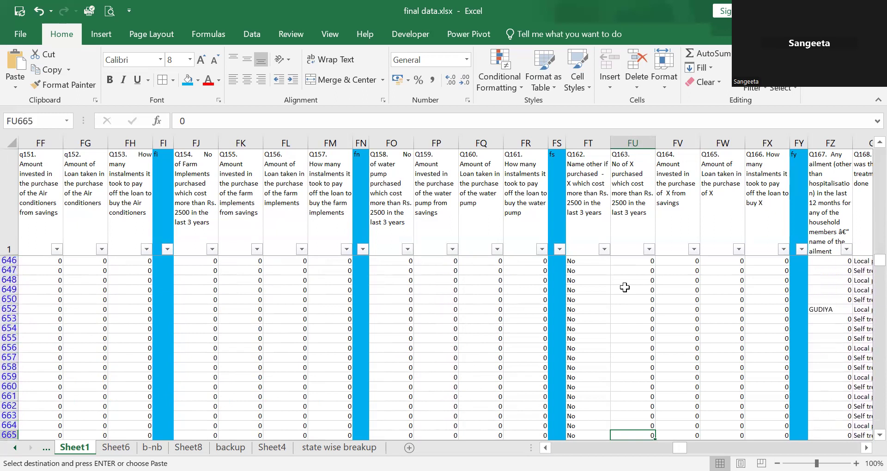
key(Down)
key(Down)
key(Down)
key(Down)
key(Down)
key(Down)
key(Down)
key(Down)
key(Down)
key(Down)
key(Down)
key(Down)
key(Down)
key(Down)
key(Down)
key(Down)
key(Down)
key(Down)
key(Down)
key(Down)
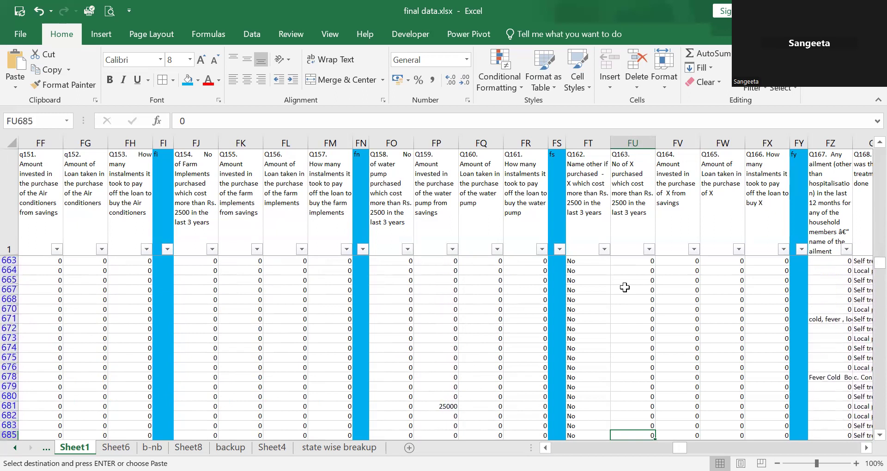
key(Down)
key(Down)
key(Down)
key(Down)
key(Down)
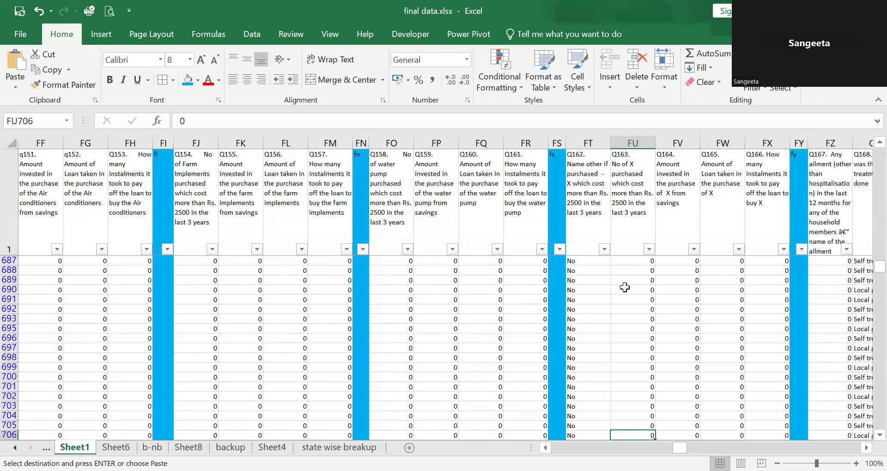
key(Down)
key(Down)
key(Down)
key(Down)
key(Down)
key(Down)
key(Down)
key(Down)
key(Down)
key(Down)
key(Down)
key(Down)
key(Down)
key(Down)
key(Down)
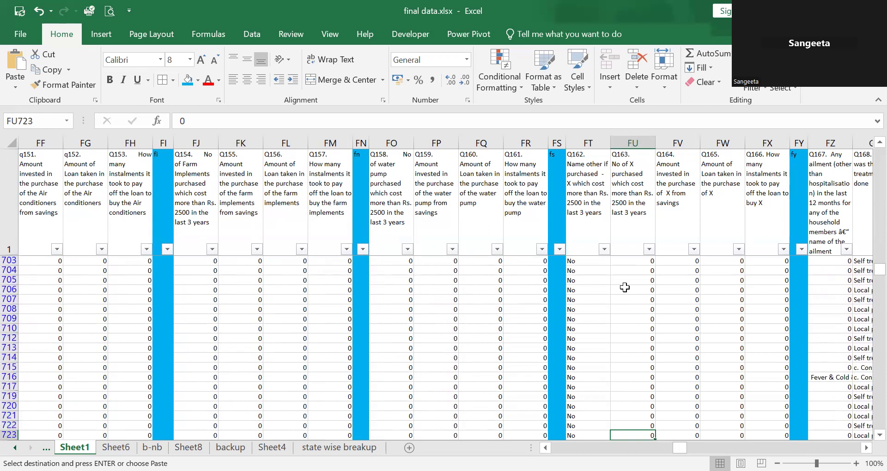
key(Down)
key(Down)
key(Down)
key(Down)
key(Down)
key(Down)
key(Down)
key(Down)
key(Down)
key(Down)
key(Down)
key(Down)
key(Down)
key(Down)
key(Down)
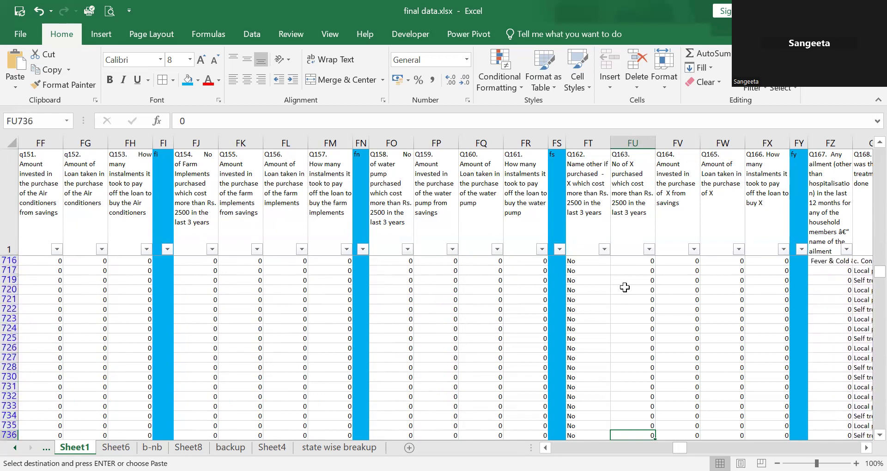
key(Down)
key(Down)
key(Down)
key(Down)
key(Down)
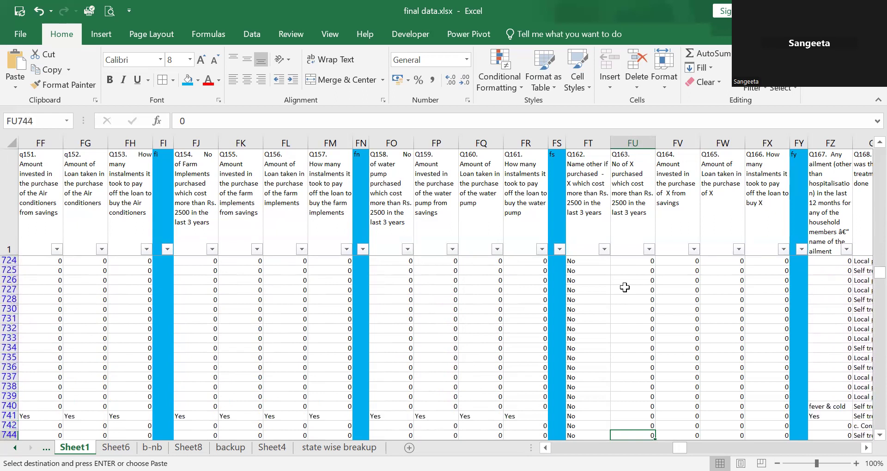
key(Down)
key(Down)
key(Down)
key(Down)
key(Down)
key(Down)
key(Down)
key(Down)
key(Down)
key(Down)
key(Down)
key(Down)
key(Down)
key(Down)
key(Down)
key(Down)
key(Down)
key(Down)
key(Down)
key(Down)
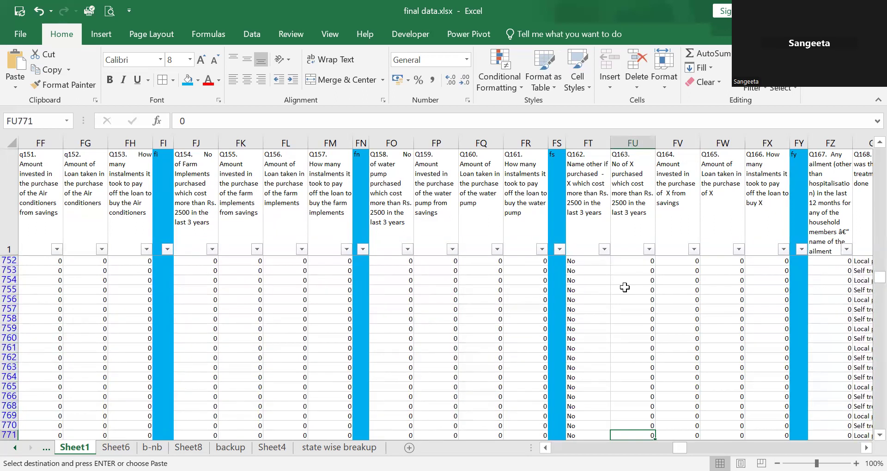
key(Down)
key(Down)
key(Down)
key(Down)
key(Down)
key(Down)
key(Down)
key(Down)
key(Down)
key(Down)
key(Down)
key(Down)
key(Down)
key(Down)
key(Down)
key(Down)
key(Down)
key(Down)
key(Down)
key(Down)
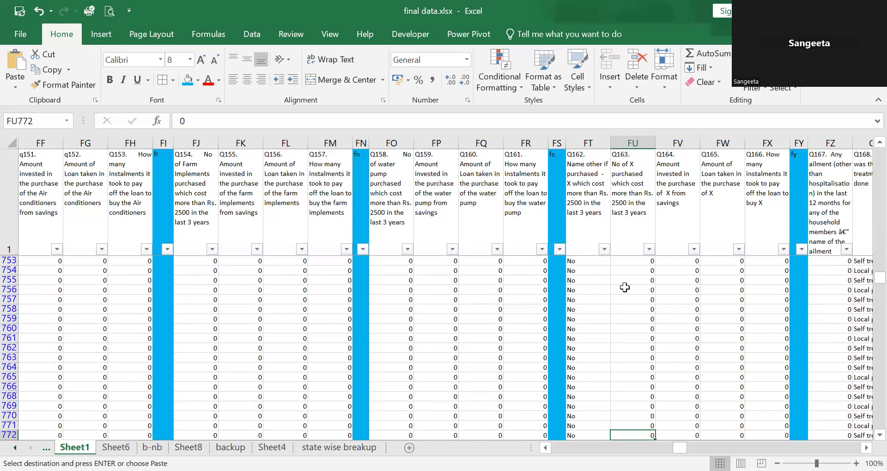
key(Down)
key(Down)
key(Down)
key(Down)
key(Down)
key(Down)
key(Down)
key(Down)
key(Down)
key(Down)
key(Down)
key(Down)
key(Down)
key(Down)
key(Down)
key(Down)
key(Down)
key(Down)
key(Down)
key(Down)
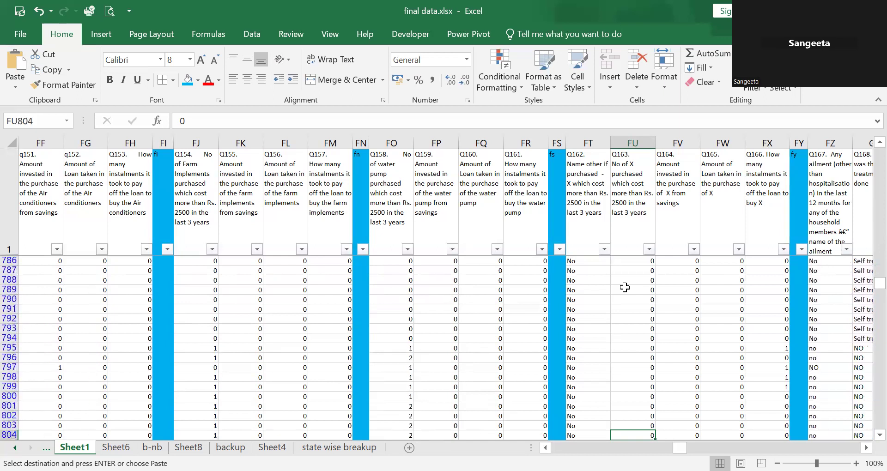
key(Down)
key(Down)
key(Down)
key(Down)
key(Down)
key(Down)
key(Down)
key(Down)
key(Down)
key(Down)
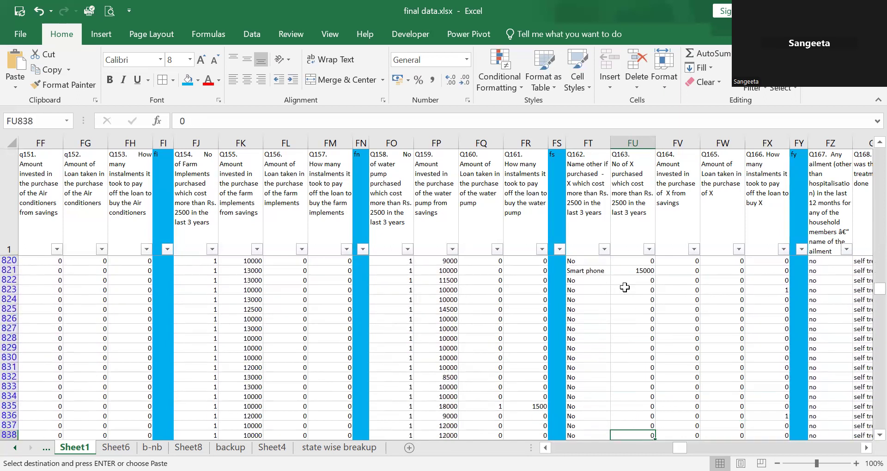
Continue checking Q163 past the Sofa rows 1221 and 1299, down toward row 1613.
key(Down)
key(Down)
key(Down)
key(Down)
key(Down)
key(Down)
key(Down)
key(Down)
key(Down)
key(Down)
key(Down)
key(Down)
key(Down)
key(Down)
key(Down)
key(Down)
key(Down)
key(Down)
key(Down)
key(Down)
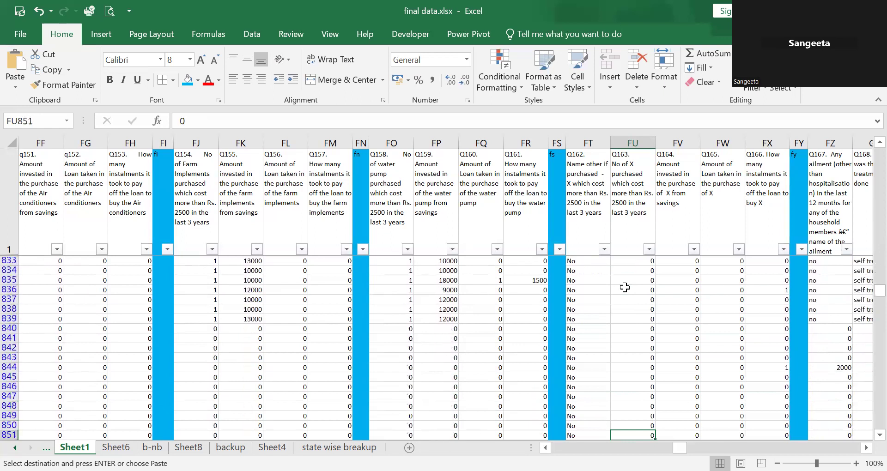
key(Down)
key(Down)
key(Down)
key(Down)
key(Down)
key(Down)
key(Down)
key(Down)
key(Down)
key(Down)
key(Down)
key(Down)
key(Down)
key(Down)
key(Down)
key(Down)
key(Down)
key(Down)
key(Down)
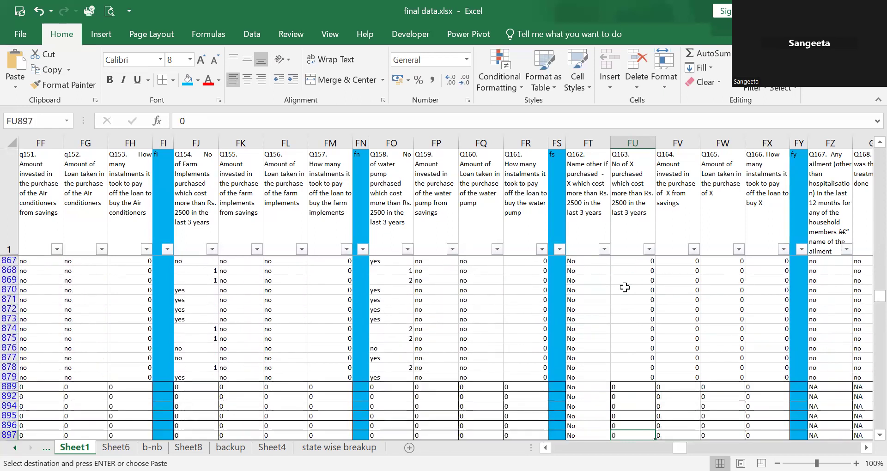
key(Down)
key(Down)
key(Down)
key(Down)
key(Down)
key(Down)
key(Down)
key(Down)
key(Down)
key(Down)
key(Down)
key(Down)
key(Down)
key(Down)
key(Down)
key(Down)
key(Down)
key(Down)
key(Down)
key(Down)
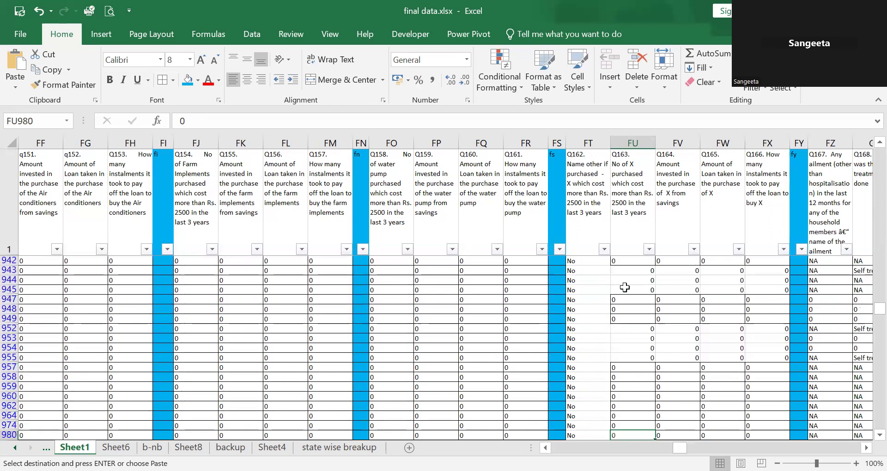
key(Down)
key(Down)
key(Down)
key(Down)
key(Down)
key(Down)
key(Down)
key(Down)
key(Down)
key(Down)
key(Down)
key(Down)
key(Down)
key(Down)
key(Down)
key(Down)
key(Down)
key(Down)
key(Down)
key(Down)
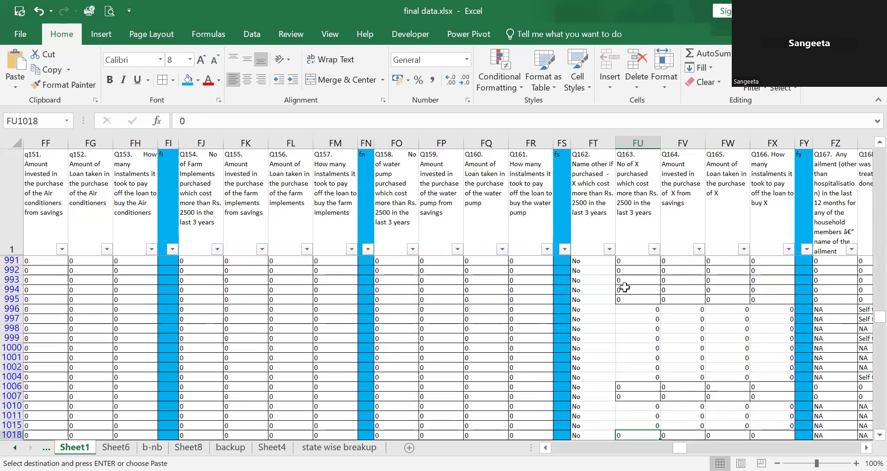
key(Down)
key(Down)
key(Down)
key(Down)
key(Down)
key(Down)
key(Down)
key(Down)
key(Down)
key(Down)
key(Down)
key(Down)
key(Down)
key(Down)
key(Down)
key(Down)
key(Down)
key(Down)
key(Down)
key(Down)
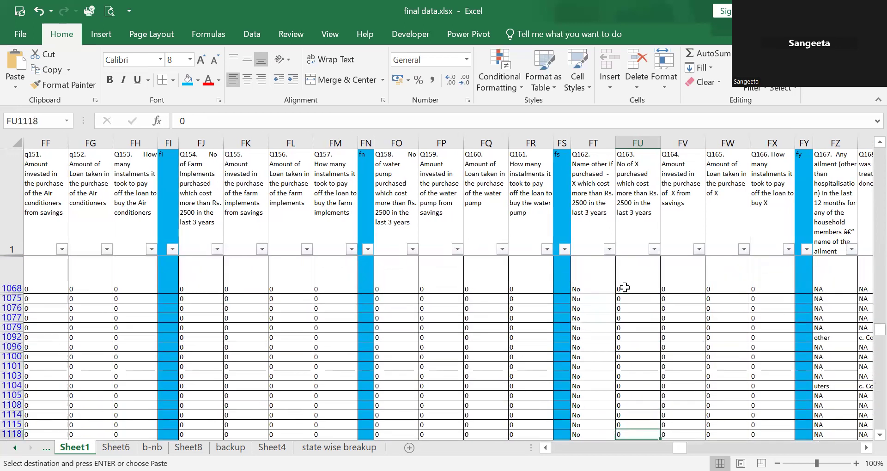
key(Down)
key(Down)
key(Down)
key(Down)
key(Down)
key(Down)
key(Down)
key(Down)
key(Down)
key(Down)
key(Down)
key(Down)
key(Down)
key(Down)
key(Down)
key(Down)
key(Down)
key(Down)
key(Down)
key(Down)
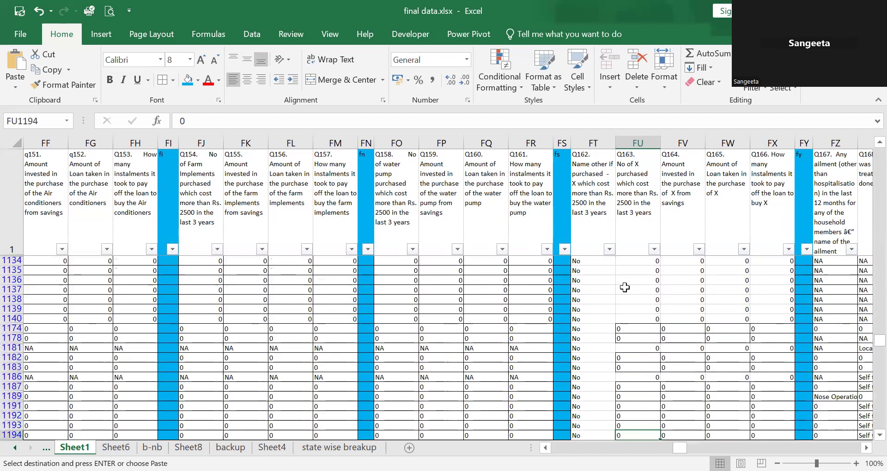
key(Up)
key(Up)
key(Up)
key(Up)
key(Up)
key(Up)
key(Up)
key(Up)
key(Up)
key(Up)
key(Up)
key(Up)
key(Up)
key(Up)
key(Up)
key(Up)
key(Up)
key(Up)
key(Up)
key(Up)
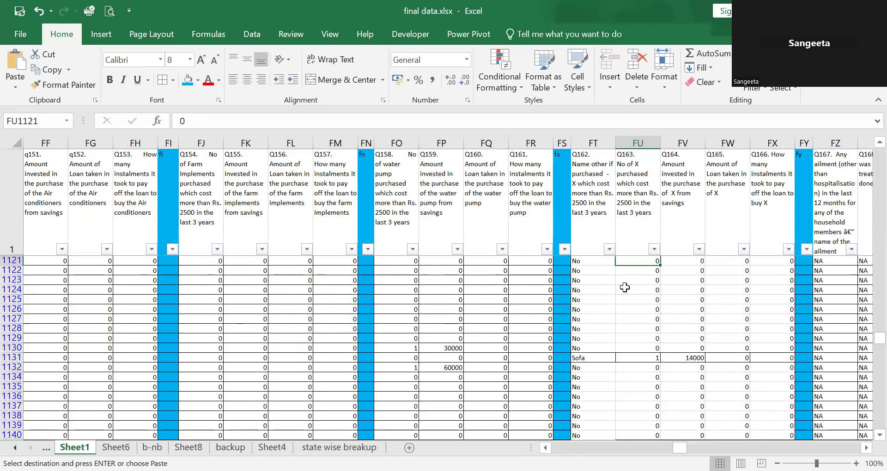
key(Down)
key(Down)
key(Down)
key(Down)
key(Down)
key(Down)
key(Down)
key(Down)
key(Down)
key(Down)
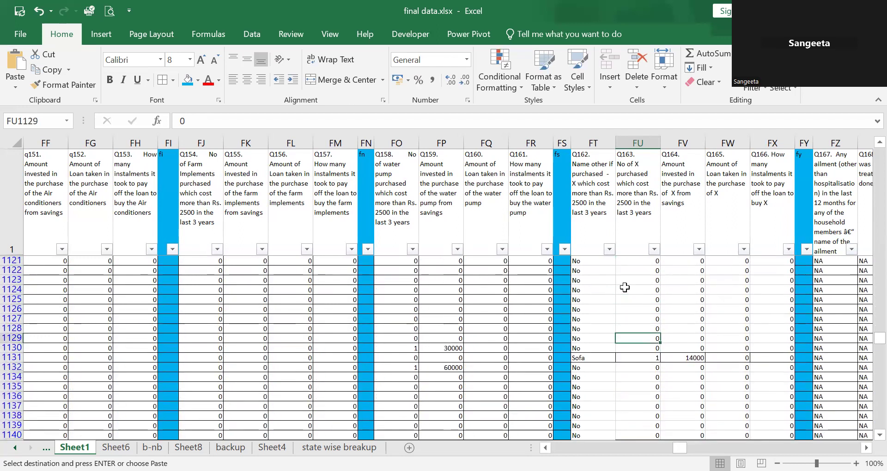
key(Down)
key(Down)
key(Down)
key(Down)
key(Down)
key(Down)
key(Down)
key(Down)
key(Down)
key(Down)
key(Down)
key(Down)
key(Down)
key(Down)
key(Down)
key(Down)
key(Down)
key(Down)
key(Down)
key(Down)
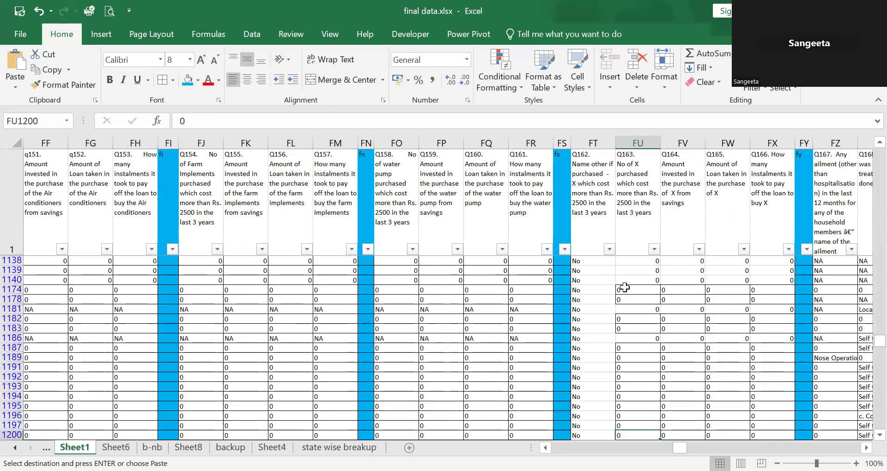
key(Down)
key(Down)
key(Down)
key(Down)
key(Down)
key(Down)
key(Down)
key(Down)
key(Down)
key(Down)
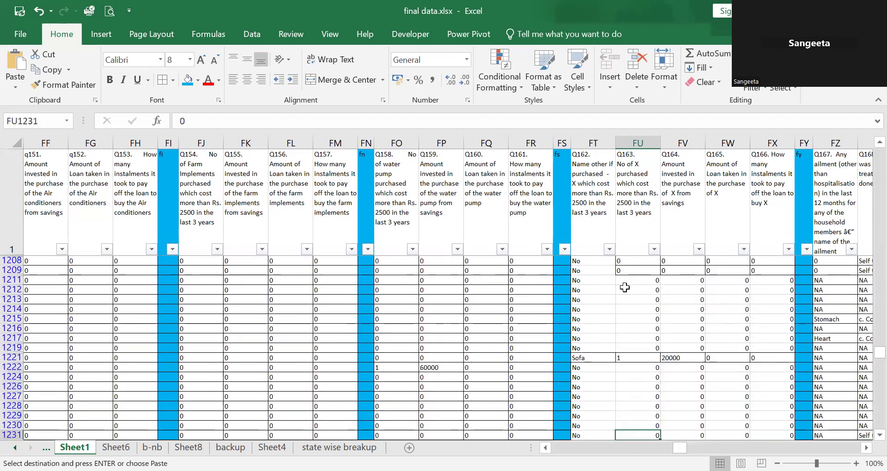
key(Down)
key(Down)
key(Down)
key(Down)
key(Down)
key(Down)
key(Down)
key(Down)
key(Down)
key(Down)
key(Down)
key(Down)
key(Down)
key(Down)
key(Down)
key(Down)
key(Down)
key(Down)
key(Down)
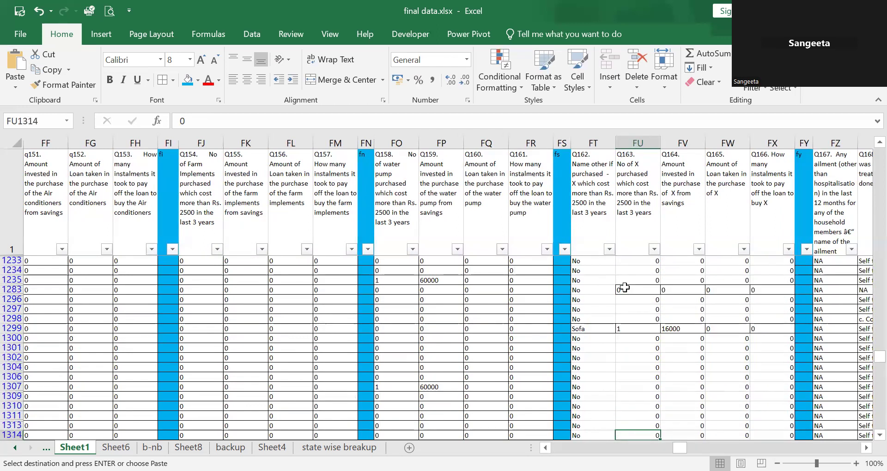
key(Down)
key(Down)
key(Down)
key(Down)
key(Down)
key(Down)
key(Down)
key(Down)
key(Down)
key(Down)
key(Down)
key(Down)
key(Down)
key(Down)
key(Down)
key(Down)
key(Down)
key(Down)
key(Down)
key(Down)
key(Down)
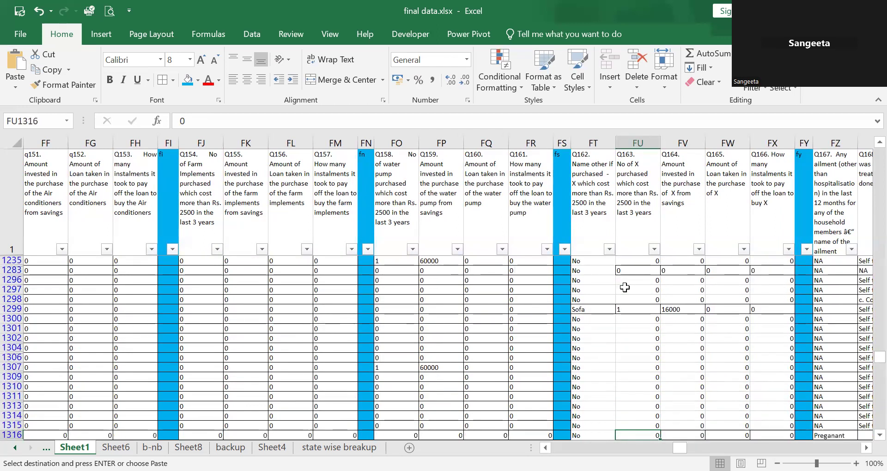
key(Down)
key(Down)
key(Down)
key(Down)
key(Down)
key(Down)
key(Down)
key(Down)
key(Down)
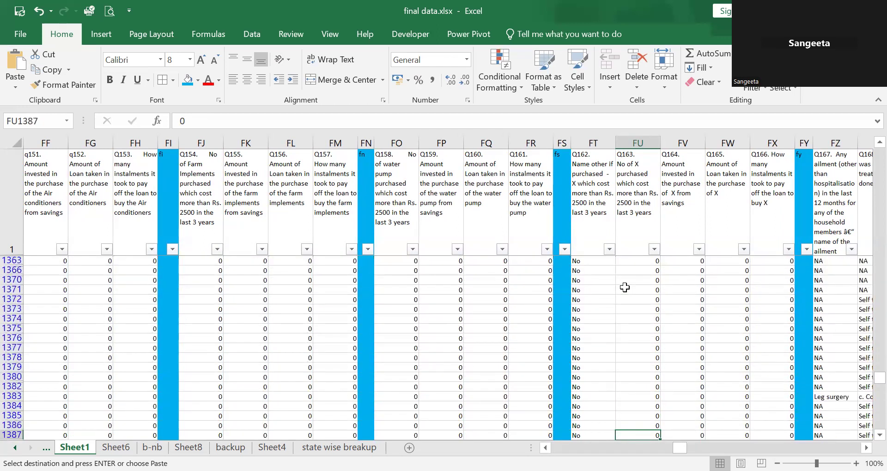
key(Down)
key(Down)
key(Down)
key(Down)
key(Down)
key(Down)
key(Down)
key(Down)
key(Down)
key(Down)
key(Down)
key(Down)
key(Down)
key(Down)
key(Down)
key(Down)
key(Down)
key(Down)
key(Down)
key(Down)
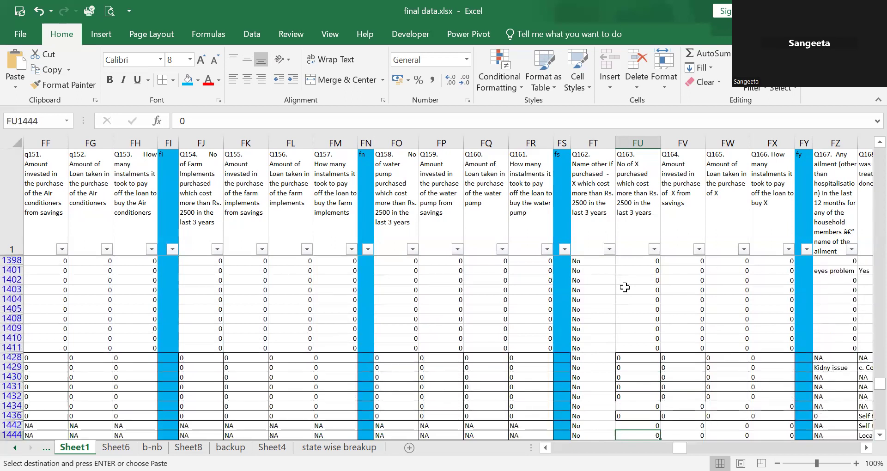
key(Down)
key(Down)
key(Down)
key(Down)
key(Down)
key(Down)
key(Down)
key(Down)
key(Down)
key(Down)
key(Down)
key(Down)
key(Down)
key(Down)
key(Down)
key(Down)
key(Down)
key(Down)
key(Down)
key(Down)
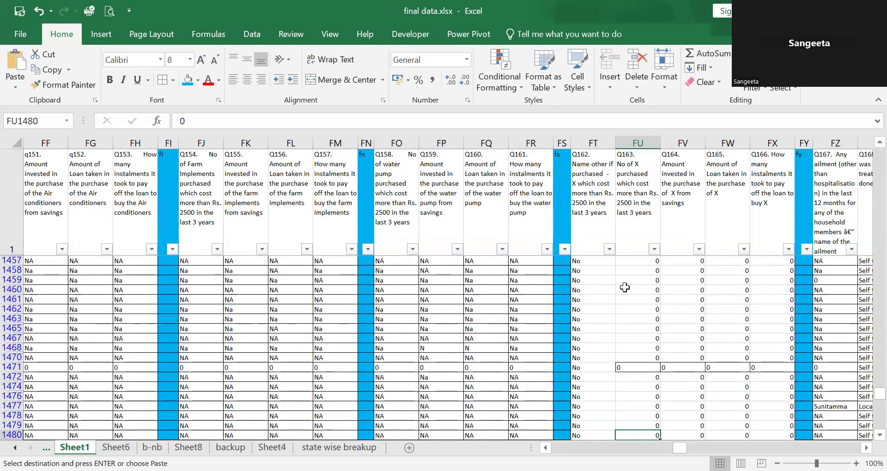
key(Down)
key(Down)
key(Down)
key(Down)
key(Down)
key(Down)
key(Down)
key(Down)
key(Down)
key(Down)
key(Down)
key(Down)
key(Down)
key(Down)
key(Down)
key(Down)
key(Down)
key(Down)
key(Down)
key(Down)
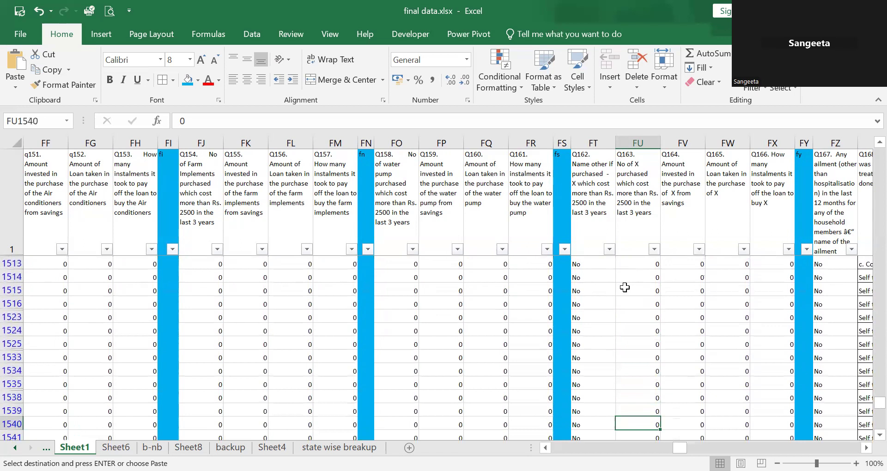
key(Down)
key(Down)
key(Down)
key(Down)
key(Down)
key(Down)
key(Down)
key(Down)
key(Down)
key(Down)
key(Down)
key(Down)
key(Down)
key(Down)
key(Down)
key(Down)
key(Down)
key(Down)
key(Down)
key(Down)
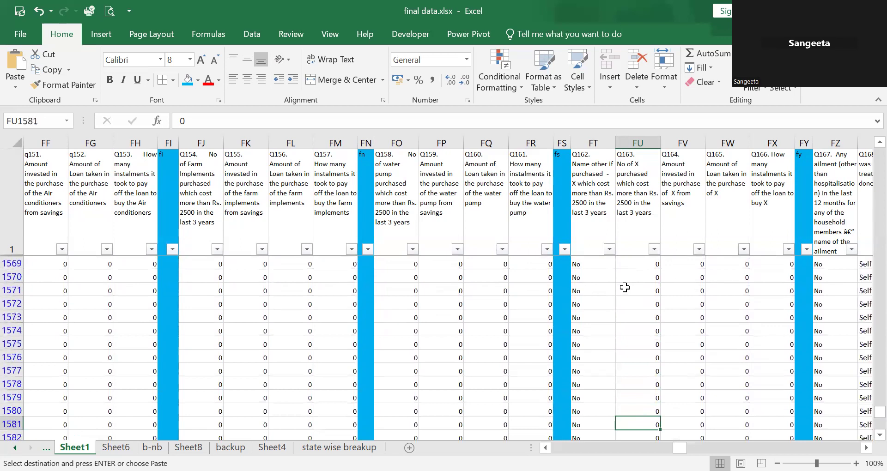
key(Down)
key(Down)
key(Down)
key(Down)
key(Down)
key(Down)
key(Down)
key(Down)
key(Down)
key(Down)
key(Down)
key(Down)
key(Down)
key(Down)
key(Down)
key(Down)
key(Down)
key(Down)
key(Down)
key(Down)
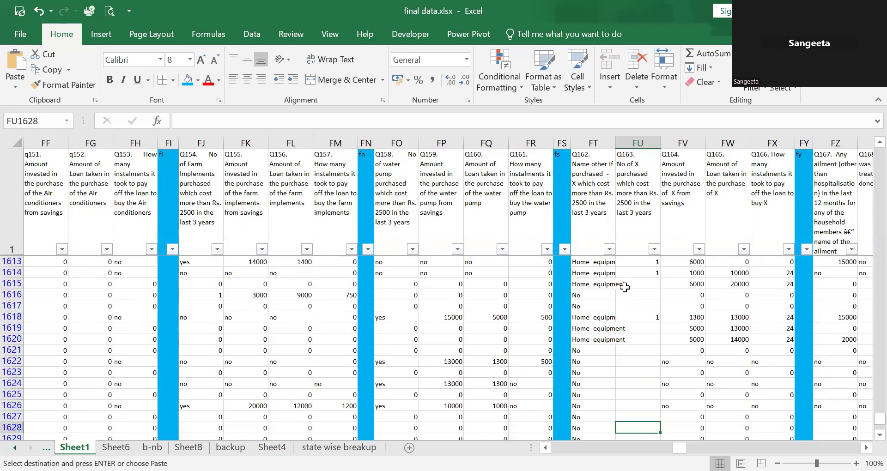
Put 1 in FU1615 and 0 in FU1616 and FU1617.
key(Up)
key(Up)
key(Up)
key(Up)
key(Up)
key(Up)
key(Up)
key(Up)
key(Up)
key(Up)
key(Up)
key(Up)
key(Up)
click(627, 294)
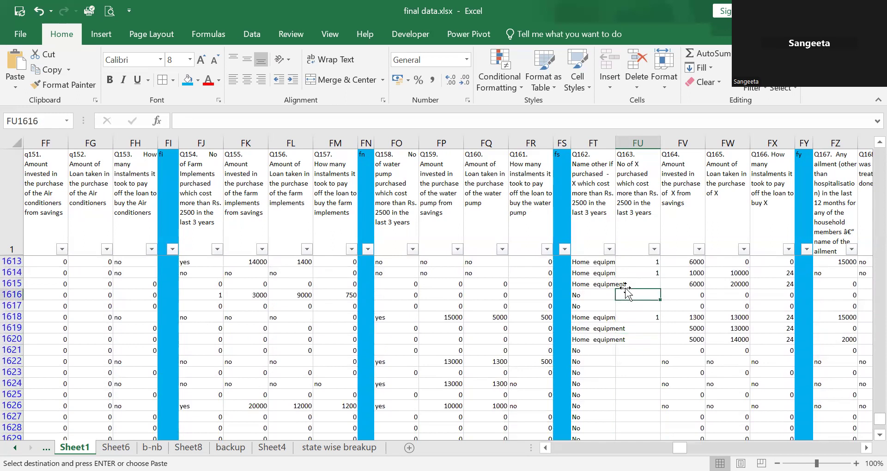
key(Up)
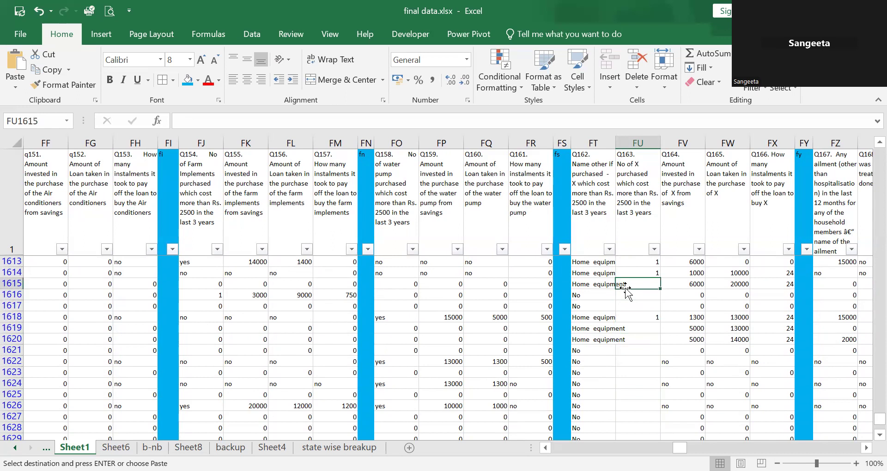
key(Return)
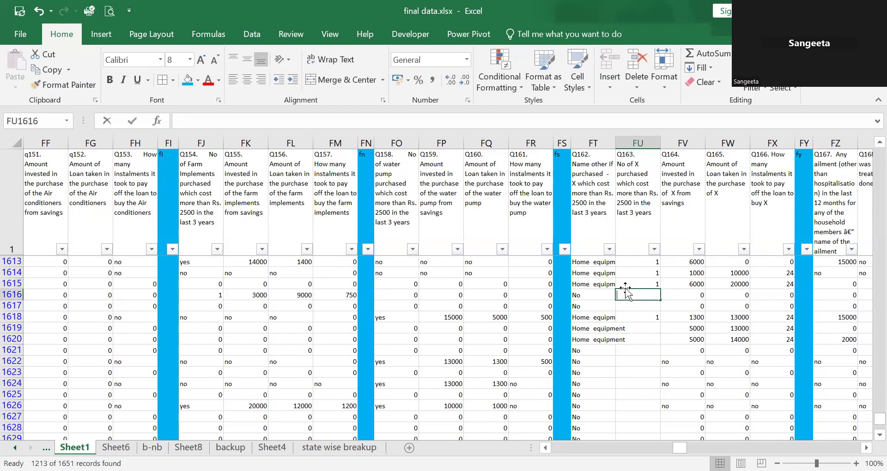
text(0)
key(Return)
text(0)
key(Return)
key(Return)
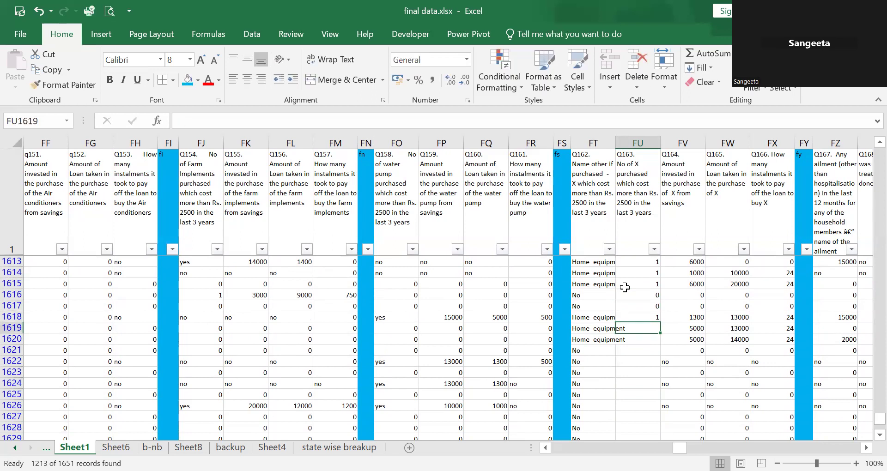
Enter 1 in FU1619 and FU1620 and 0 in FU1621.
text(1)
key(Return)
text(1)
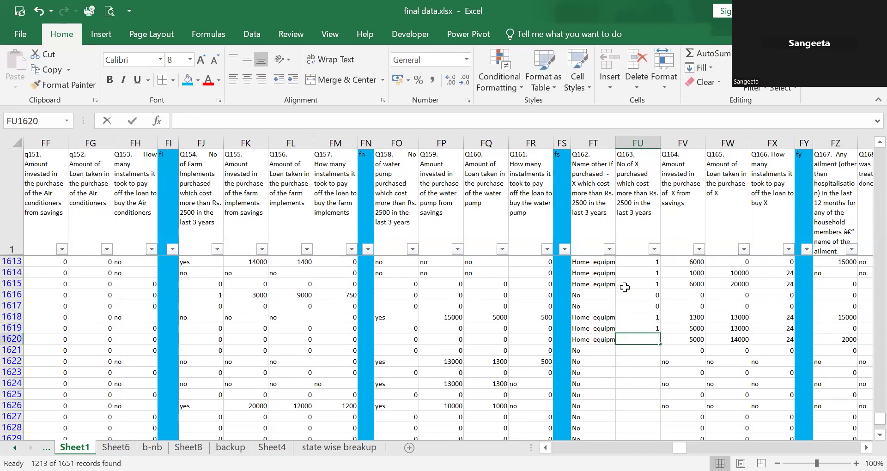
key(Return)
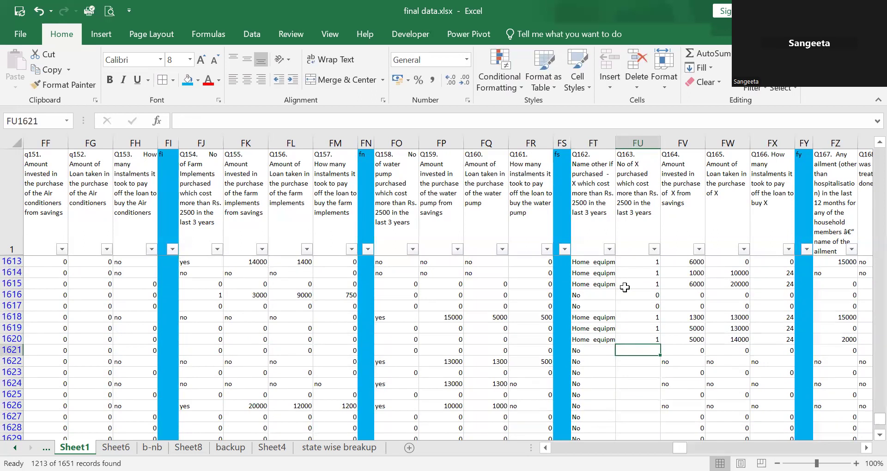
text(0)
key(Return)
key(Up)
Copy the zeros in FU1621:FX1621 and paste them into rows 1622–1629.
key(shift+Right)
key(shift+Right)
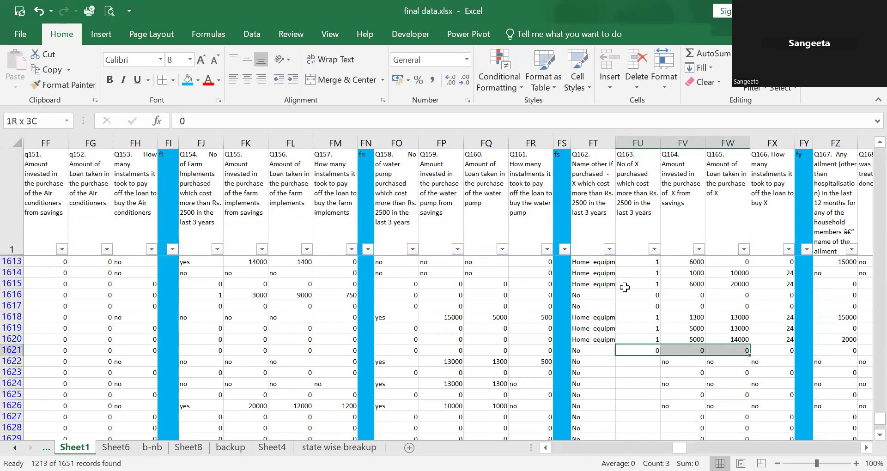
key(shift+Right)
key(ctrl+c)
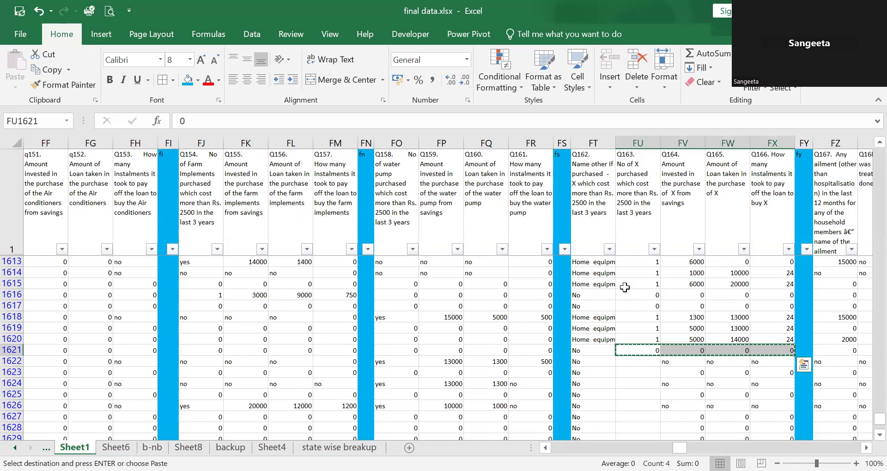
key(Down)
key(shift+Down)
key(shift+Down)
key(shift+Down)
key(shift+Down)
key(shift+Down)
key(shift+Down)
key(shift+Down)
key(shift+Down)
key(shift+Down)
key(shift+Down)
key(shift+Down)
key(shift+Down)
key(shift+Down)
key(shift+Down)
key(shift+Down)
key(shift+Down)
key(shift+Down)
key(shift+Down)
key(shift+Down)
key(shift+Down)
key(shift+Down)
key(shift+Down)
key(shift+Down)
key(shift+Down)
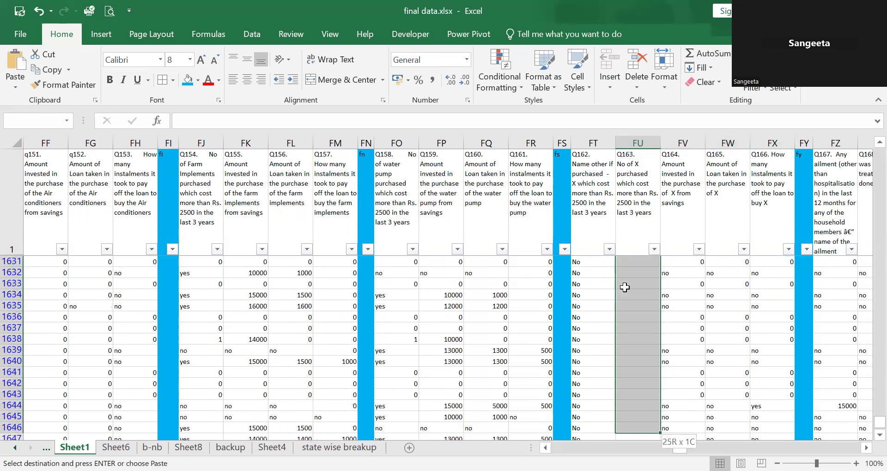
key(shift+Up)
key(shift+Up)
key(shift+Up)
key(shift+Up)
key(shift+Up)
key(shift+Up)
key(shift+Up)
key(shift+Up)
key(shift+Up)
key(shift+Up)
key(shift+Up)
key(shift+Up)
key(shift+Up)
key(shift+Up)
key(shift+Up)
key(shift+Up)
key(shift+Up)
key(shift+Up)
key(shift+Up)
key(shift+Up)
key(shift+Down)
key(shift+Down)
key(shift+Down)
key(shift+Down)
key(shift+Down)
key(shift+Down)
key(shift+Down)
key(shift+Down)
key(shift+Down)
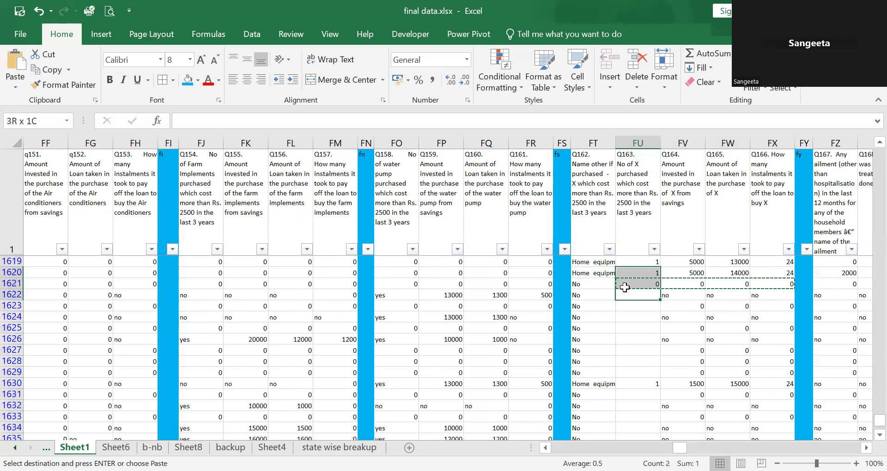
key(shift+Down)
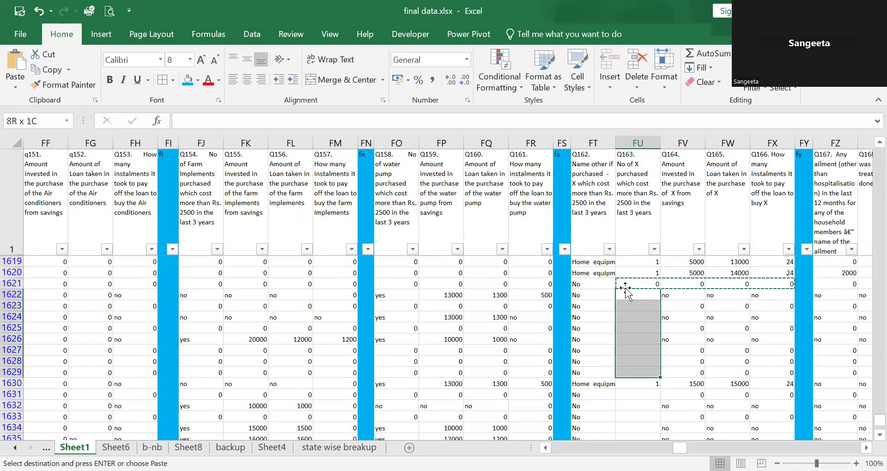
key(ctrl+v)
Paste the zeros into Q163–Q166 for rows 1632–1647 and row 1650.
key(Down)
key(Down)
key(Down)
key(Down)
key(Down)
key(Down)
key(Down)
key(Down)
key(Down)
key(Down)
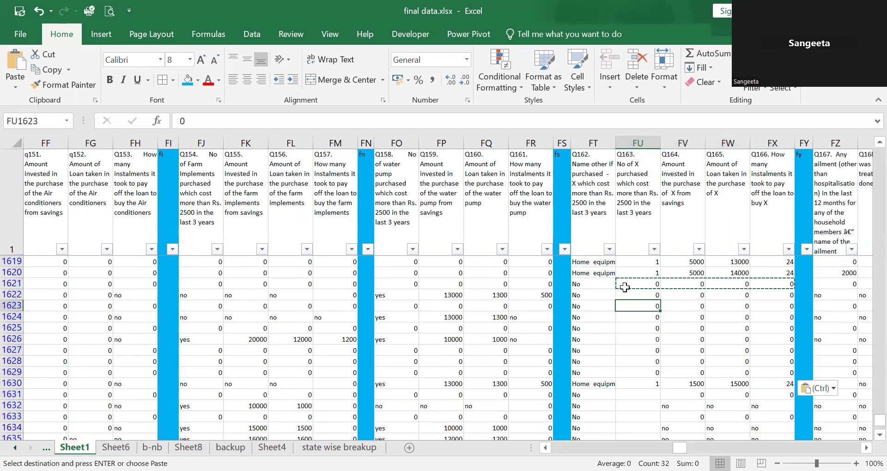
key(shift+Down)
key(shift+Down)
key(shift+Down)
key(shift+Down)
key(shift+Down)
key(shift+Down)
key(shift+Down)
key(shift+Down)
key(shift+Down)
key(shift+Down)
key(shift+Down)
key(shift+Down)
key(shift+Down)
key(shift+Down)
key(shift+Down)
key(shift+Down)
key(shift+Down)
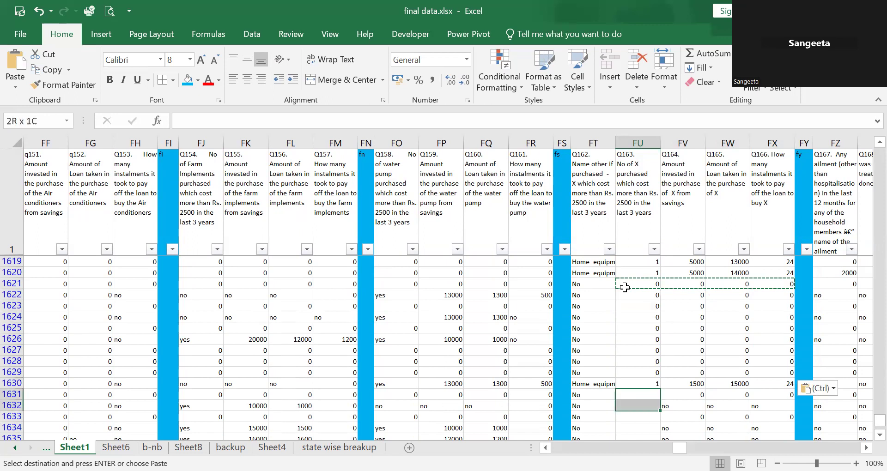
key(shift+Down)
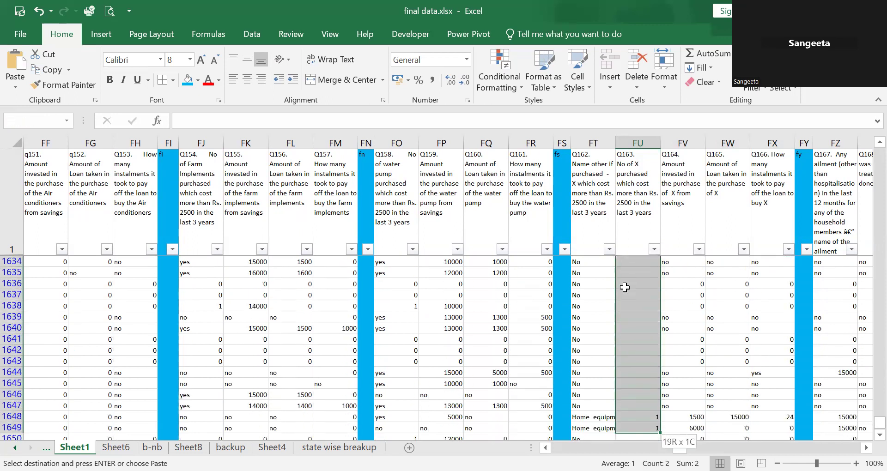
key(ctrl+v)
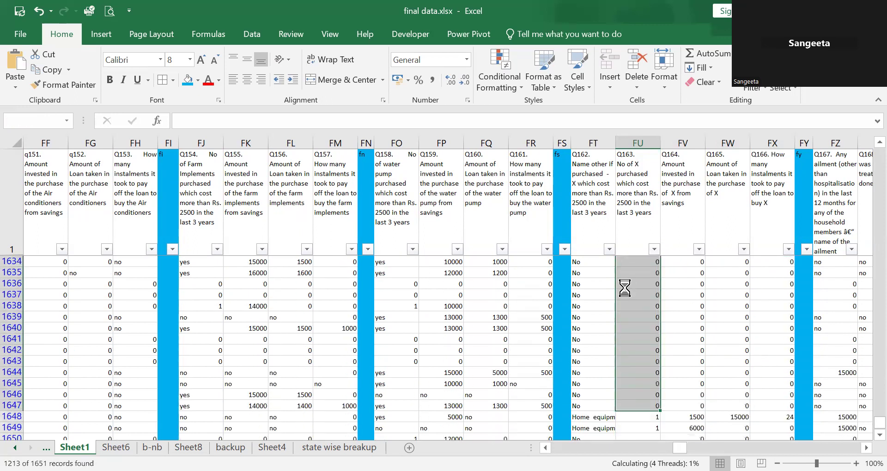
key(Down)
key(Down)
key(Down)
key(Down)
key(Down)
key(Down)
key(Down)
key(Down)
key(Down)
key(Down)
key(Down)
key(Down)
key(Down)
key(Down)
key(Down)
key(Down)
key(Down)
key(Down)
key(Down)
key(Down)
key(Down)
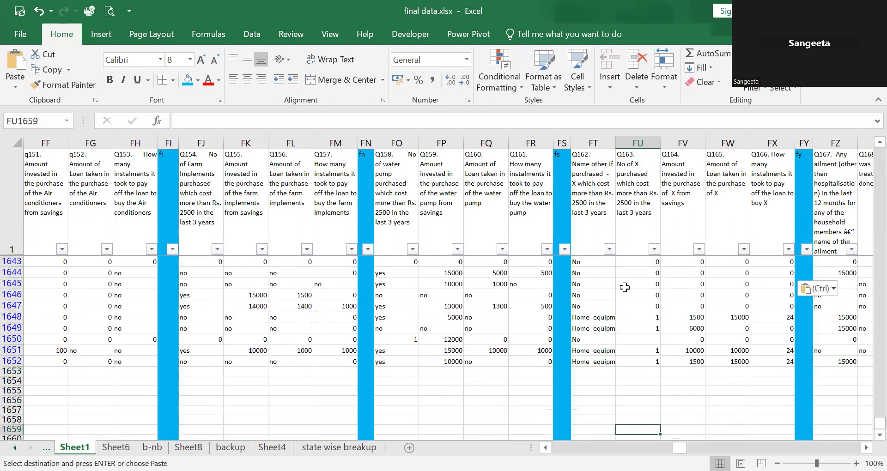
key(Up)
key(Up)
key(Up)
key(Up)
key(Up)
key(Up)
key(Up)
key(Up)
key(Up)
key(Up)
key(Up)
key(Up)
key(Up)
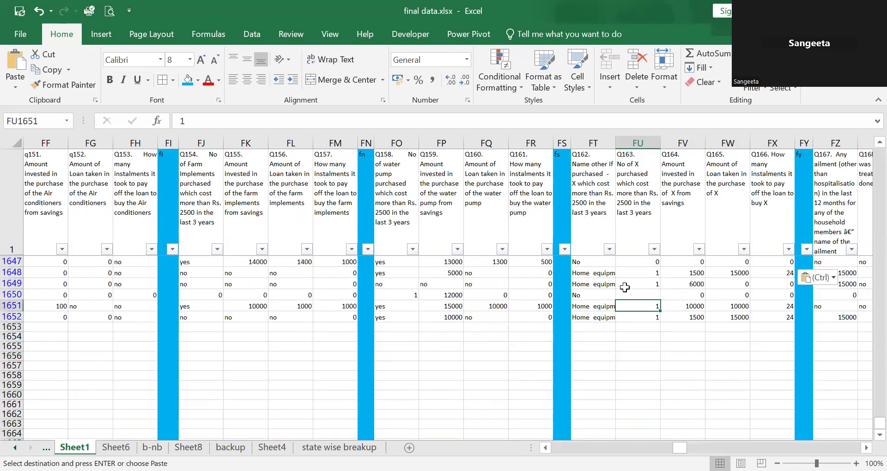
key(ctrl+v)
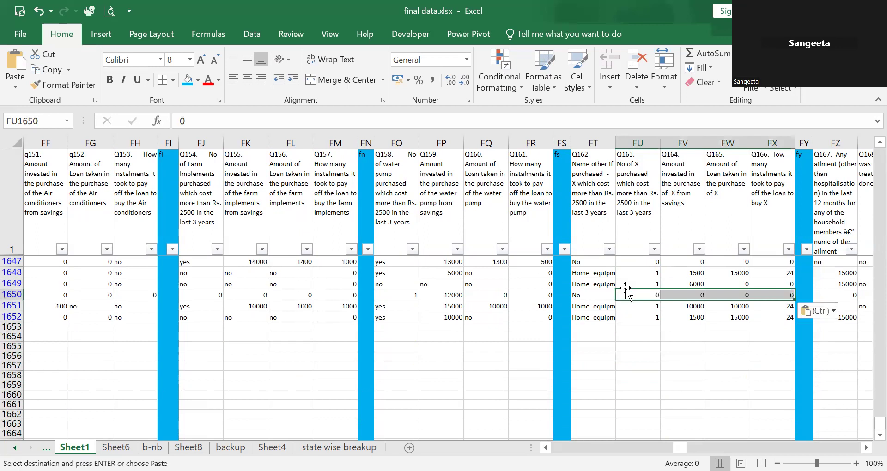
key(Up)
key(Up)
key(Up)
key(Up)
key(Up)
key(Up)
key(Up)
key(Up)
key(Up)
key(Up)
key(Up)
key(Up)
key(Up)
key(Up)
key(Up)
key(Up)
key(Up)
key(Up)
key(Up)
key(Up)
key(Up)
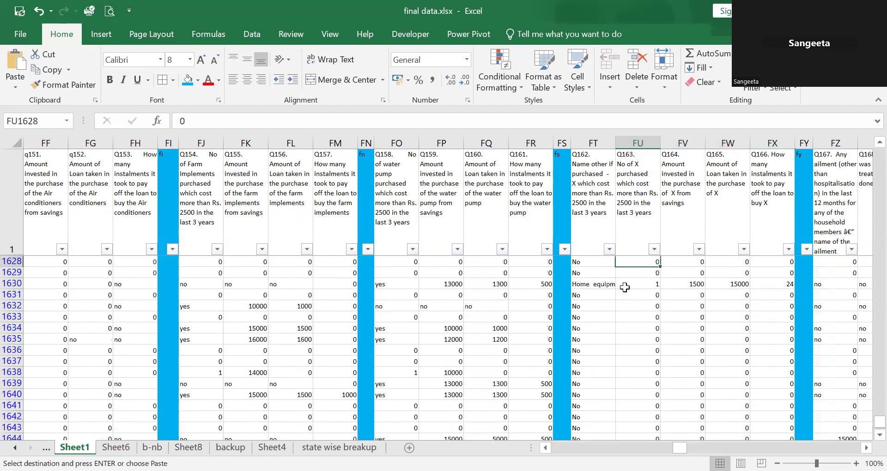
key(Down)
key(Down)
key(Down)
key(Down)
key(Down)
key(Down)
key(Down)
key(Down)
key(Down)
key(Down)
key(Down)
key(Down)
key(Down)
key(Down)
key(Down)
key(Down)
key(Down)
key(Down)
key(Down)
key(Down)
key(Down)
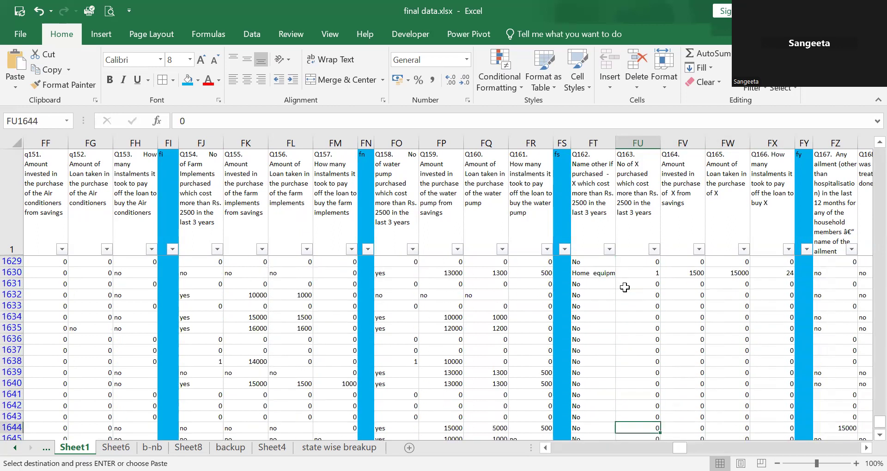
key(Up)
key(Up)
key(Up)
key(Up)
key(Up)
key(Up)
key(Up)
key(Up)
key(Up)
key(Up)
key(Up)
key(Up)
key(Up)
key(Up)
key(Up)
key(Up)
key(Up)
key(Up)
key(Up)
key(Up)
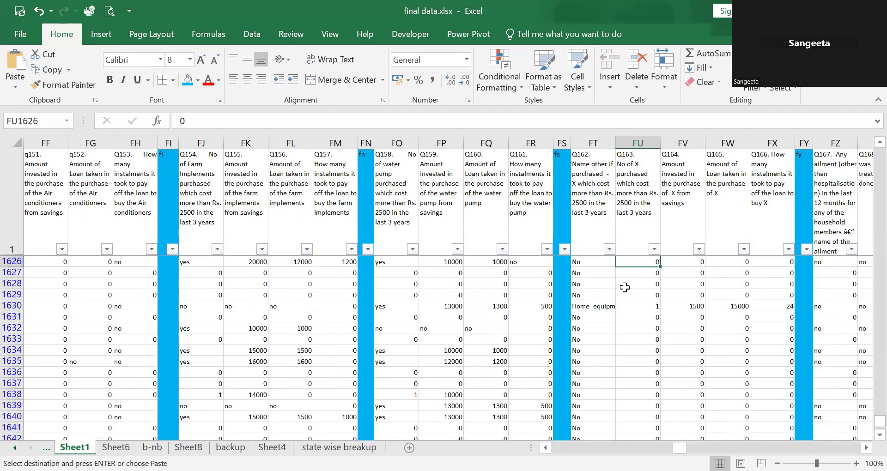
key(Up)
key(Up)
key(Up)
key(Up)
key(Up)
key(Up)
key(Up)
key(Up)
key(Up)
key(Up)
key(Up)
key(Up)
key(Up)
key(Up)
key(Up)
key(Up)
key(Up)
key(Up)
key(Up)
key(Up)
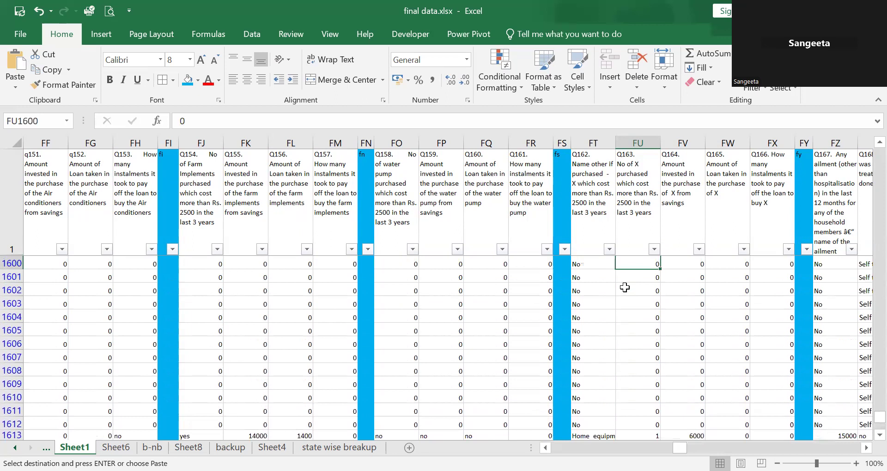
key(Up)
key(Up)
key(Up)
key(Up)
key(Up)
key(Up)
key(Up)
key(Up)
key(Up)
key(Up)
key(Up)
key(Up)
key(Up)
key(Up)
key(Up)
key(Up)
key(Up)
key(Up)
key(Up)
key(Up)
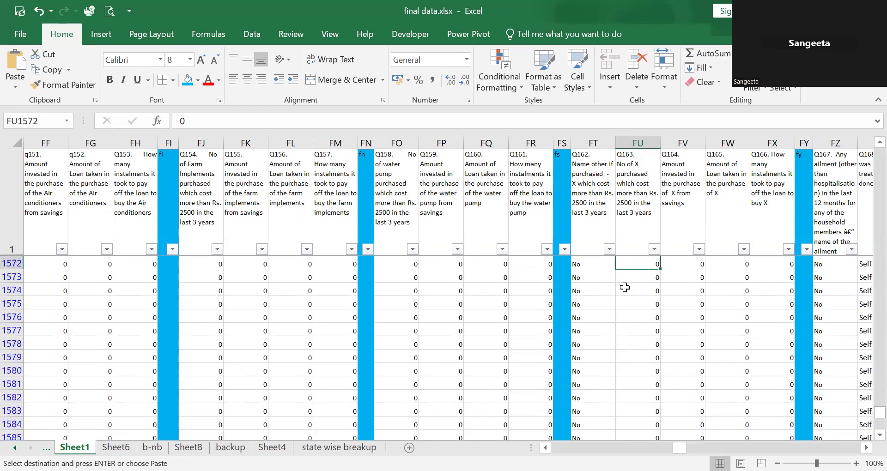
key(Up)
key(Up)
key(Up)
key(Up)
key(Up)
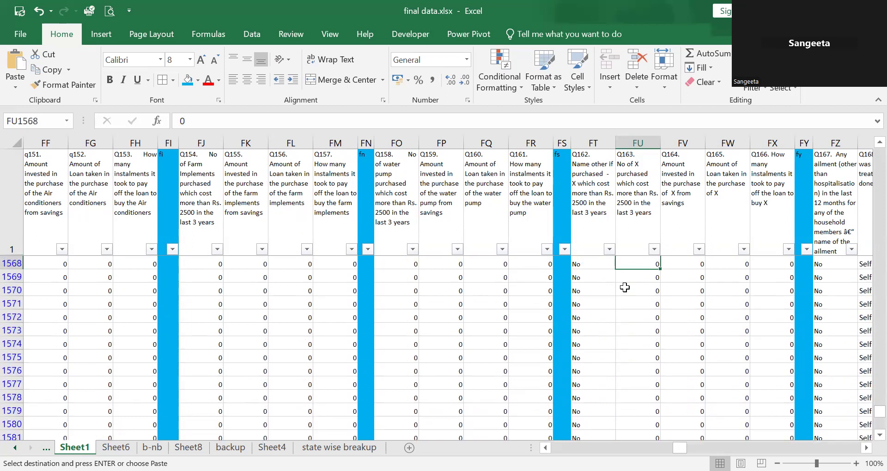